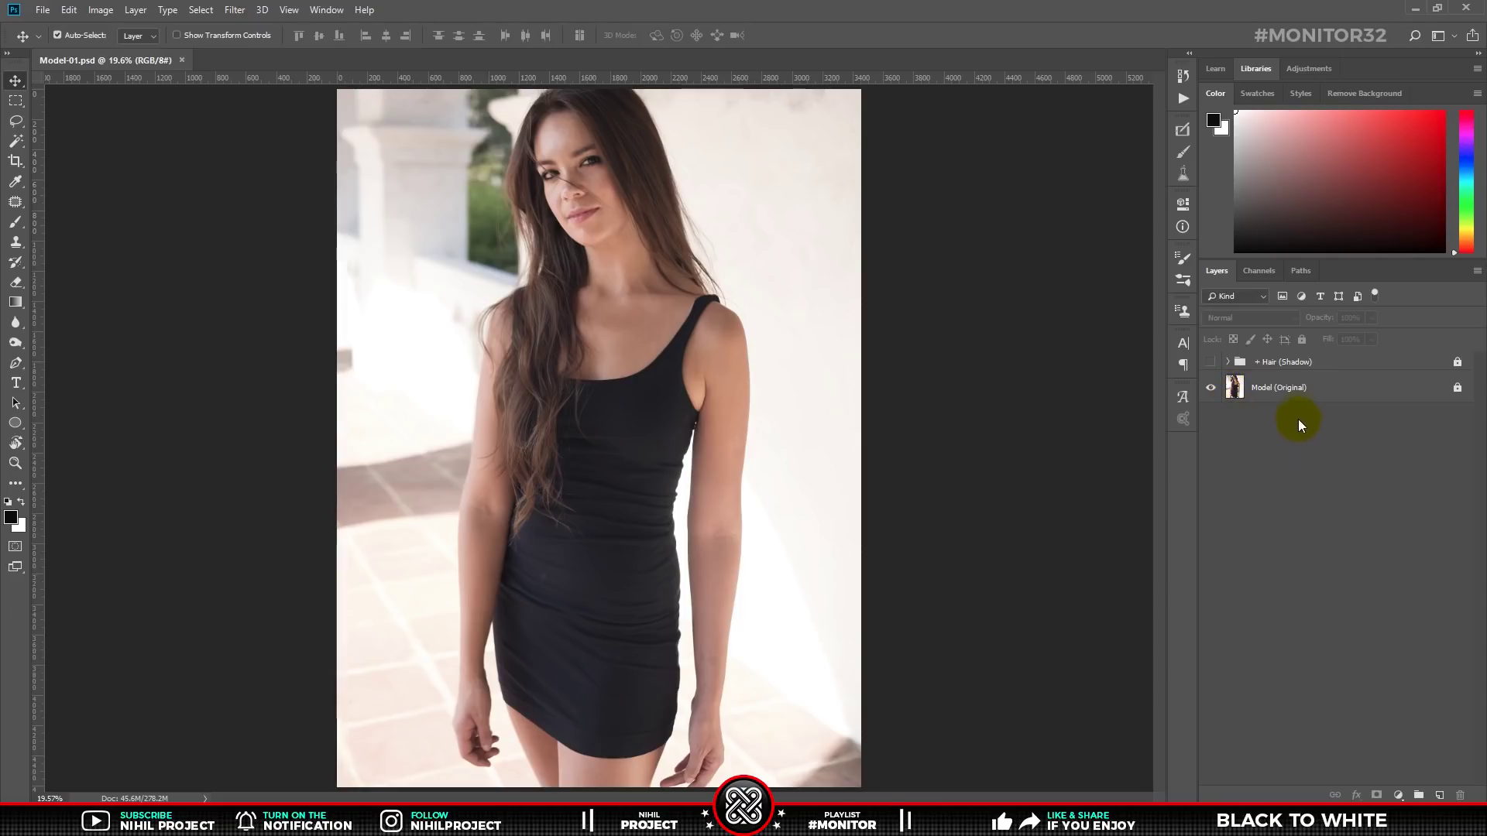
- Duplicate the Model (Original) layer and name the copy Dress
click(1299, 394)
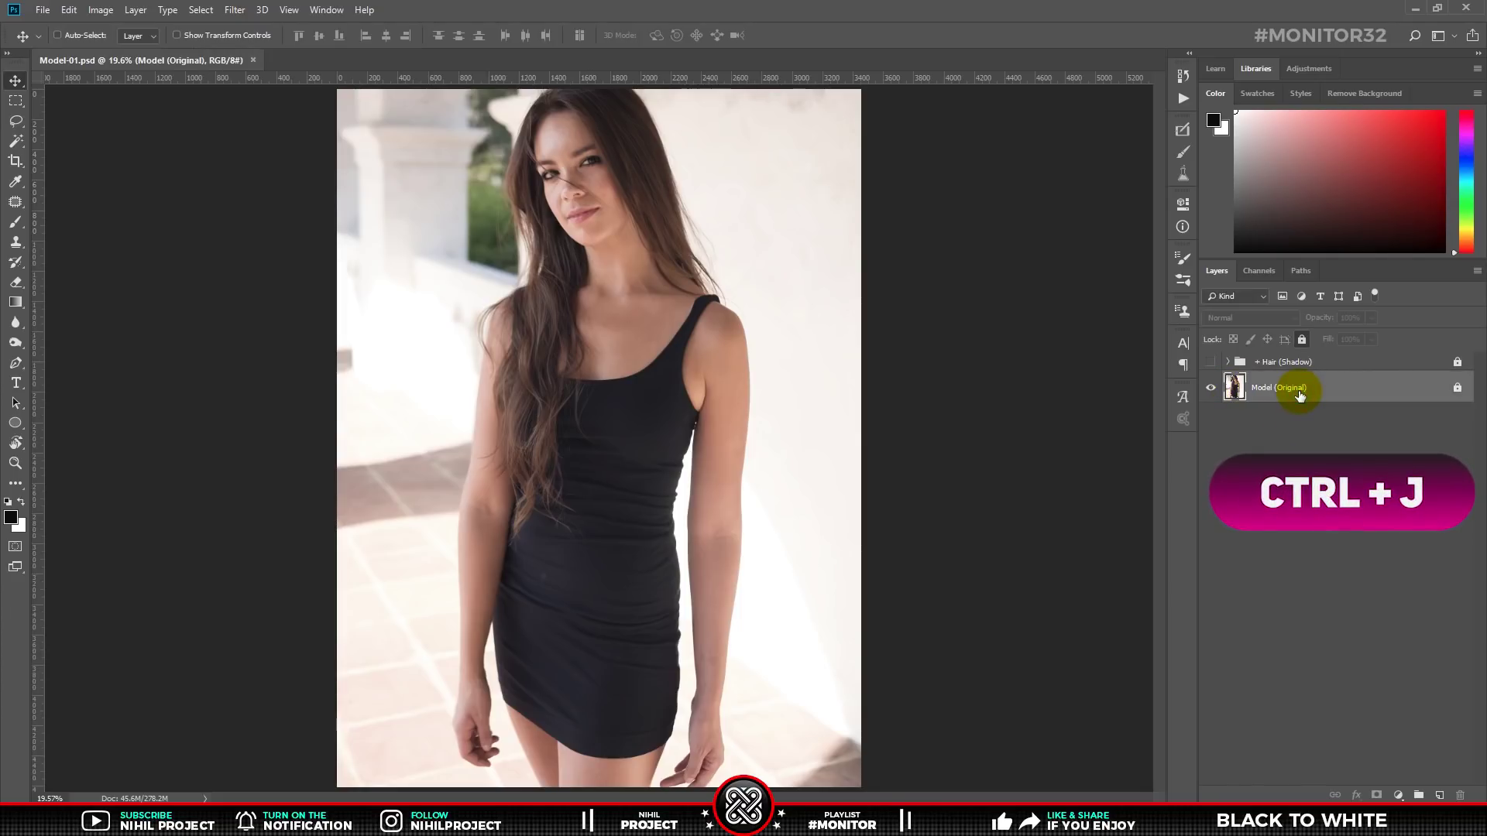
key(ctrl+j)
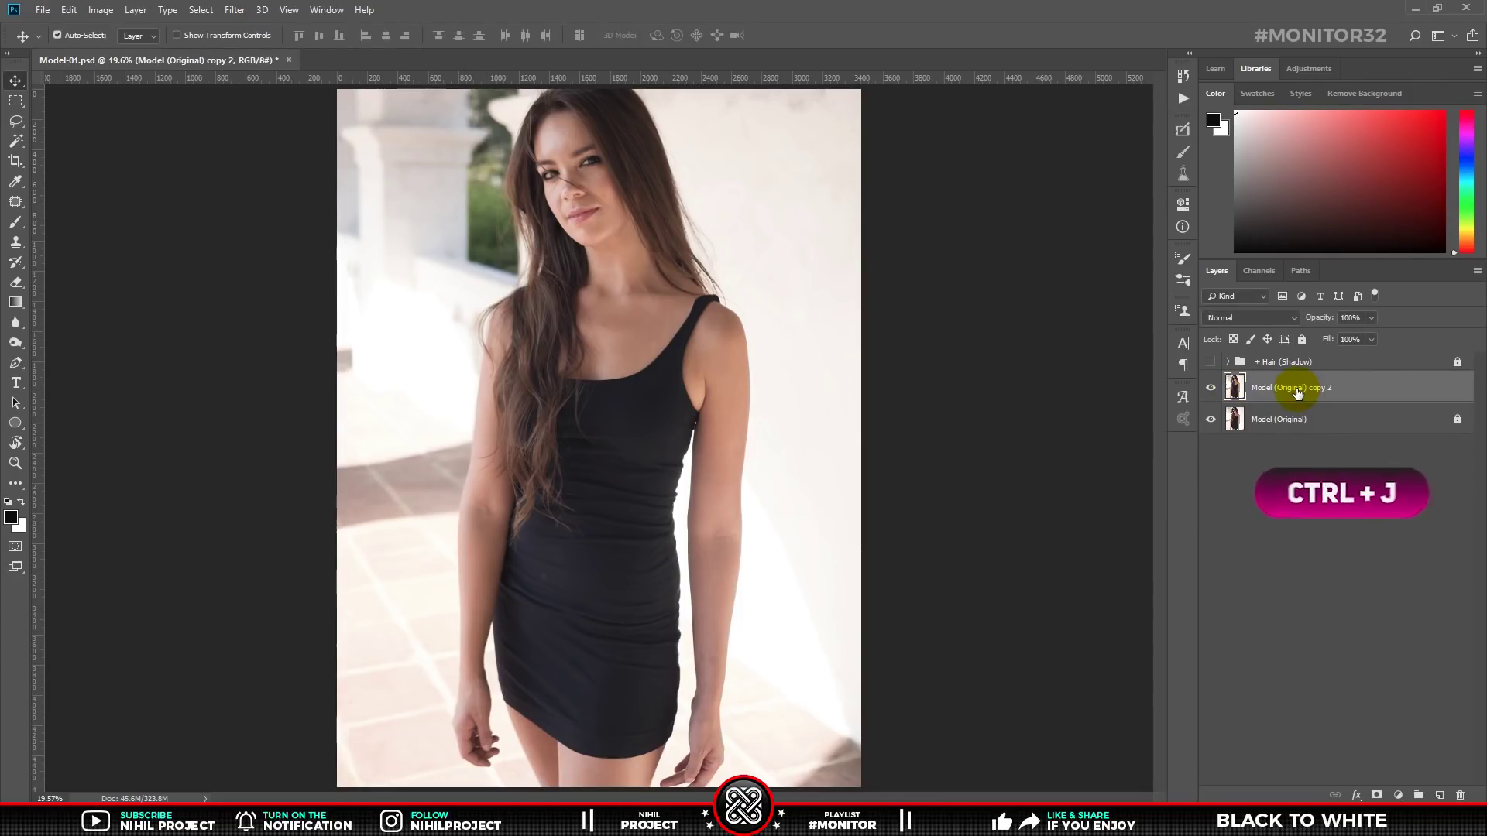
double_click(1297, 388)
text(Dress)
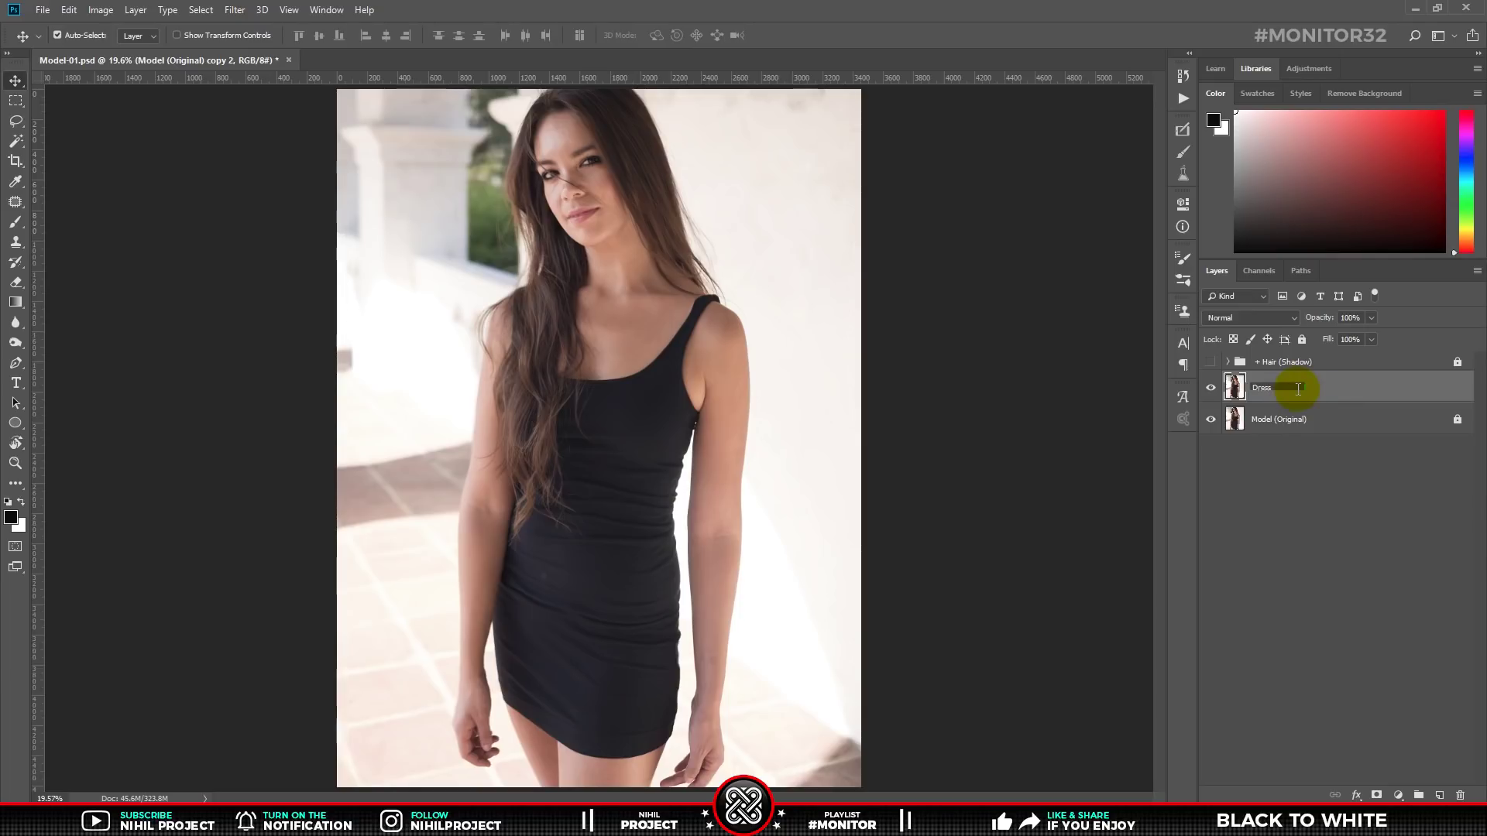
key(Return)
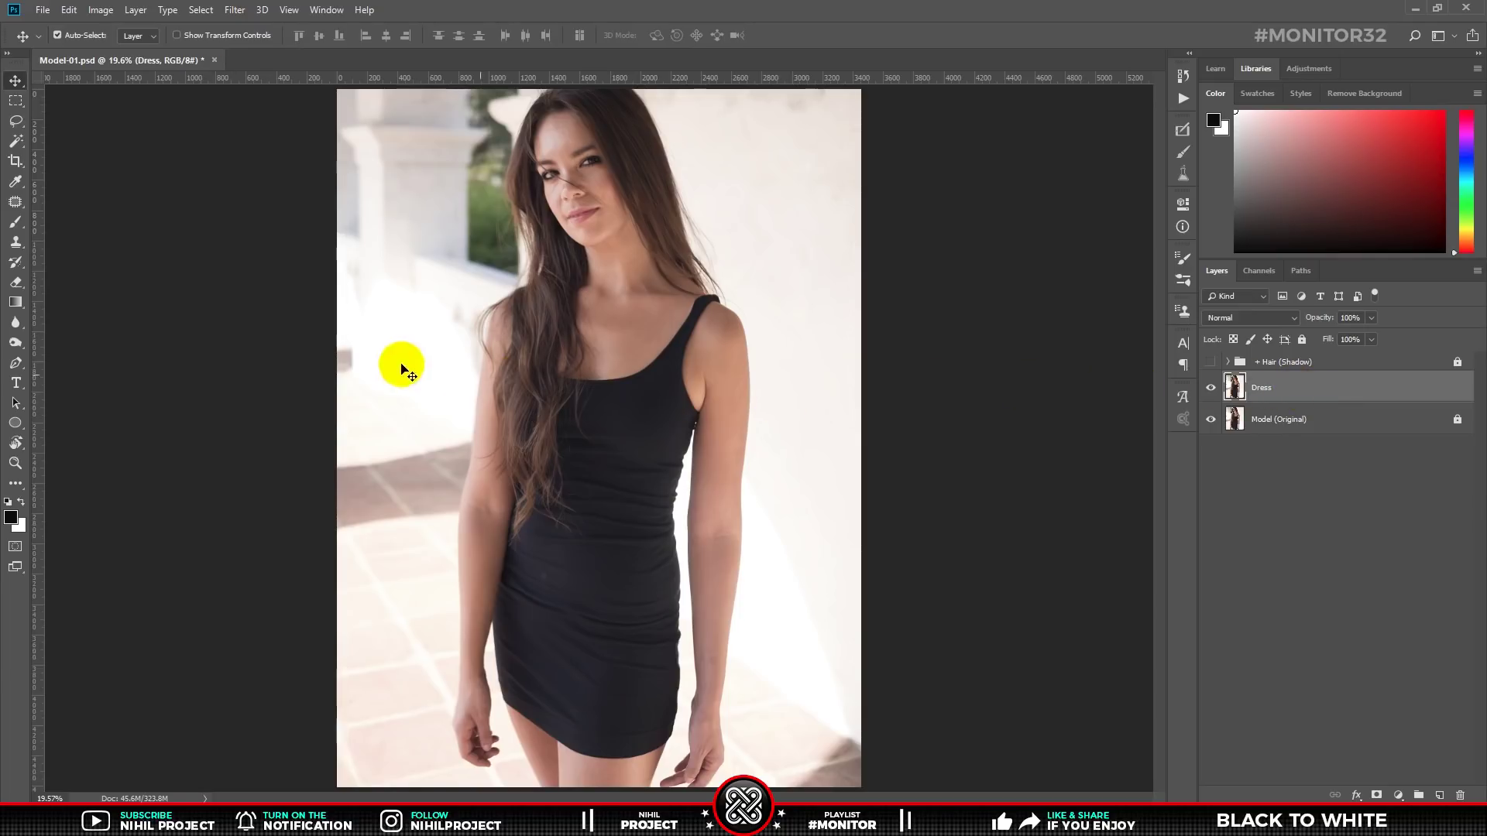
- Zoom in on the shoulder strap, try a Pen point, then fit the image to screen
key(z)
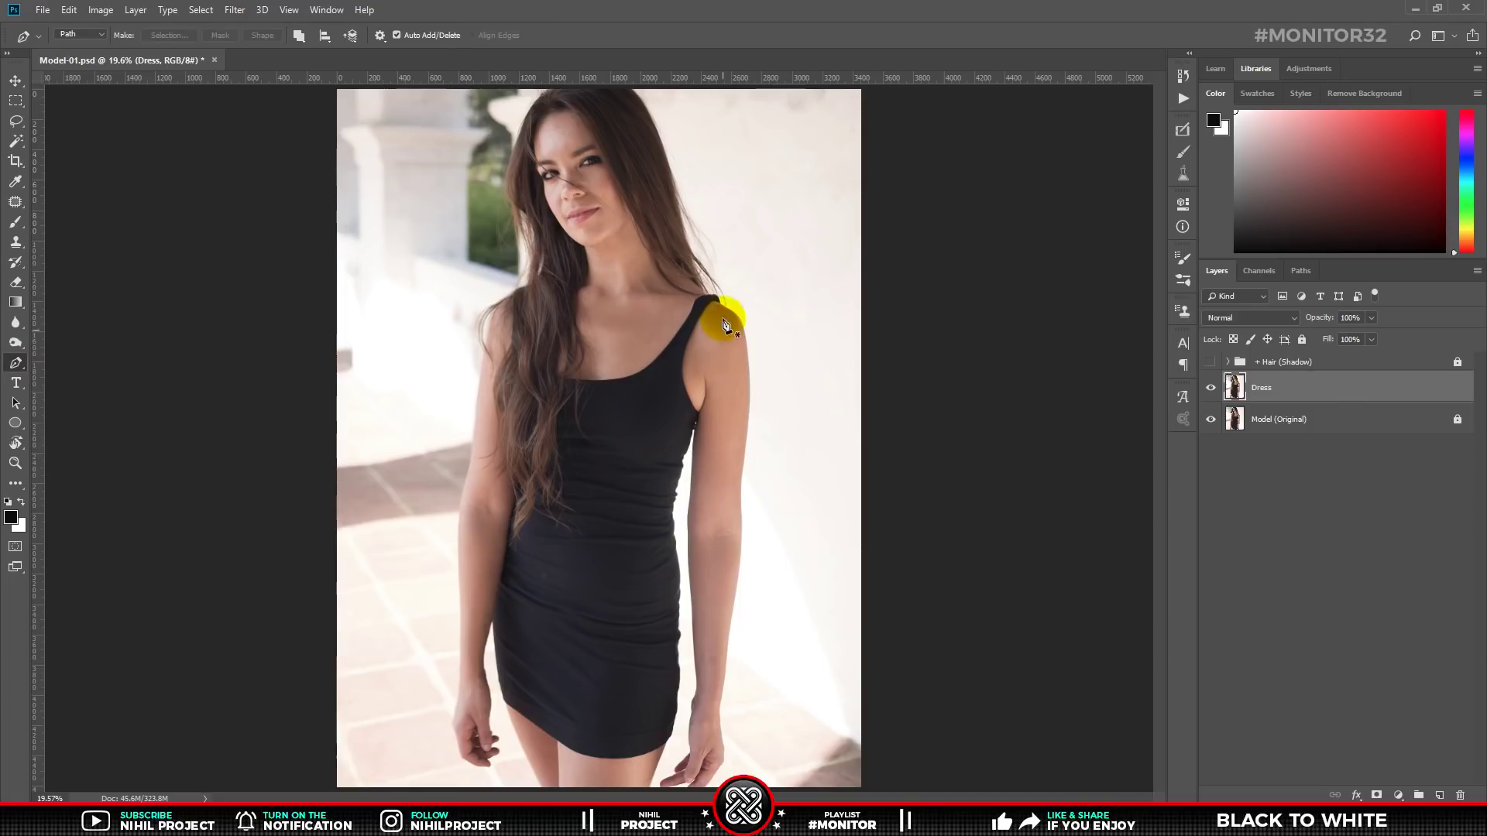
drag(695, 323, 696, 323)
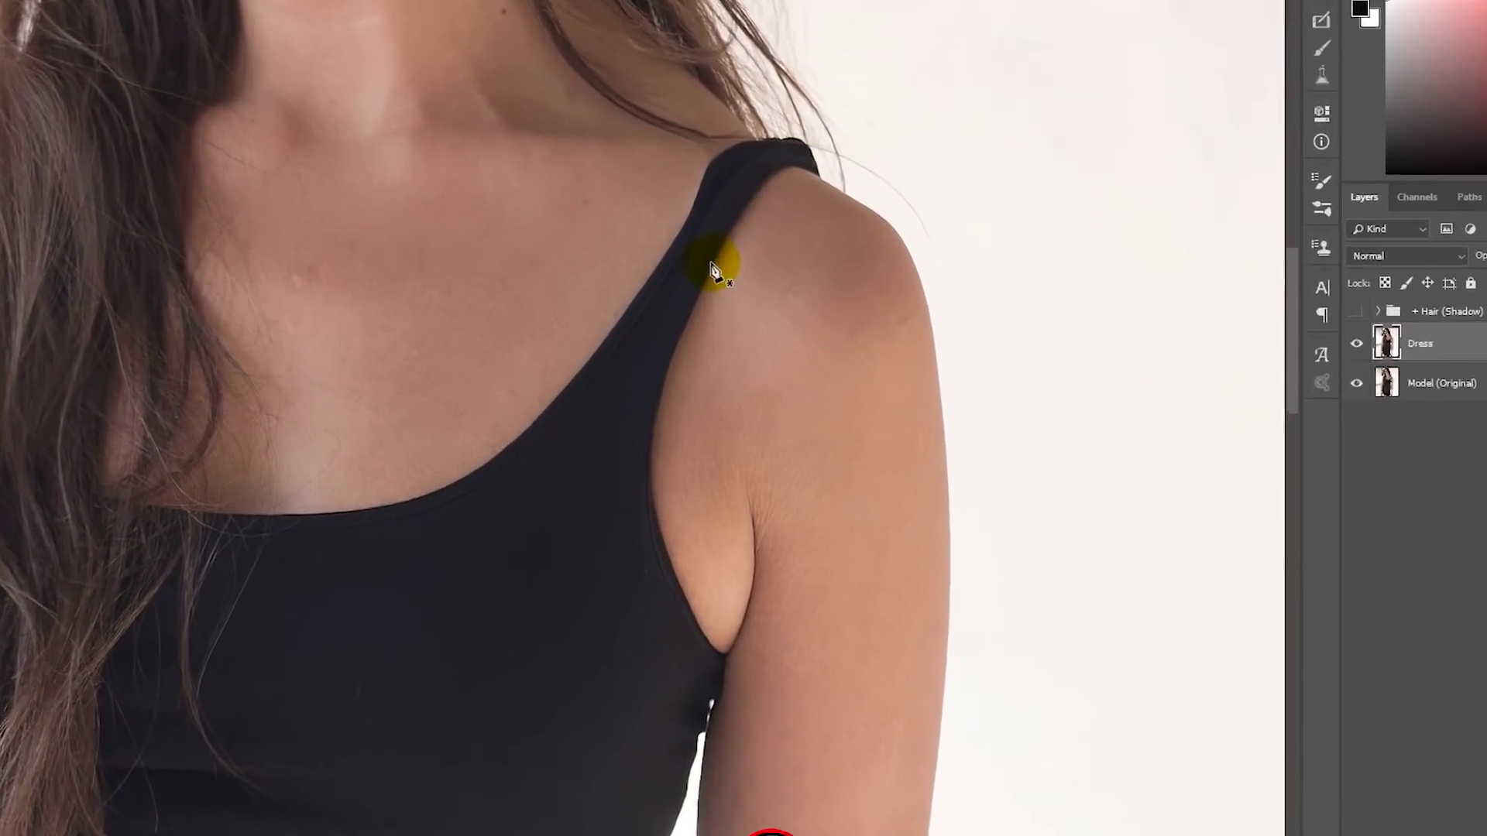
key(p)
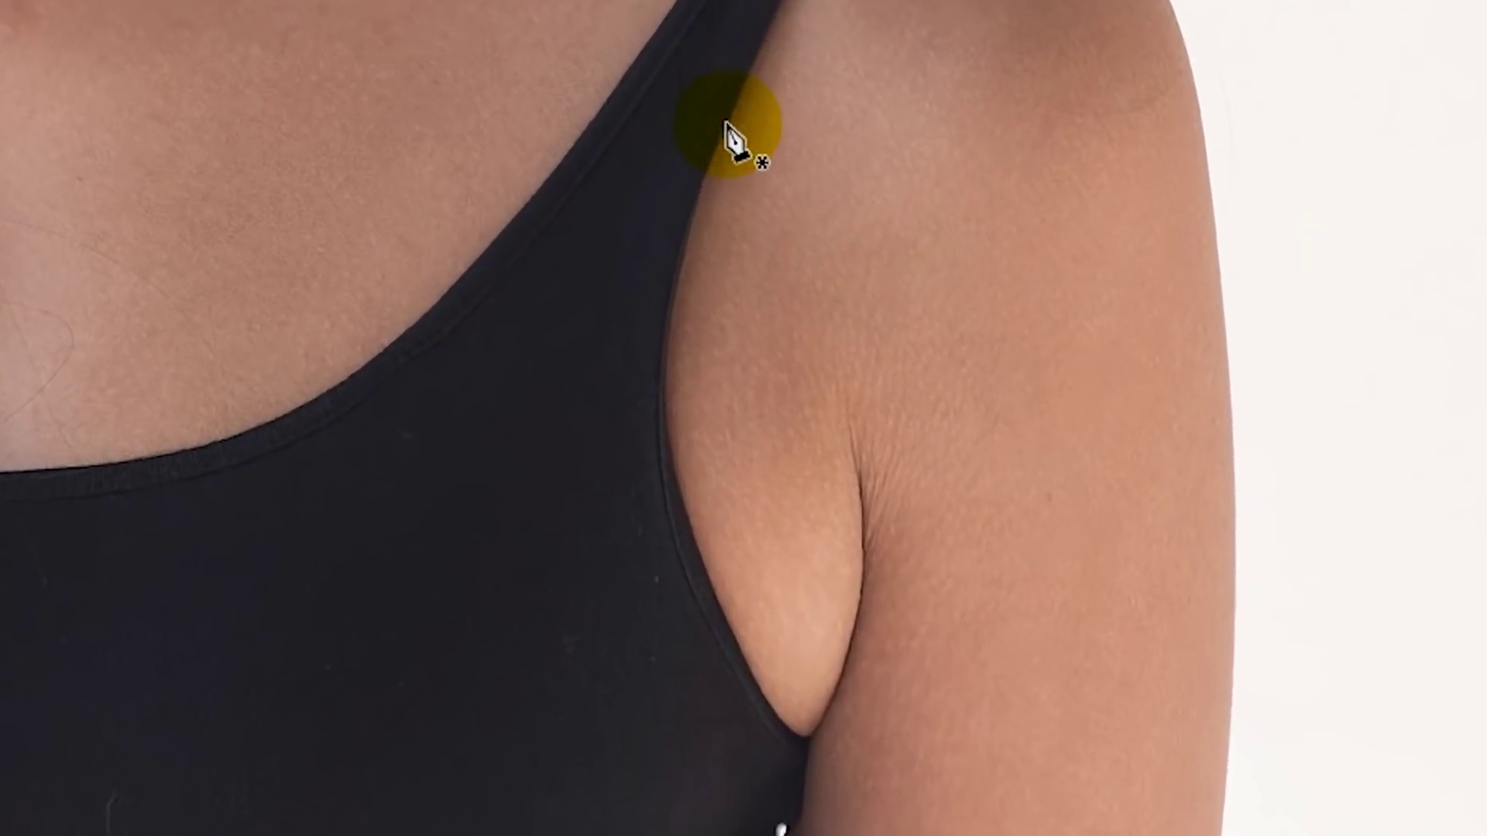
click(687, 241)
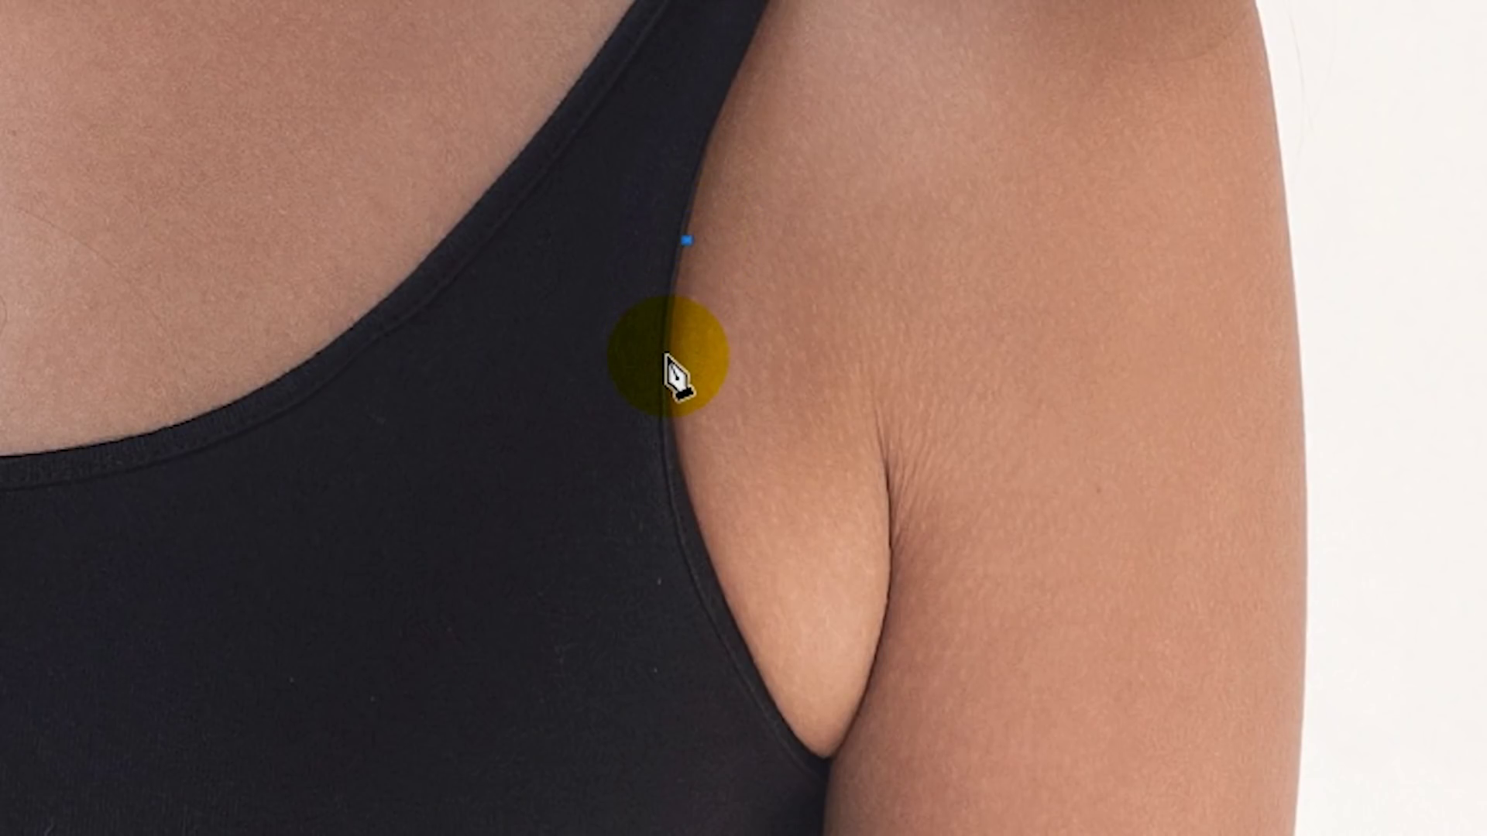
key(v)
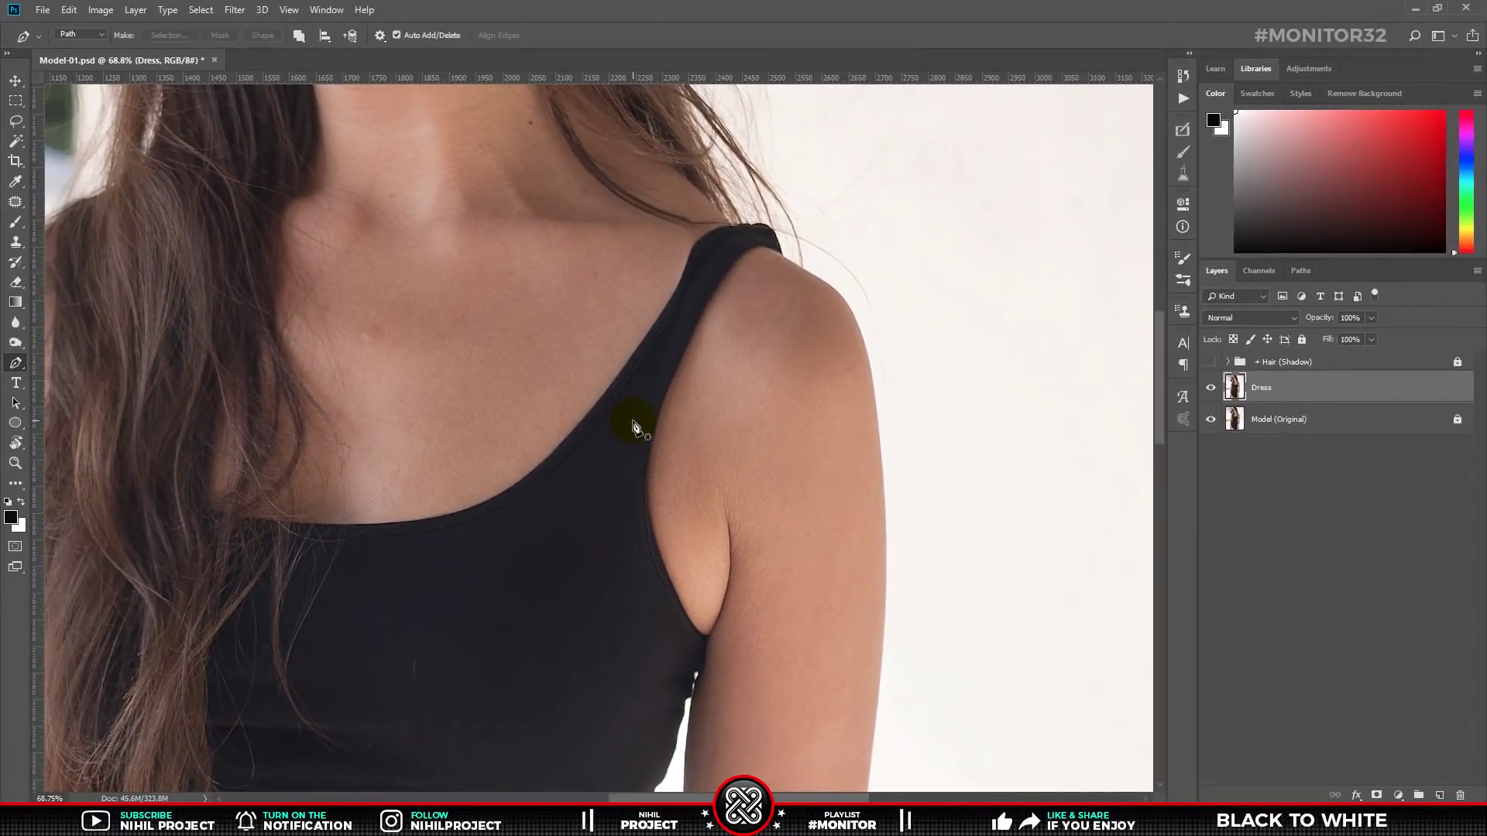
key(ctrl+0)
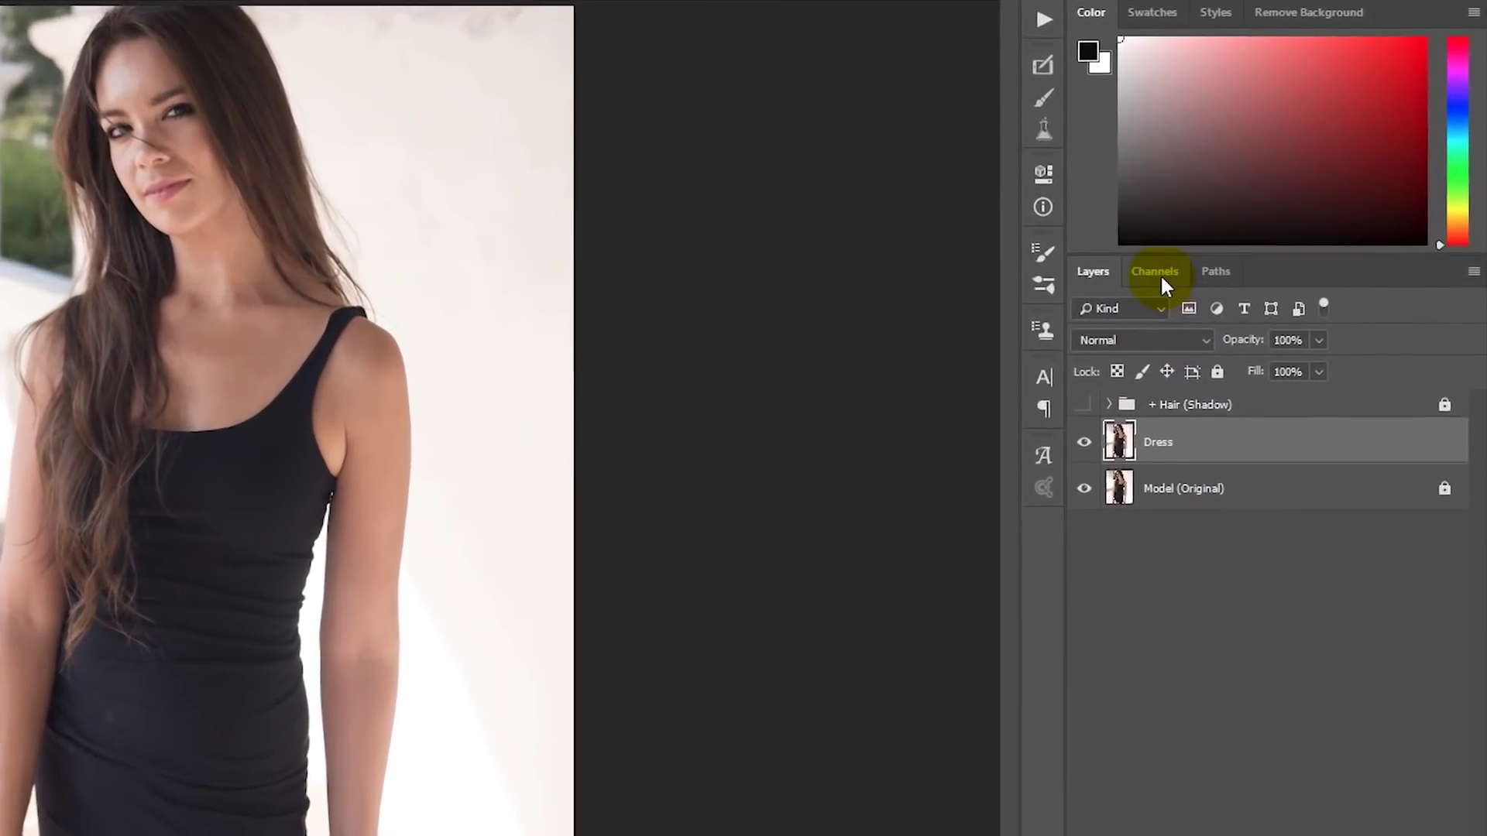
- Load the Dress (Selection) channel as a selection and turn it into a layer mask on Dress
click(1156, 273)
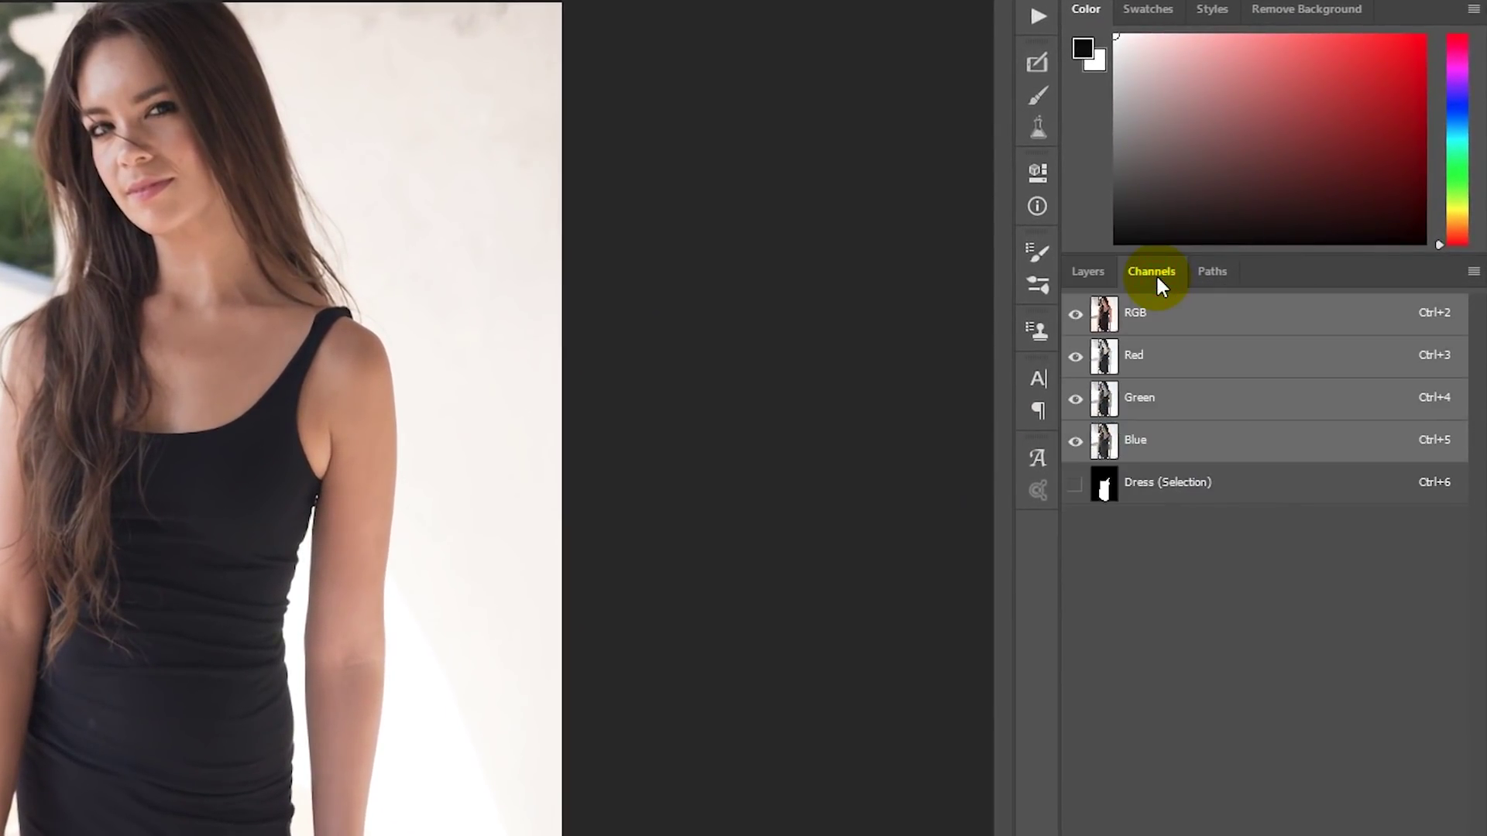
click(1175, 488)
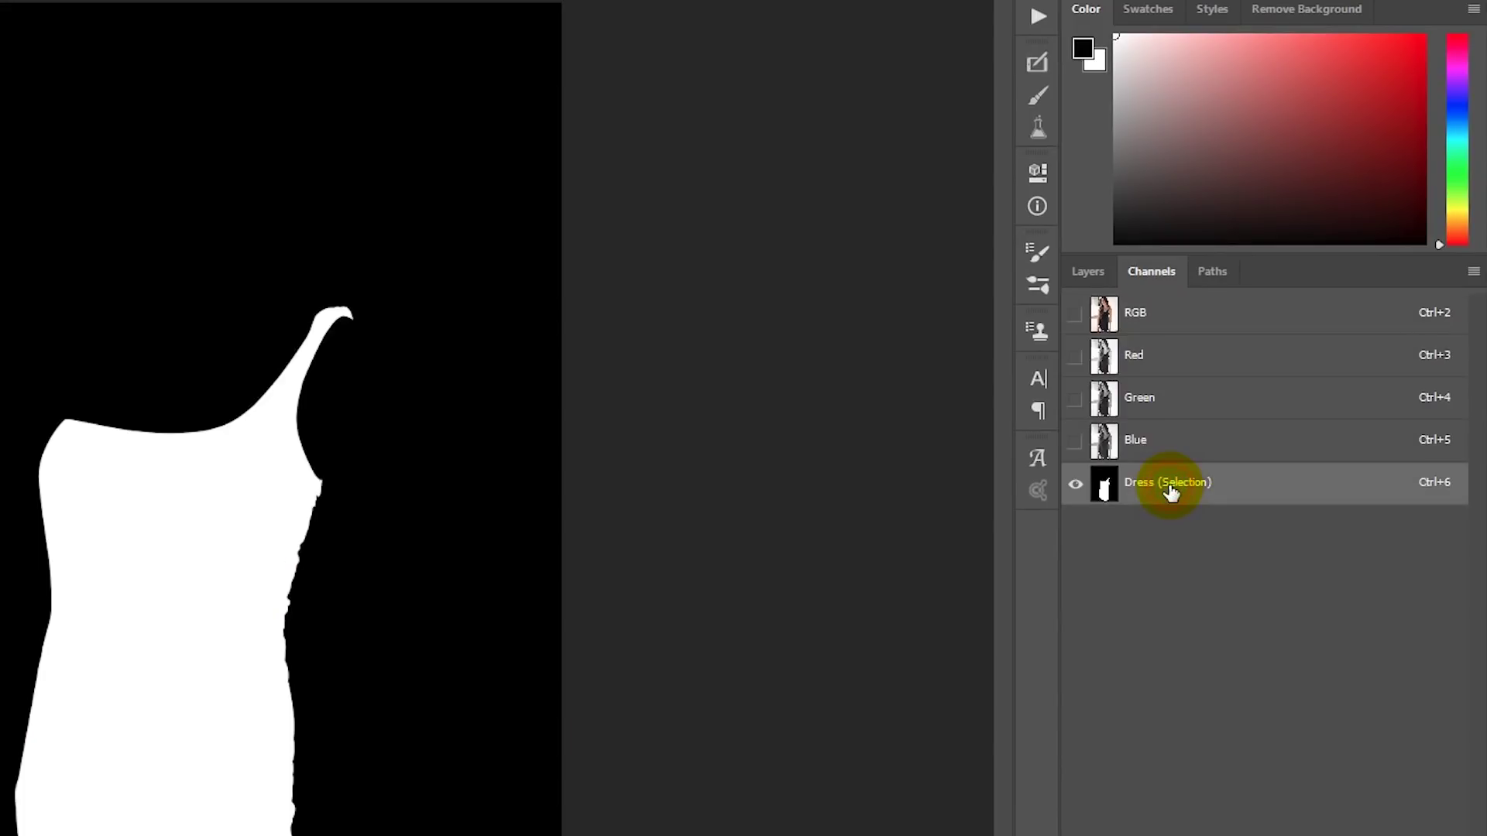
ctrl+click(1106, 488)
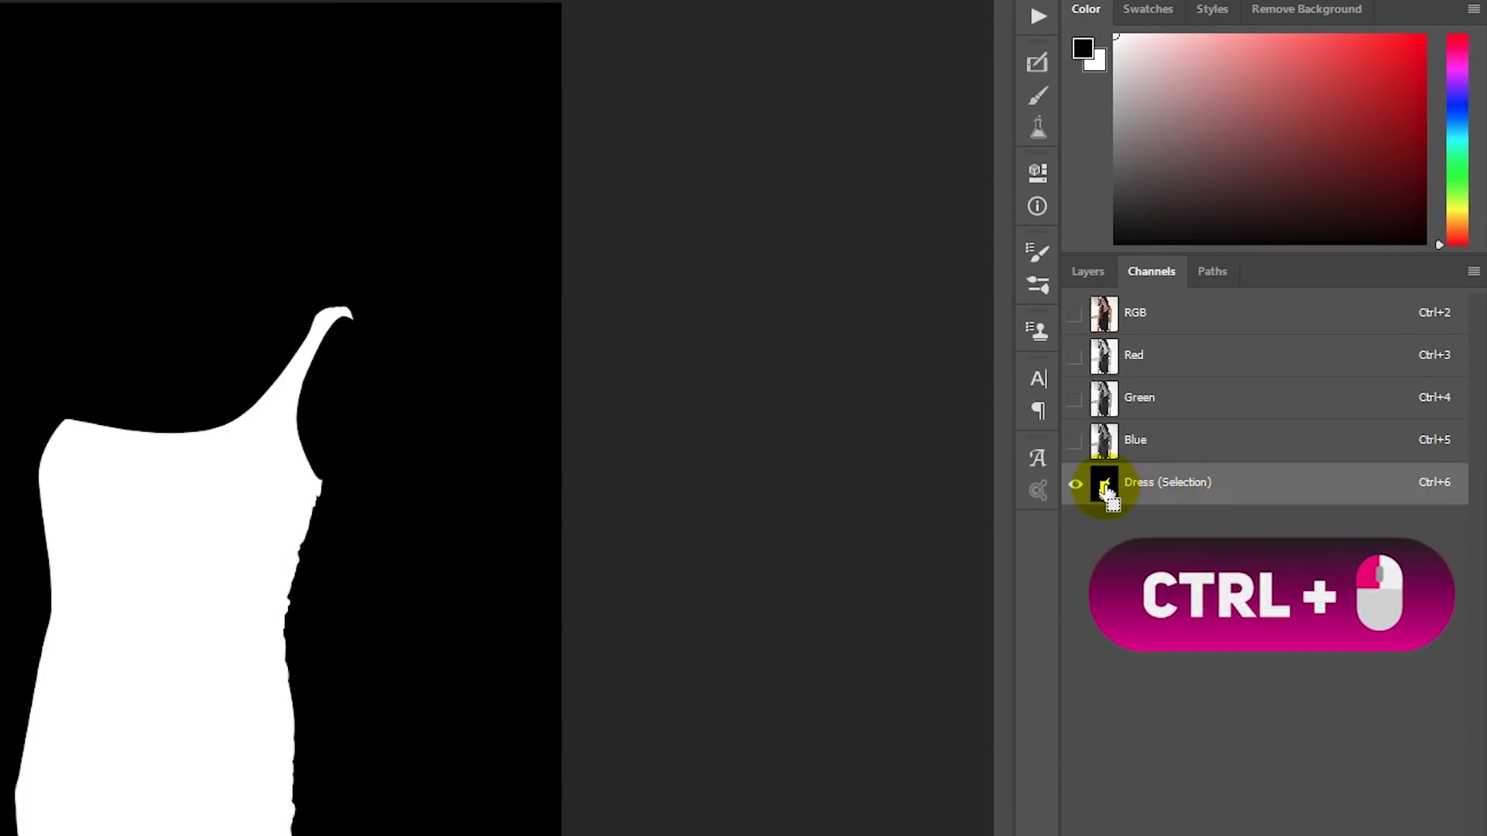
ctrl+click(1106, 490)
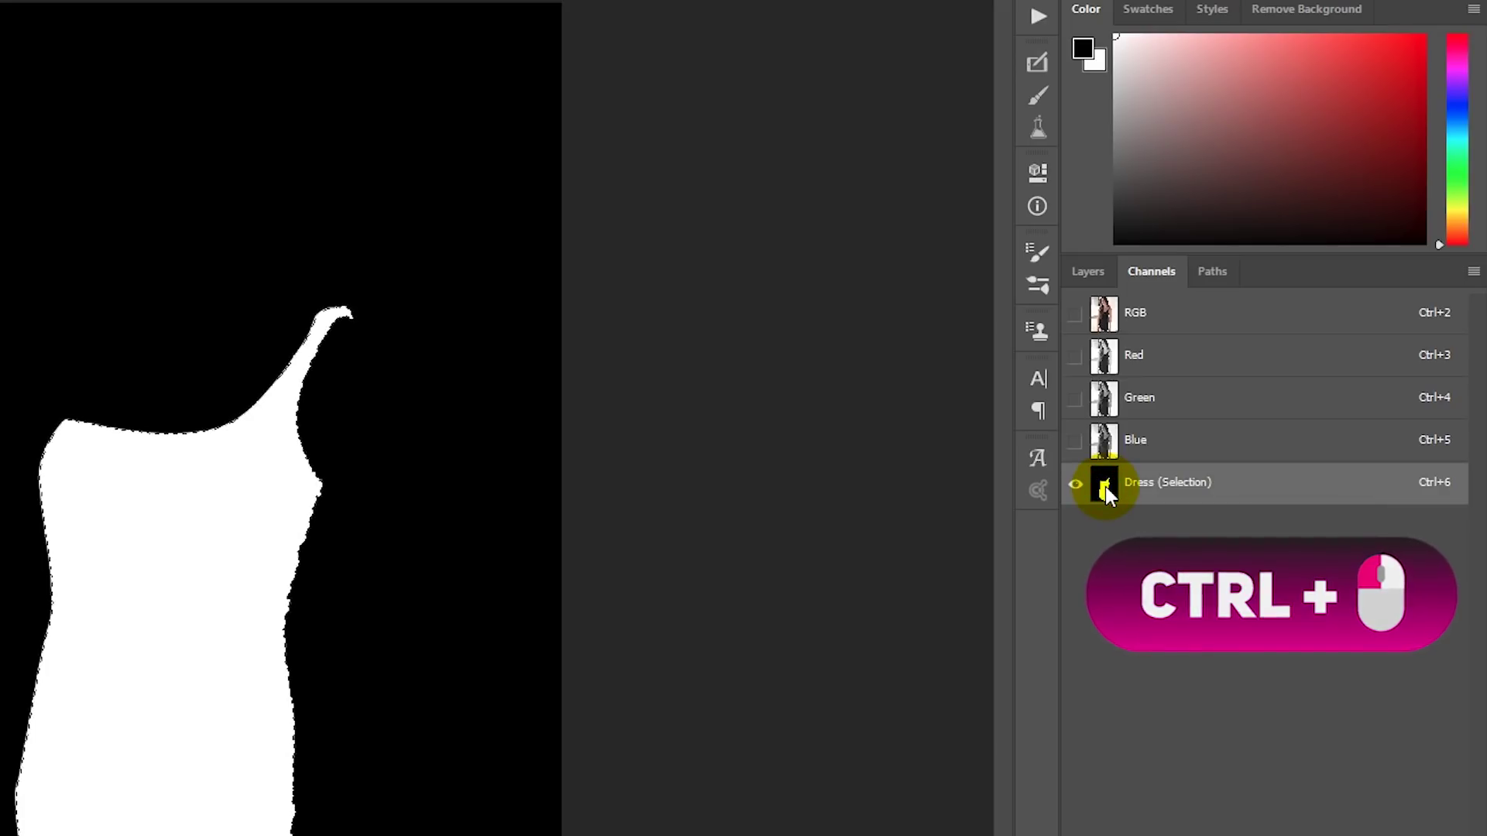
click(1142, 318)
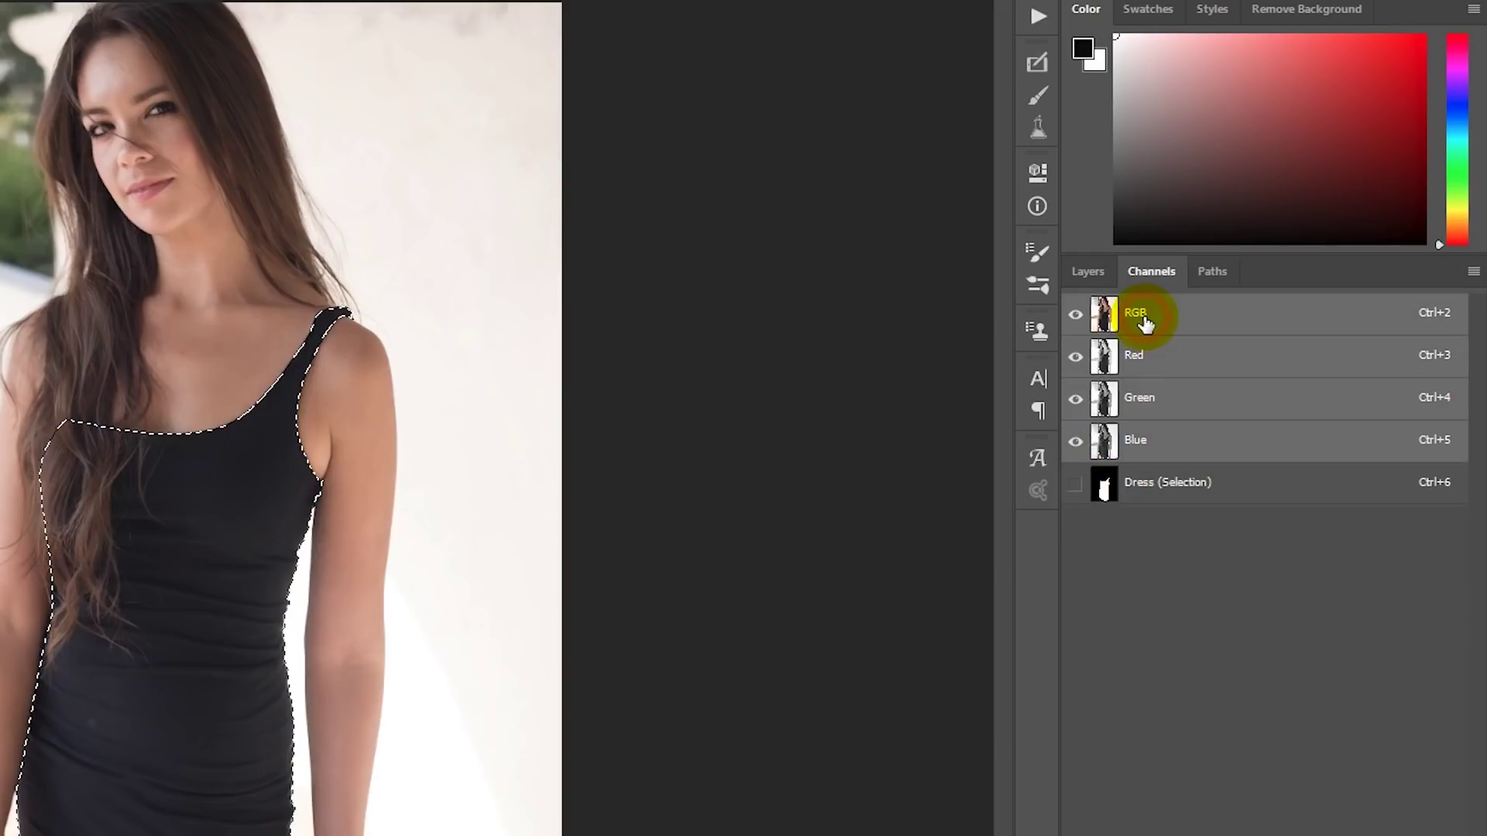
click(1089, 273)
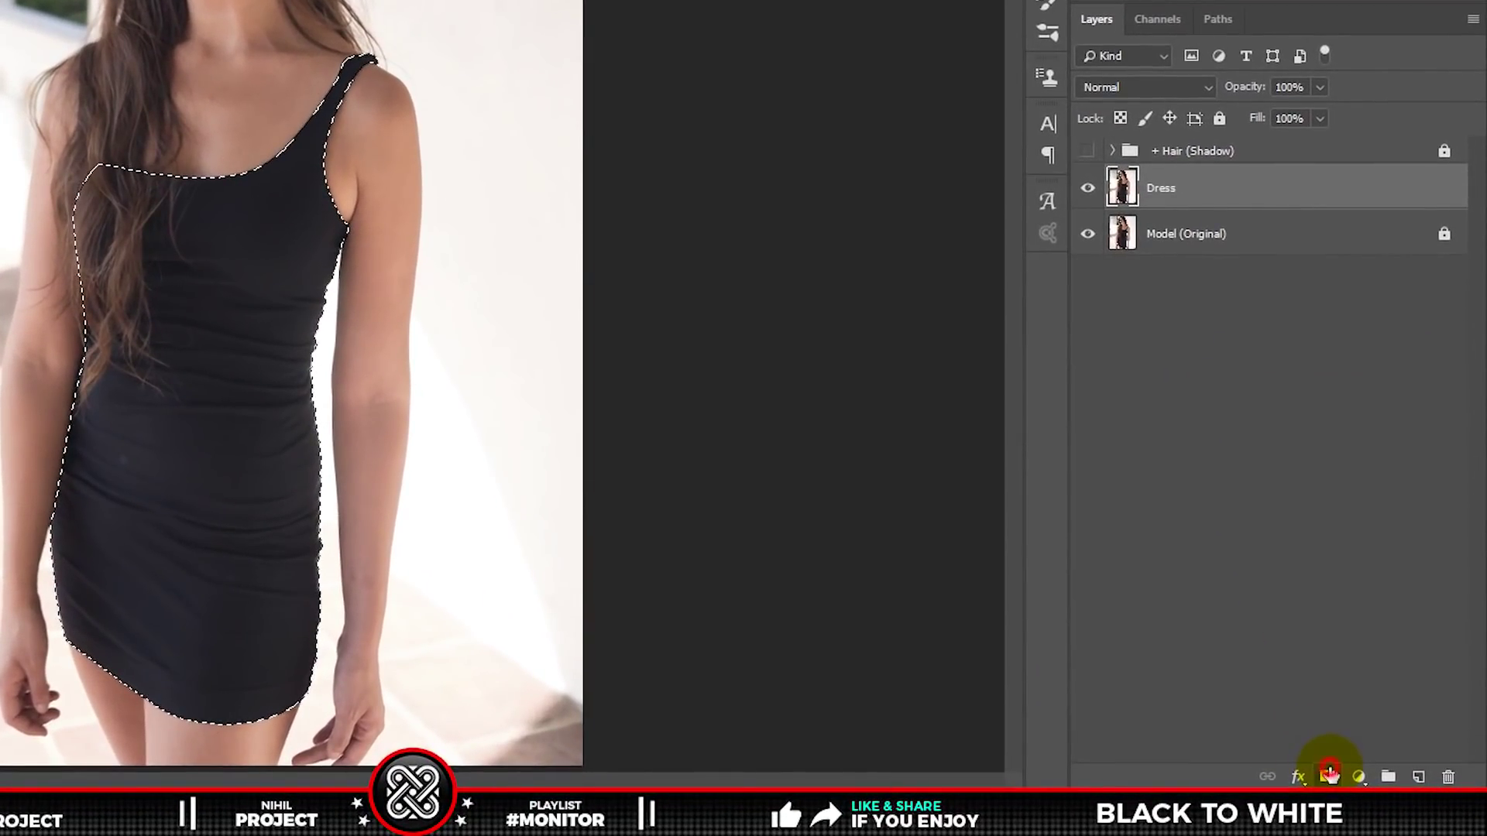
click(1329, 775)
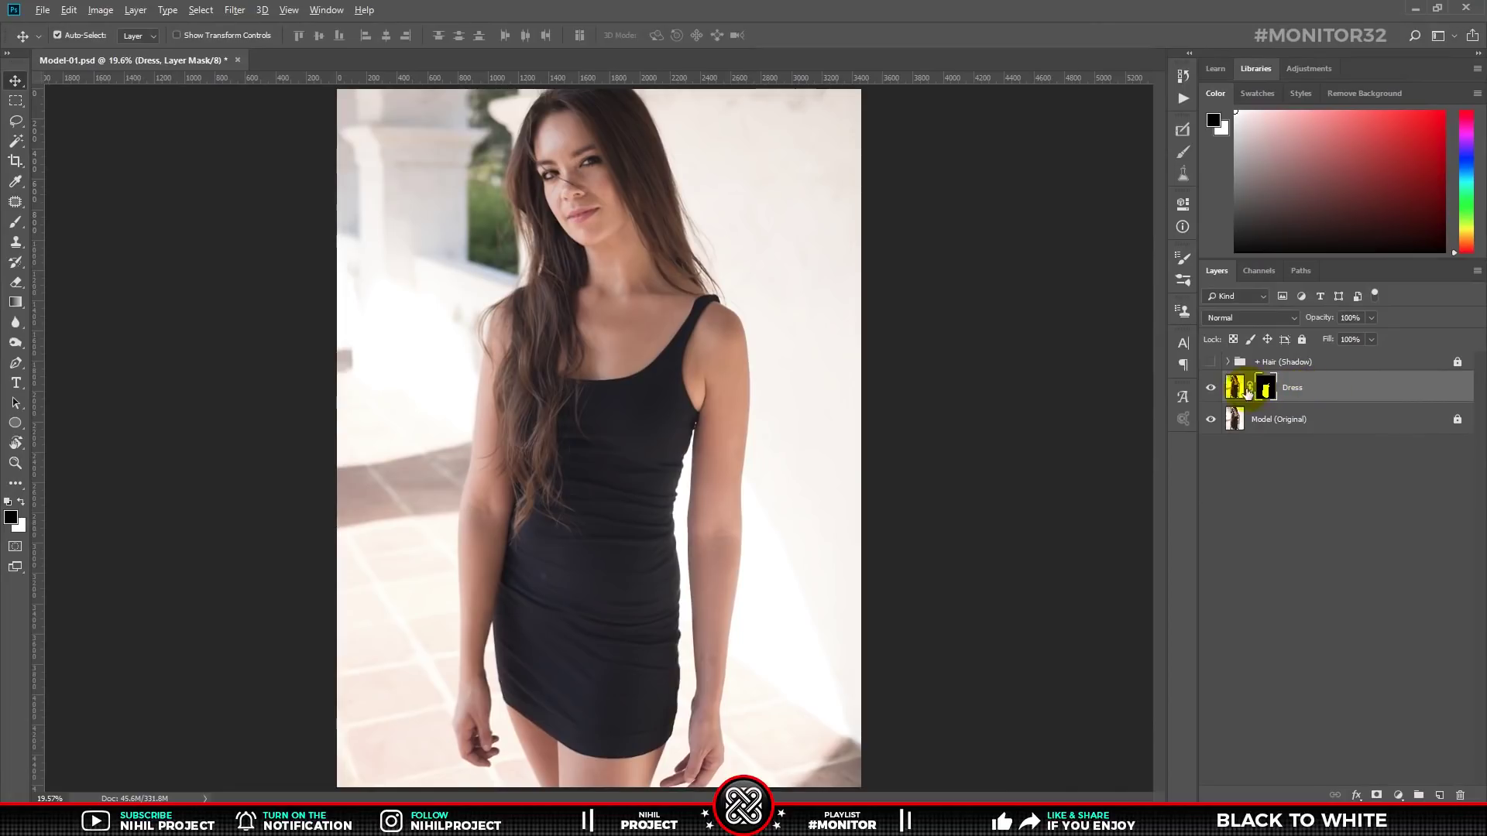
alt+click(1213, 388)
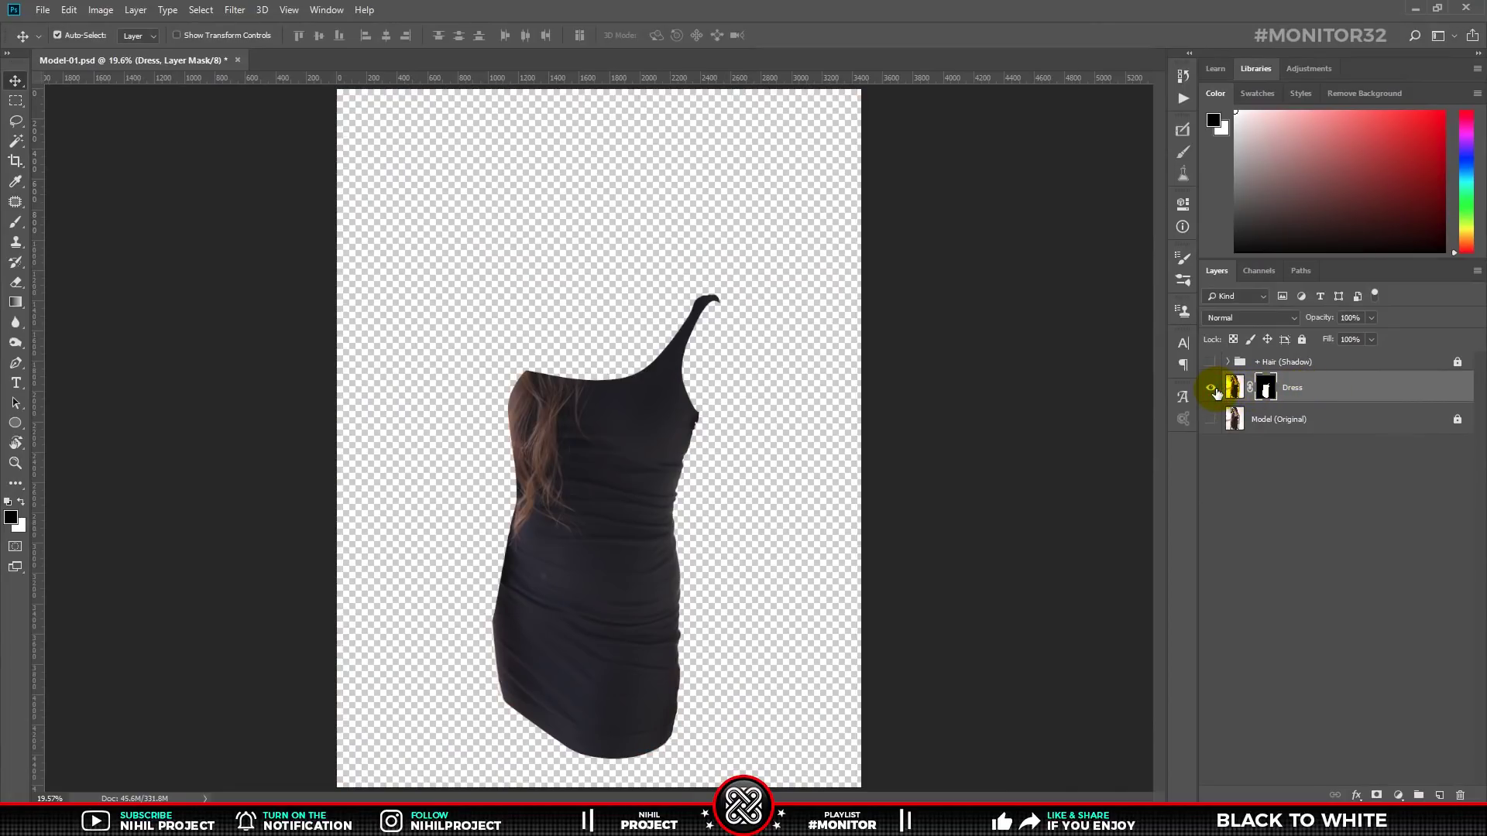
alt+click(1213, 389)
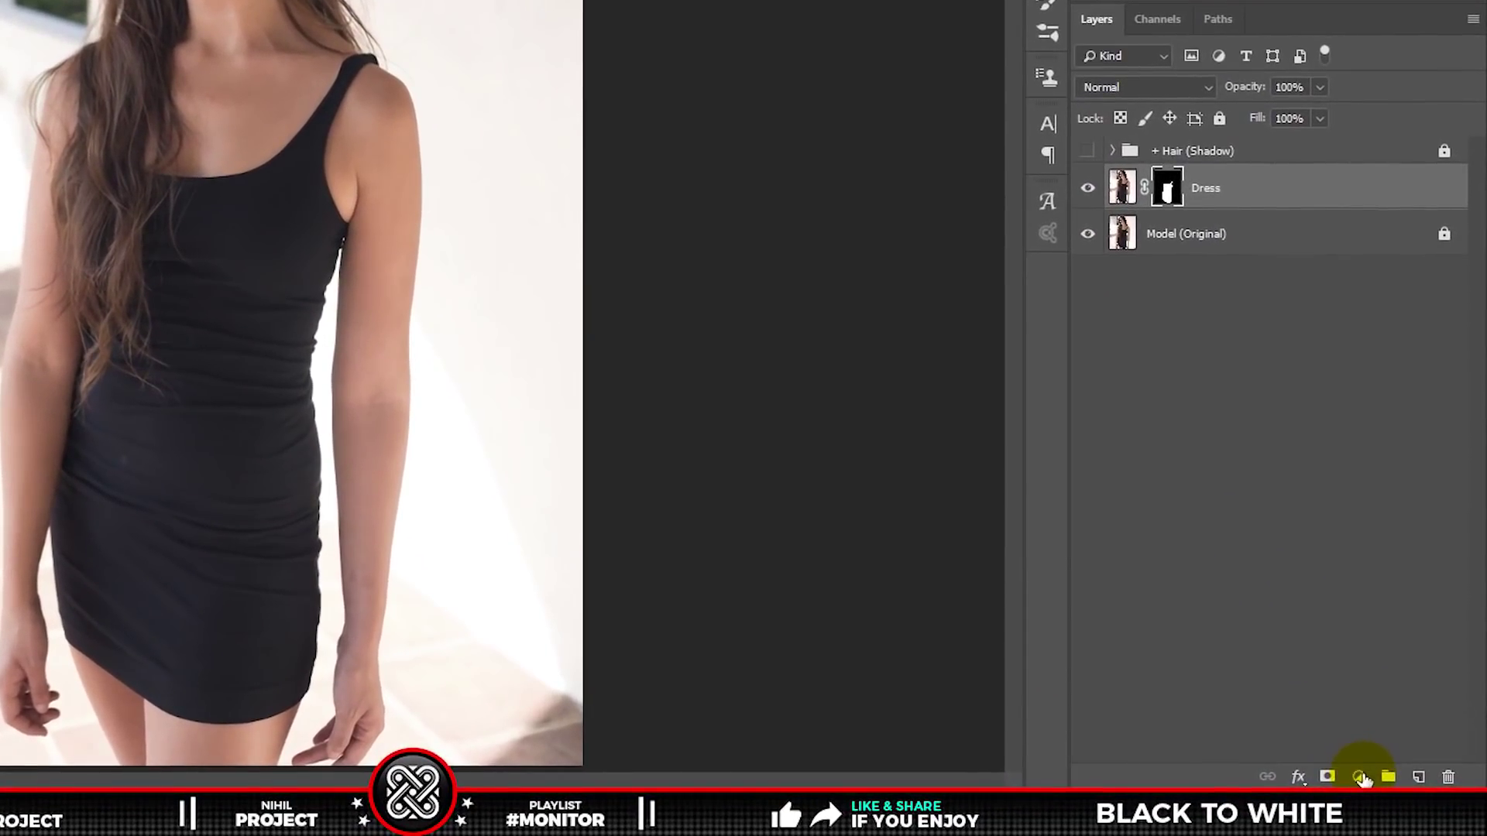
- Add a 696969 grey Solid Color fill layer and clip it to the Dress layer
click(1398, 796)
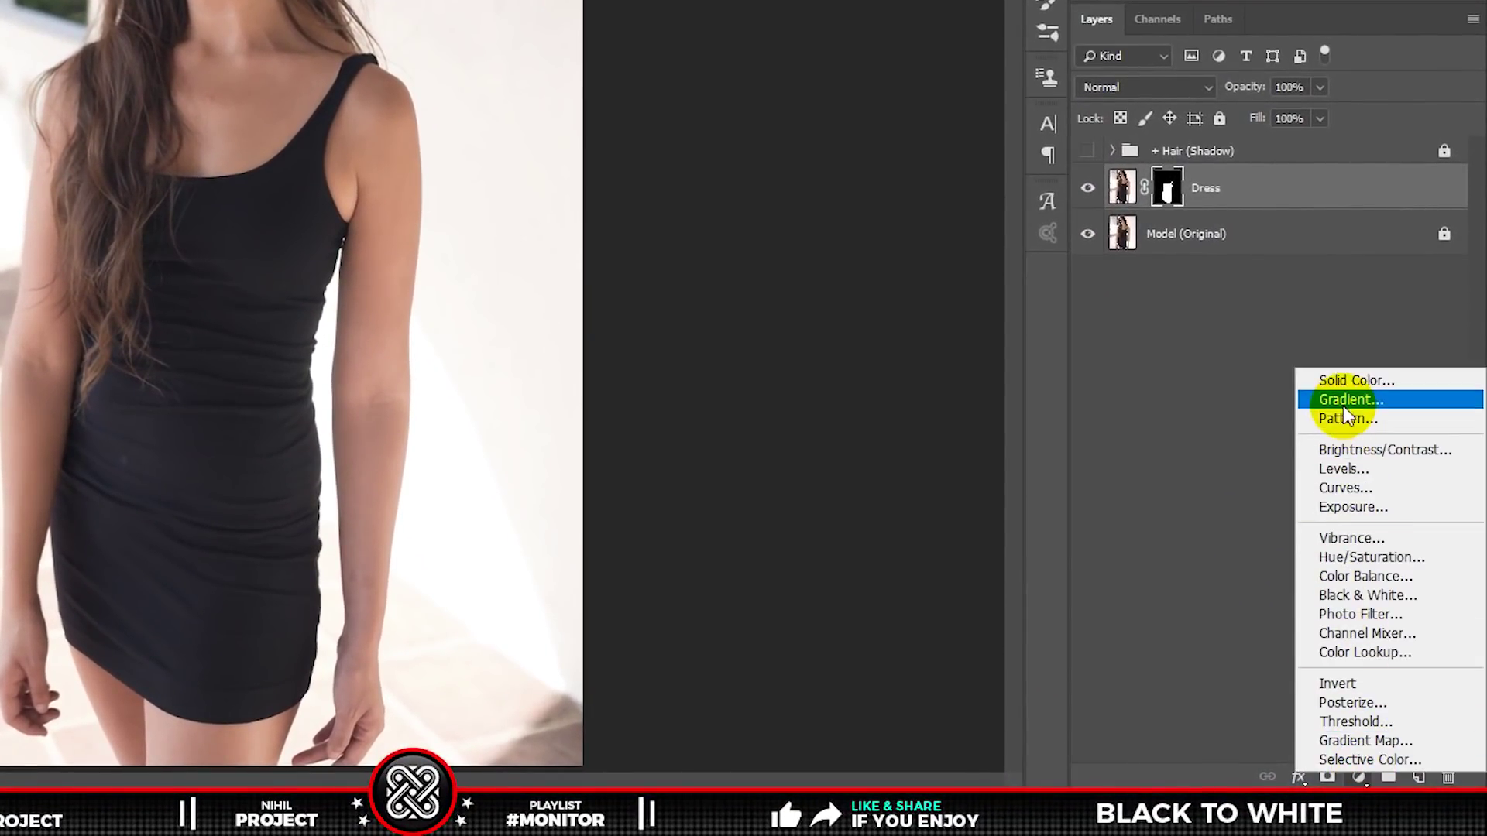
click(1341, 380)
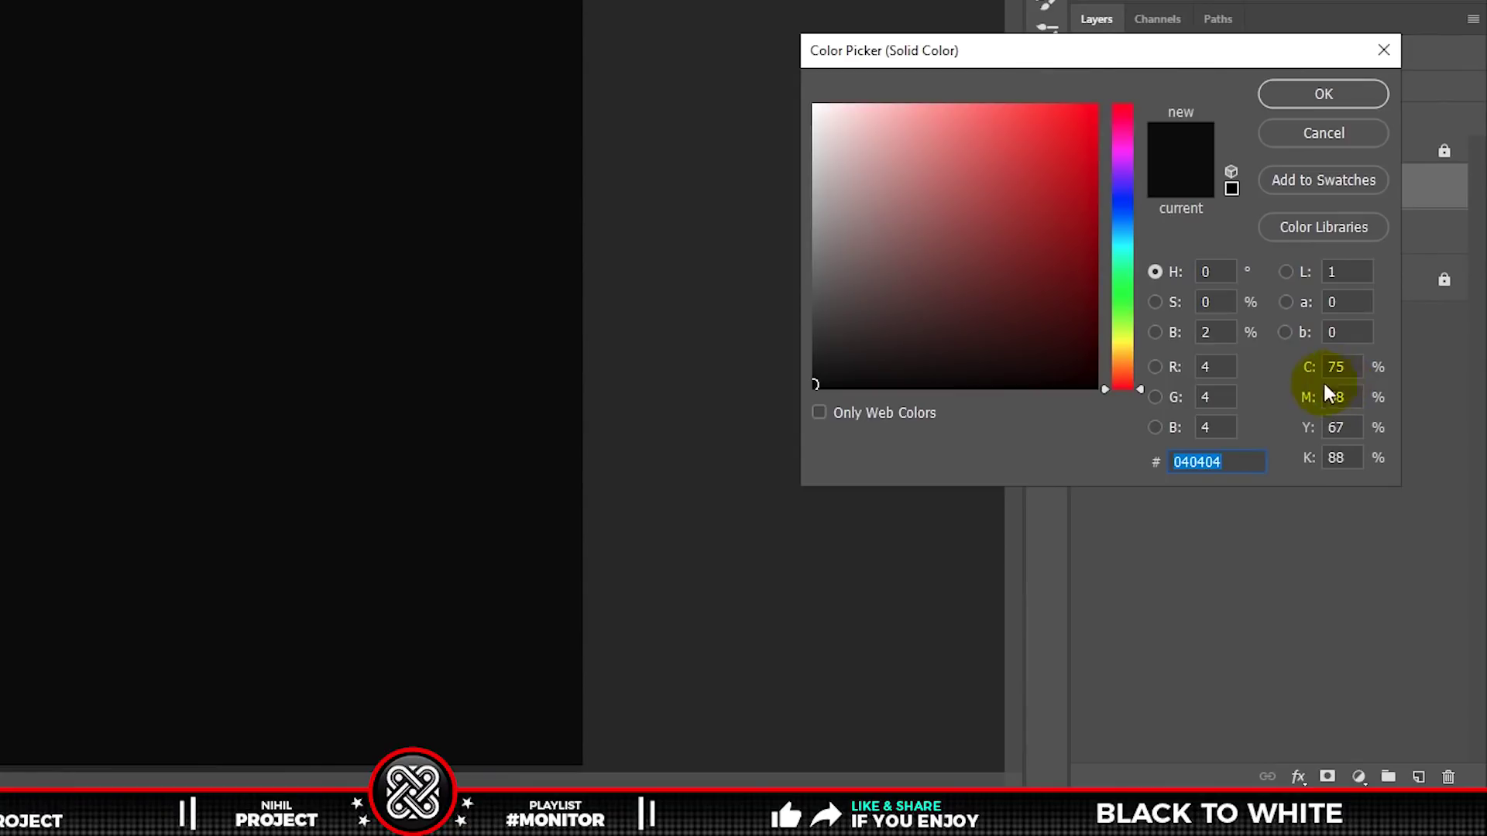
text(6)
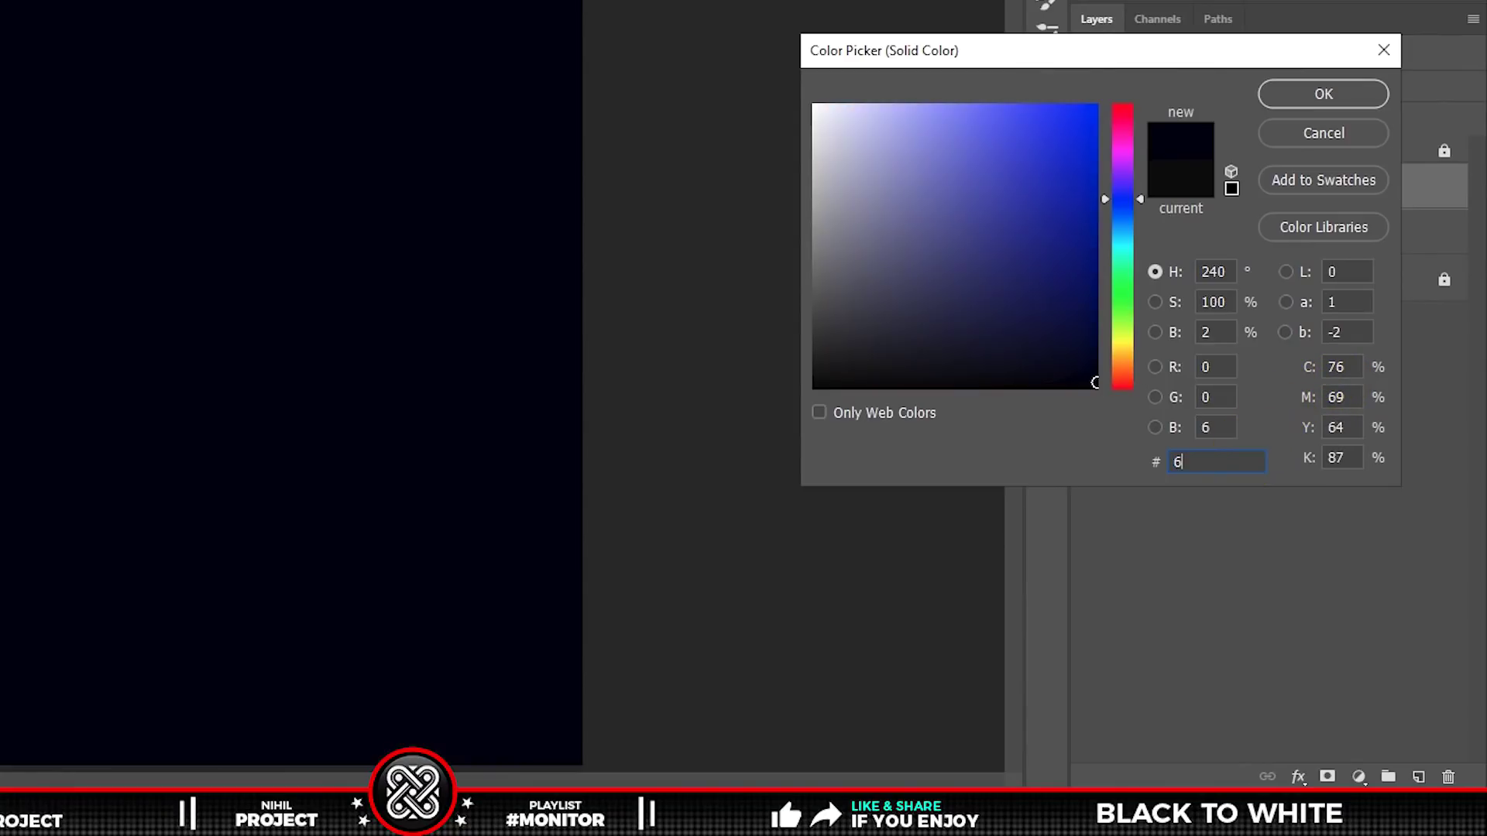
text(9696)
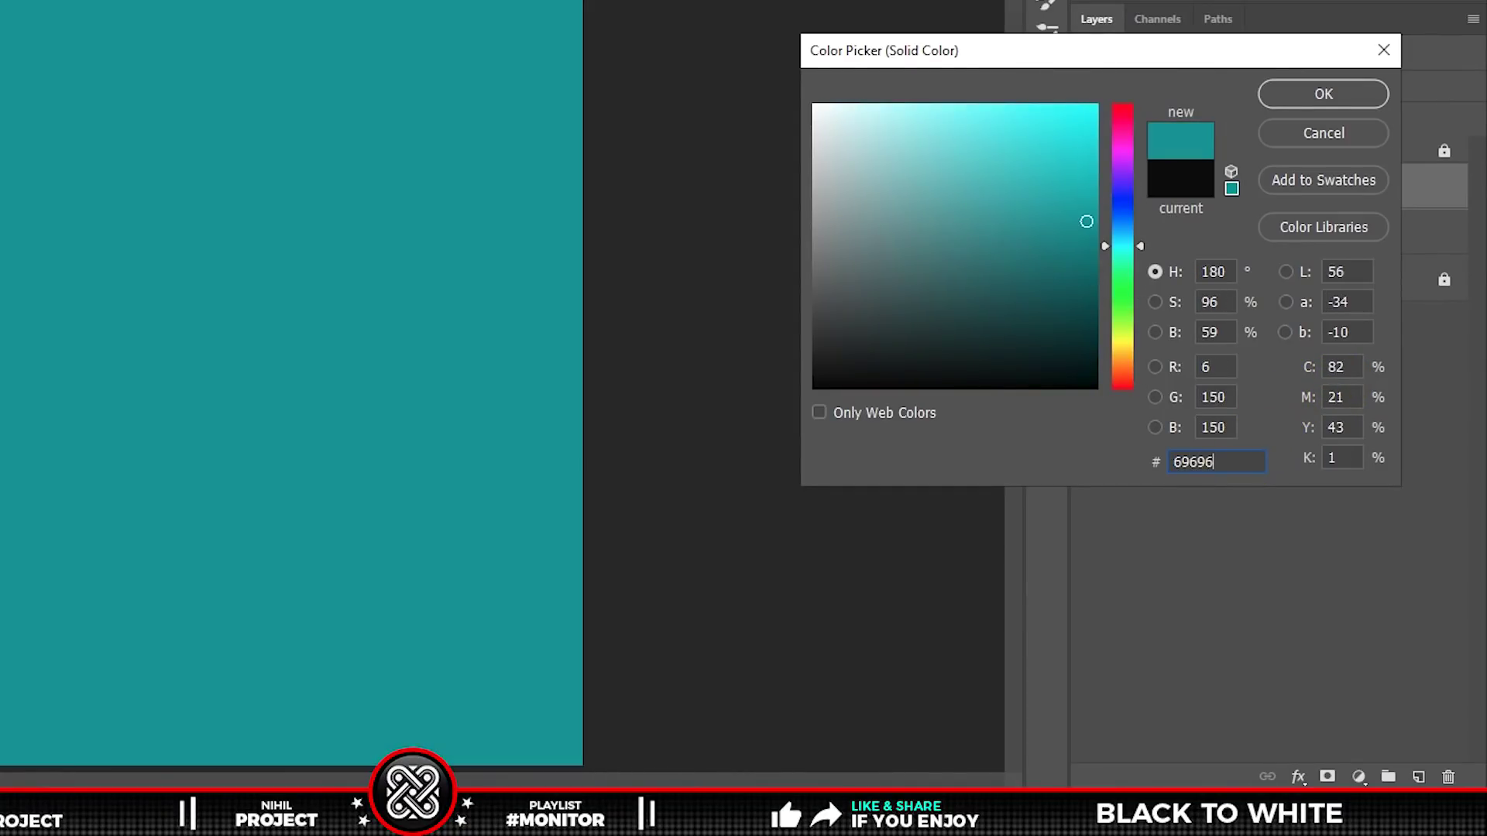
text(9)
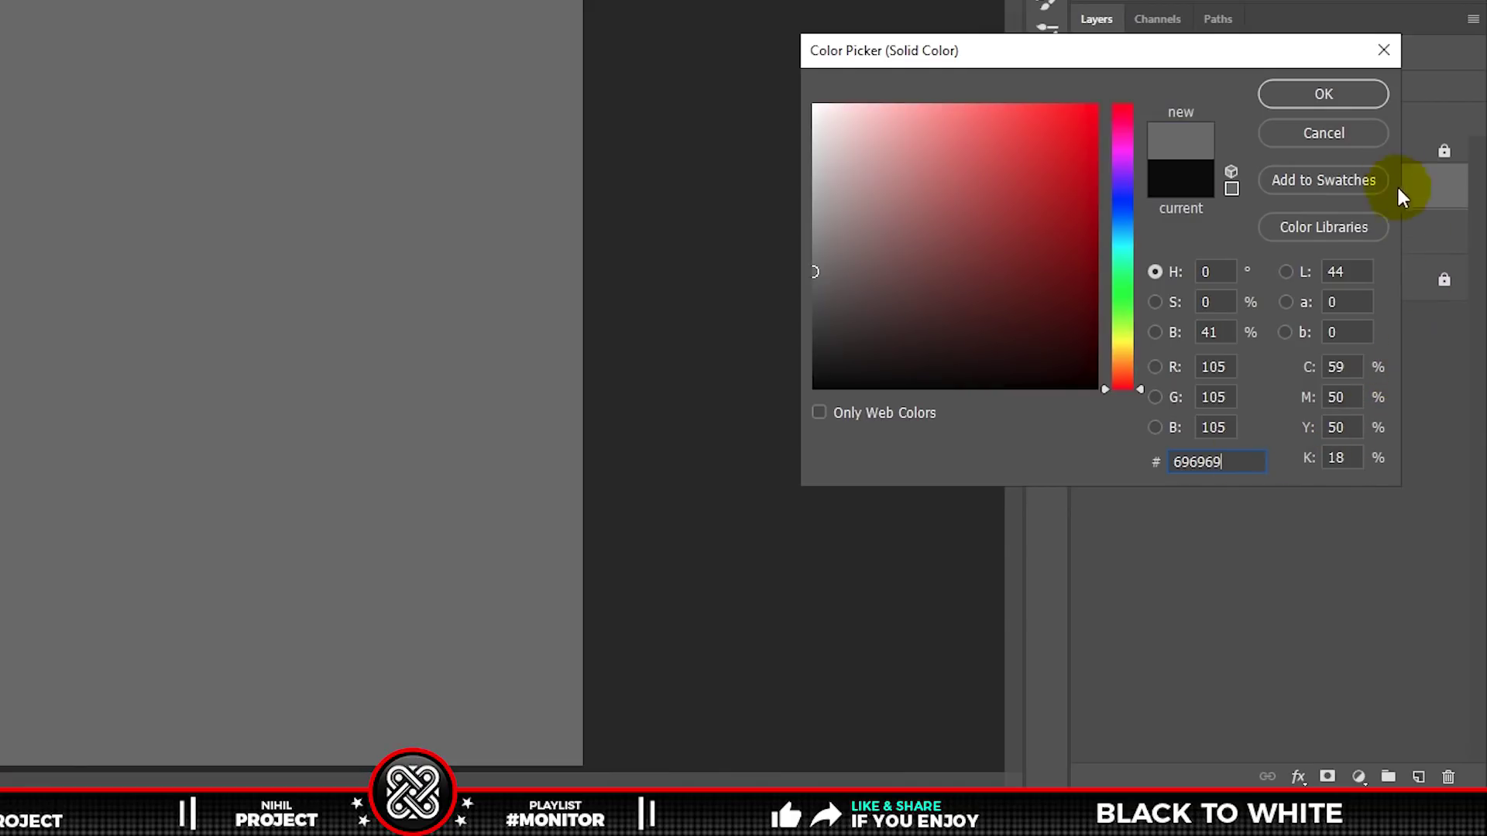
click(1340, 96)
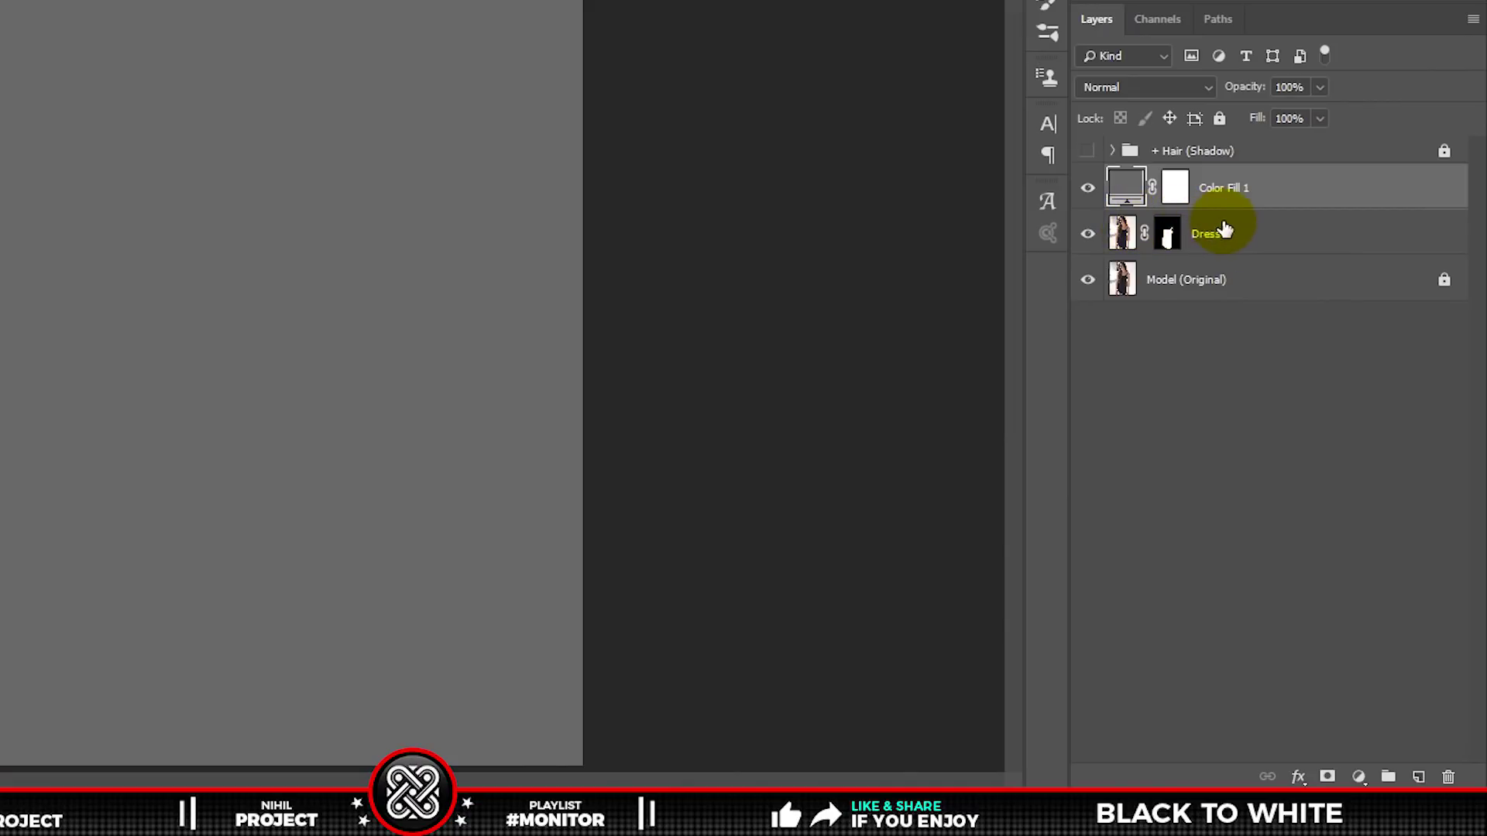
right_click(1225, 189)
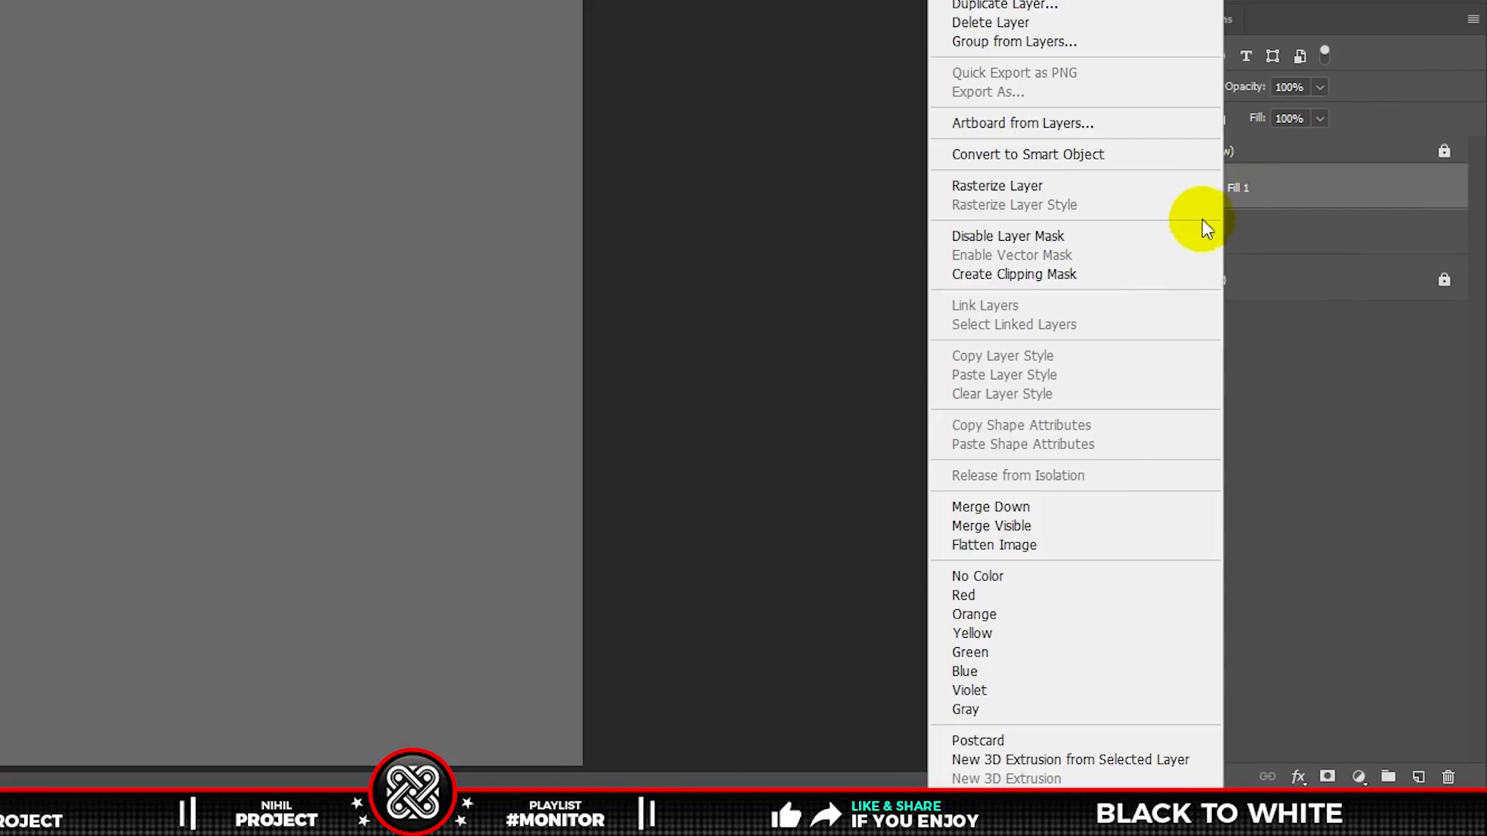
click(1118, 271)
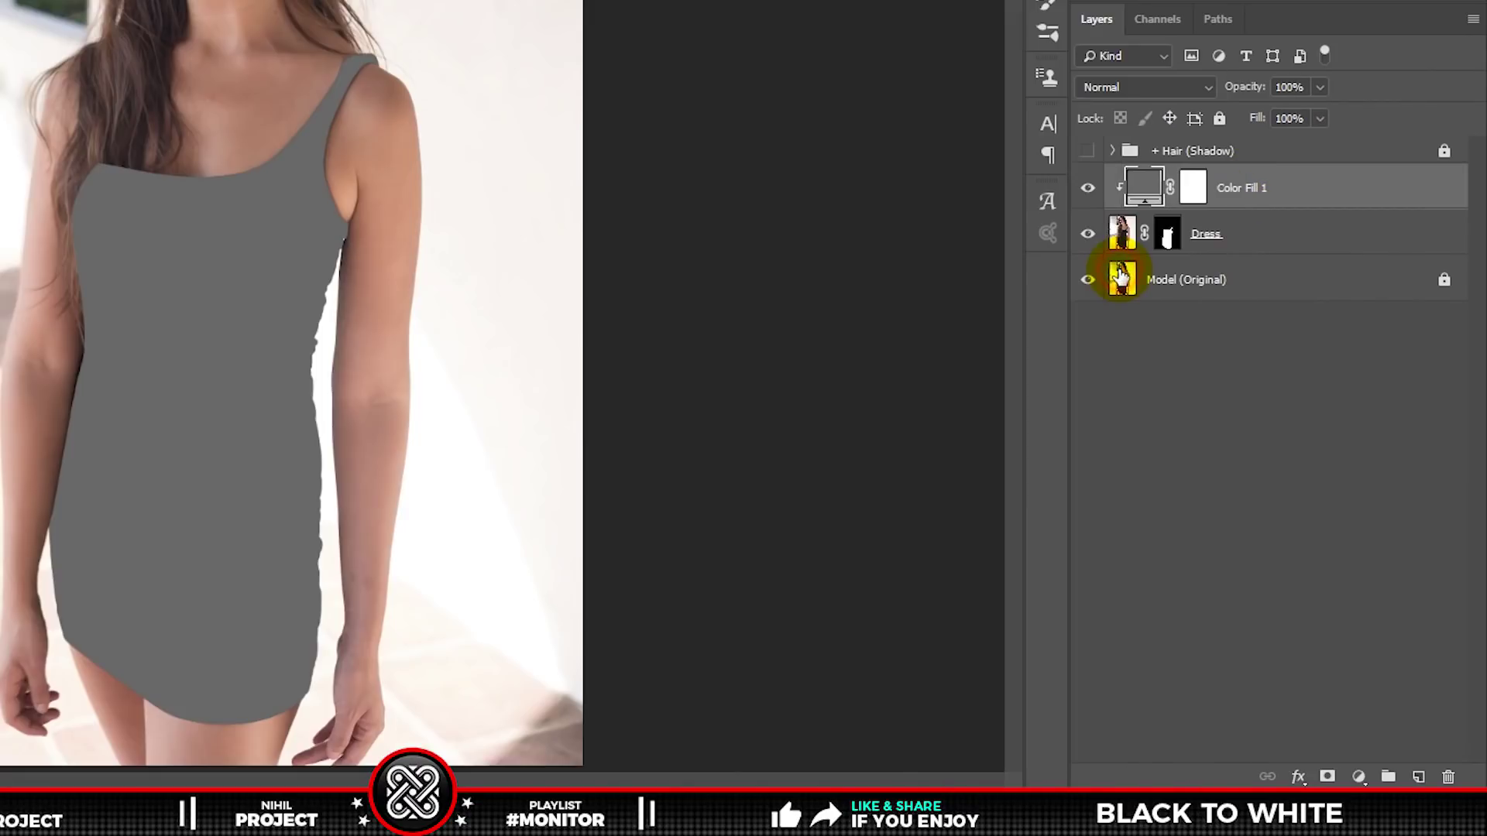
- Set Color Fill 1's blend mode to Divide
click(1178, 88)
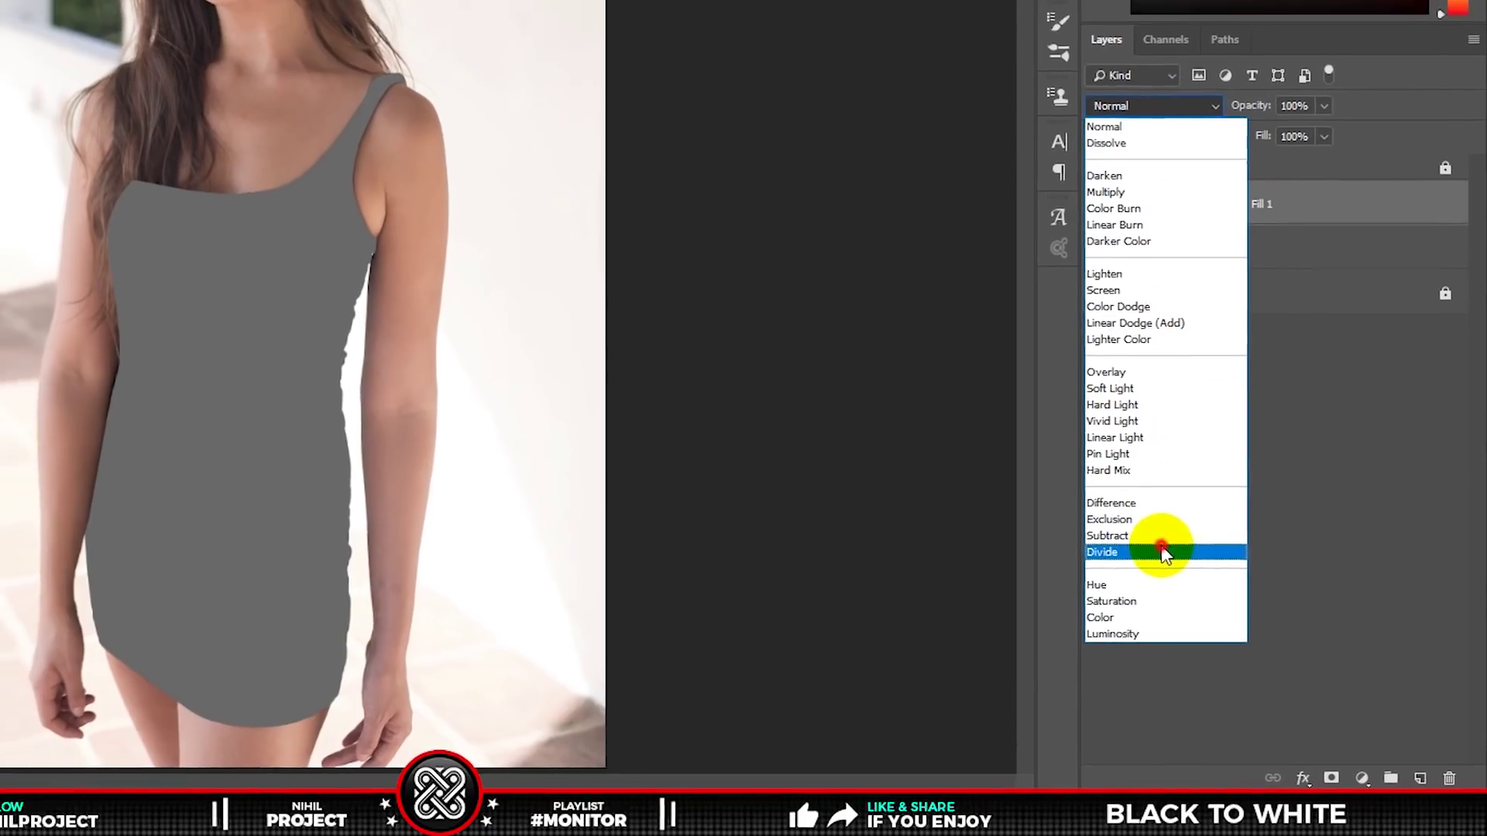
click(1155, 544)
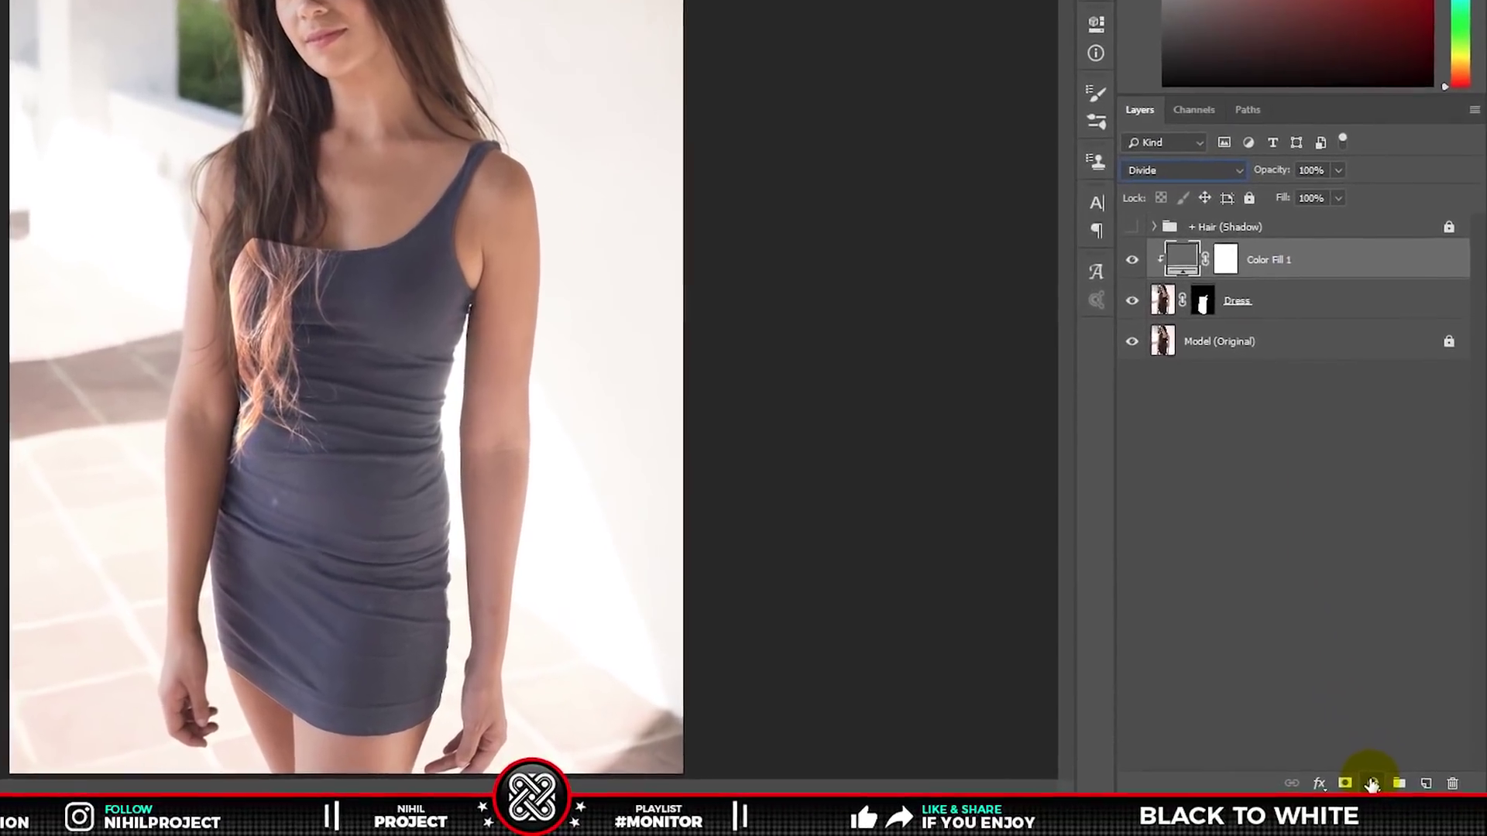
click(1398, 795)
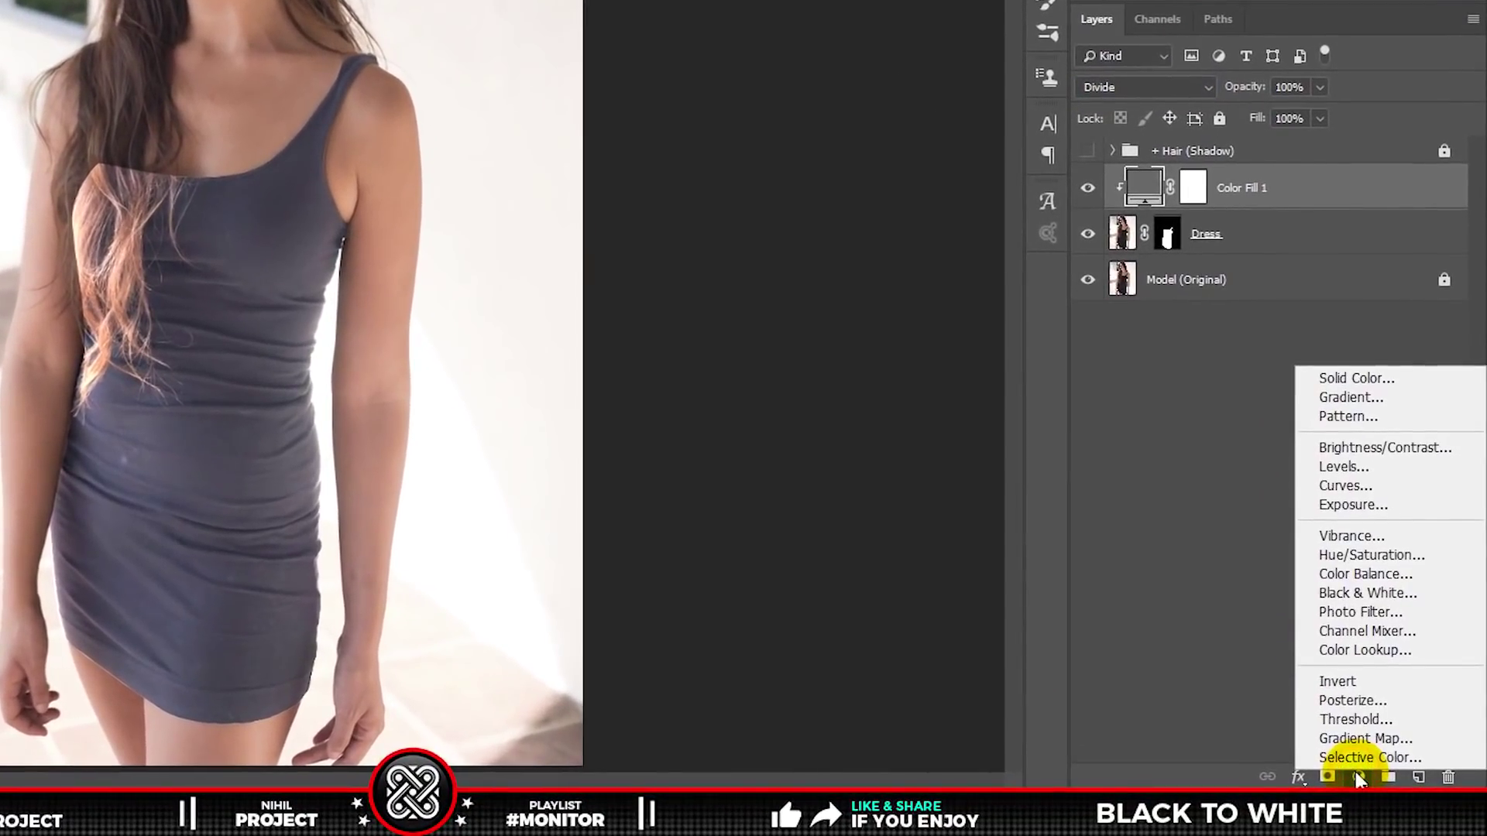
- Add a Levels 1 adjustment clipped to Color Fill 1 and raise its midtones to whiten the dress
click(1368, 468)
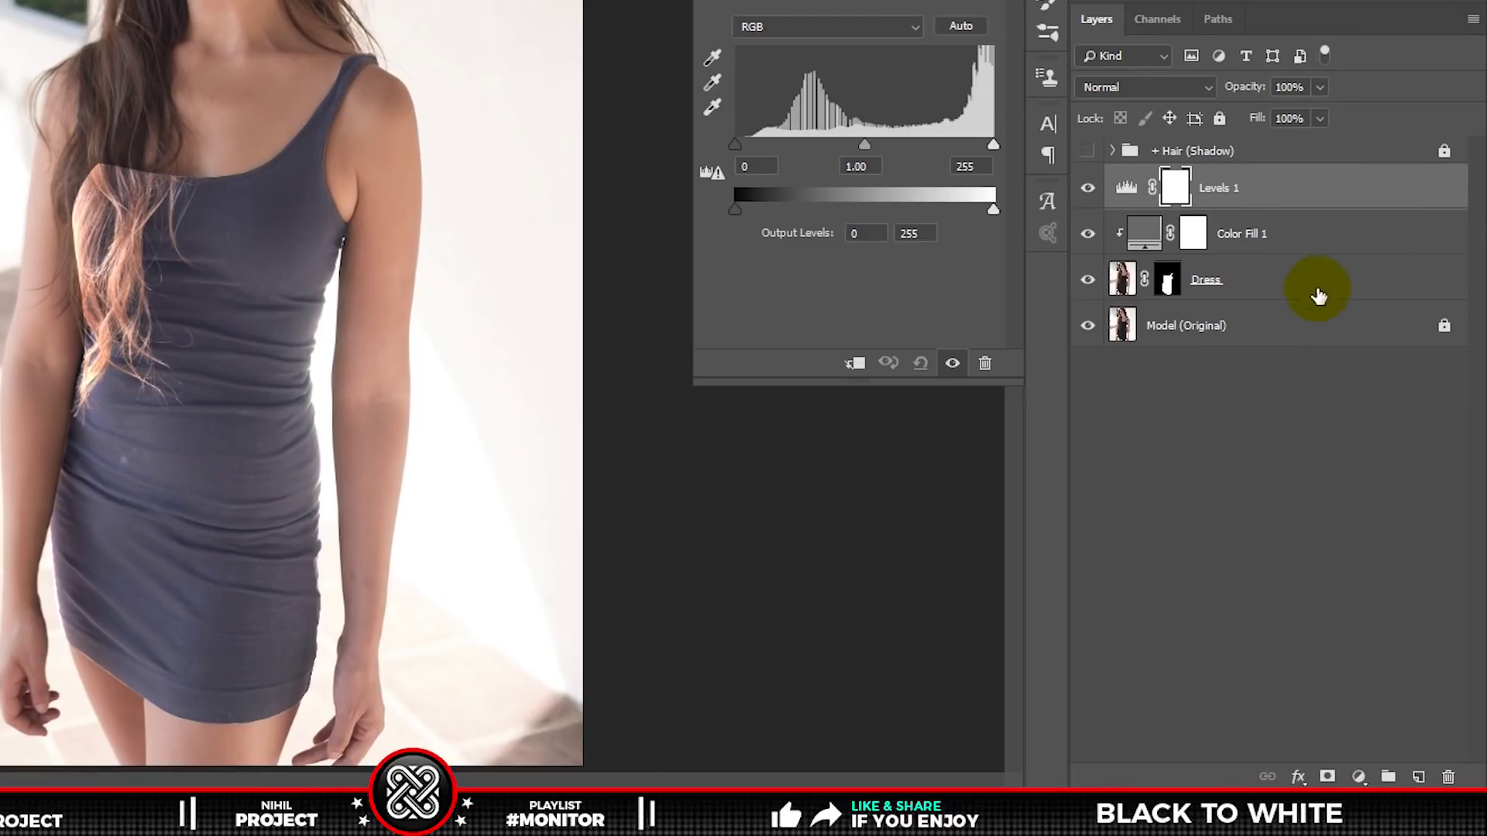
right_click(1246, 187)
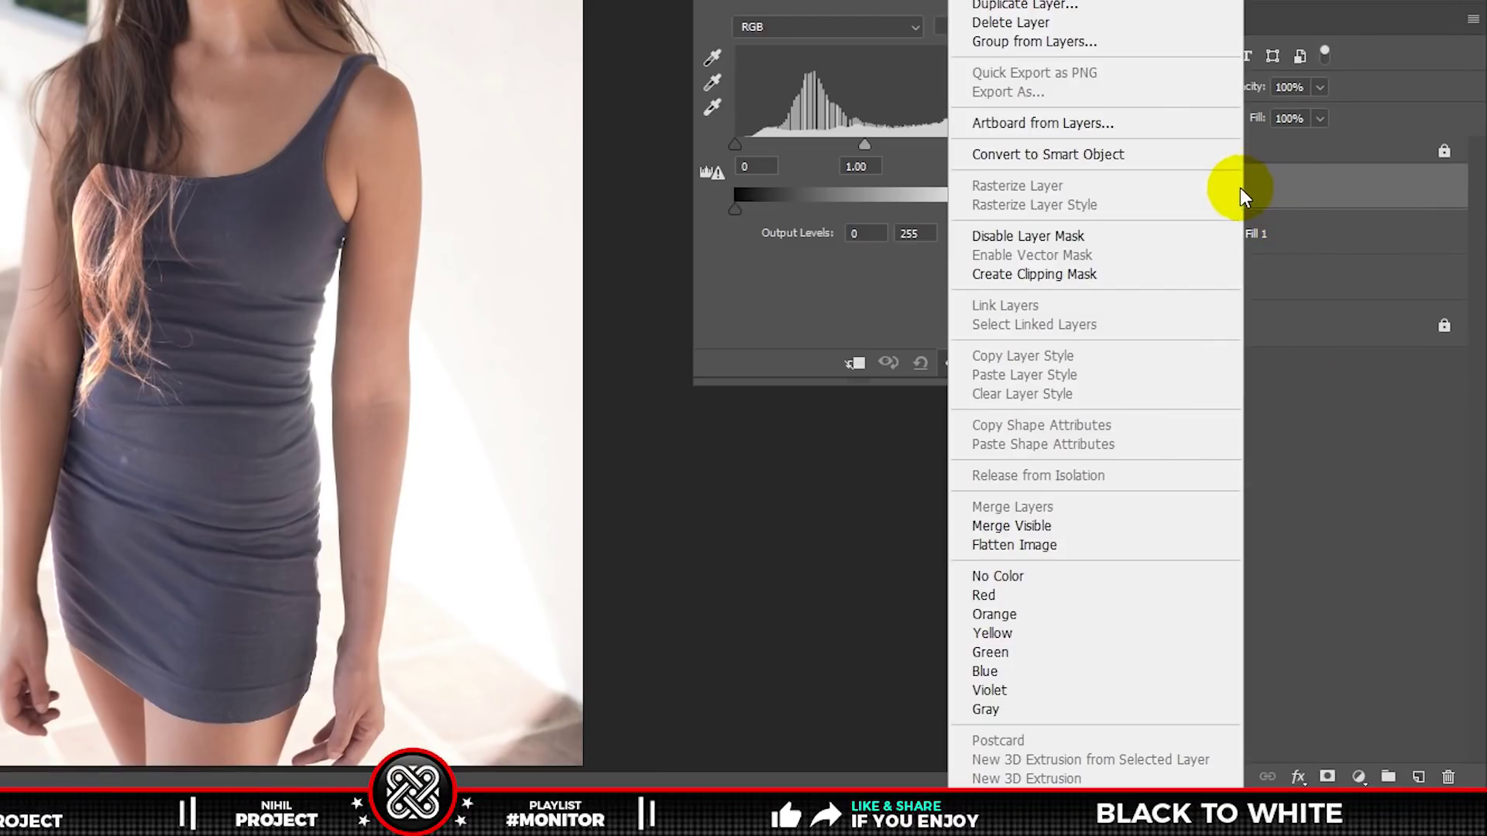
click(1124, 275)
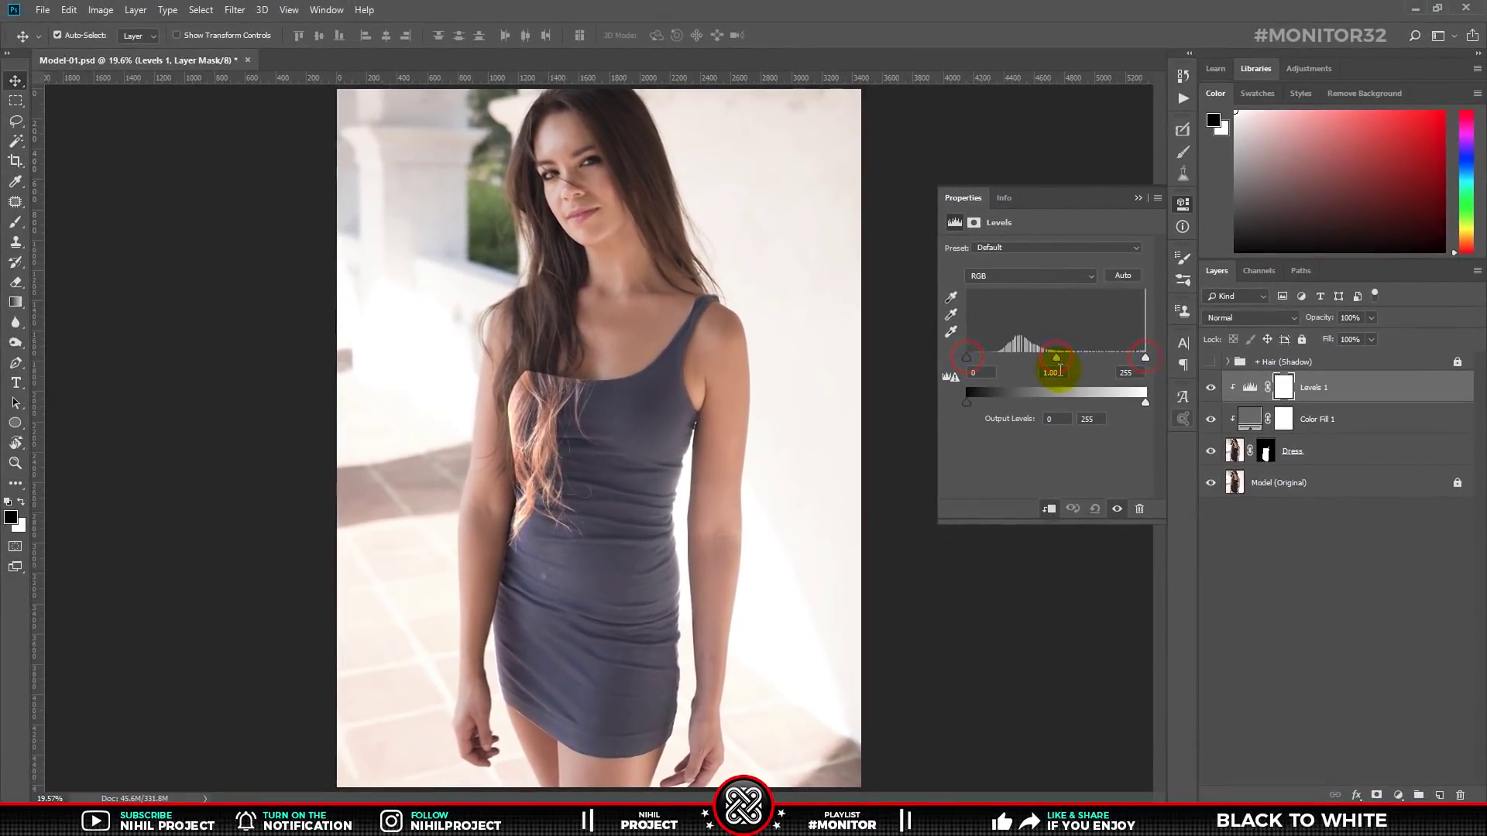
double_click(1050, 373)
text(3.24.8)
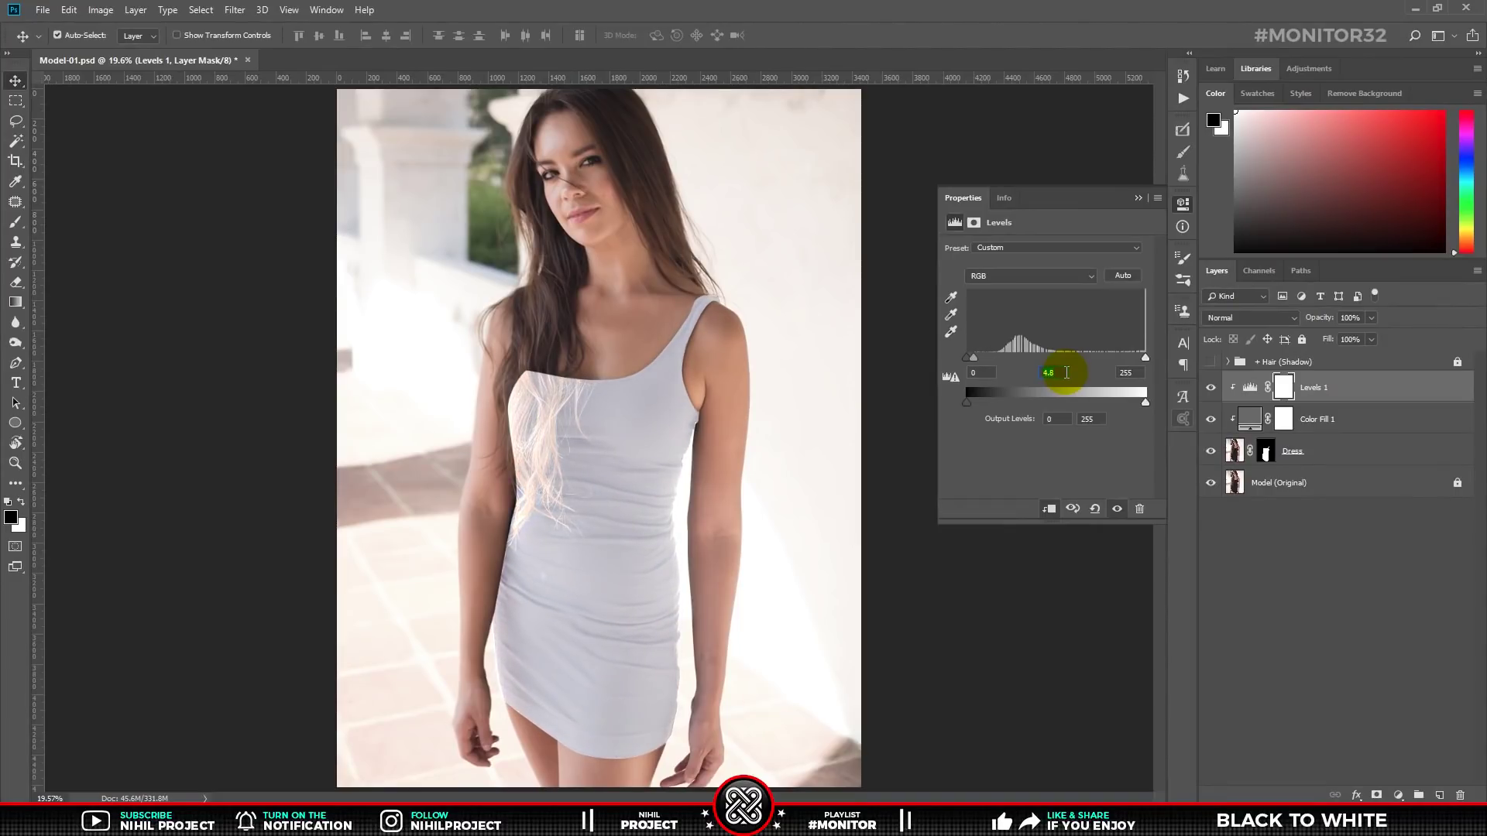
key(Return)
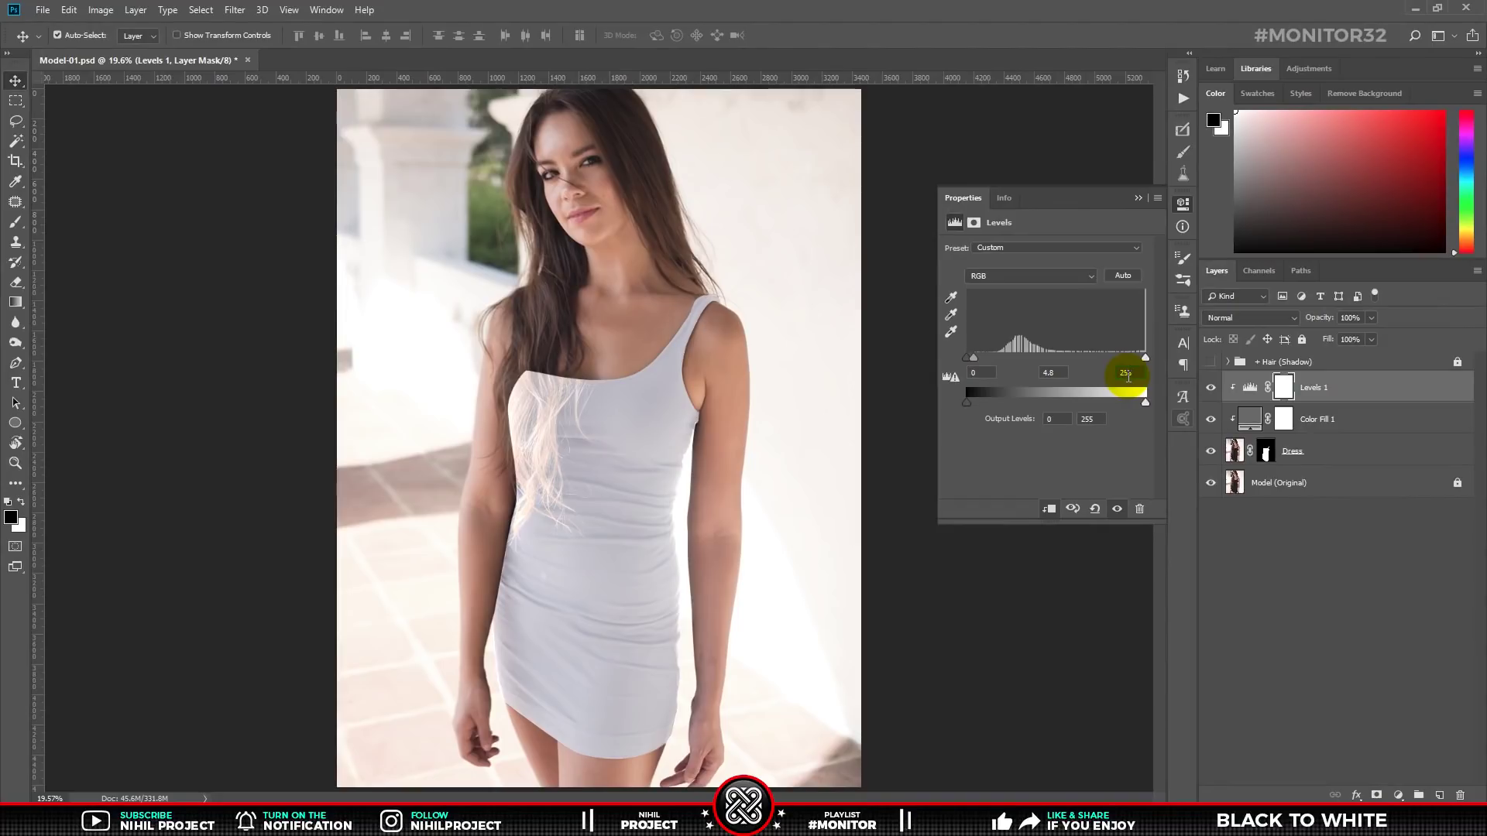
text(35)
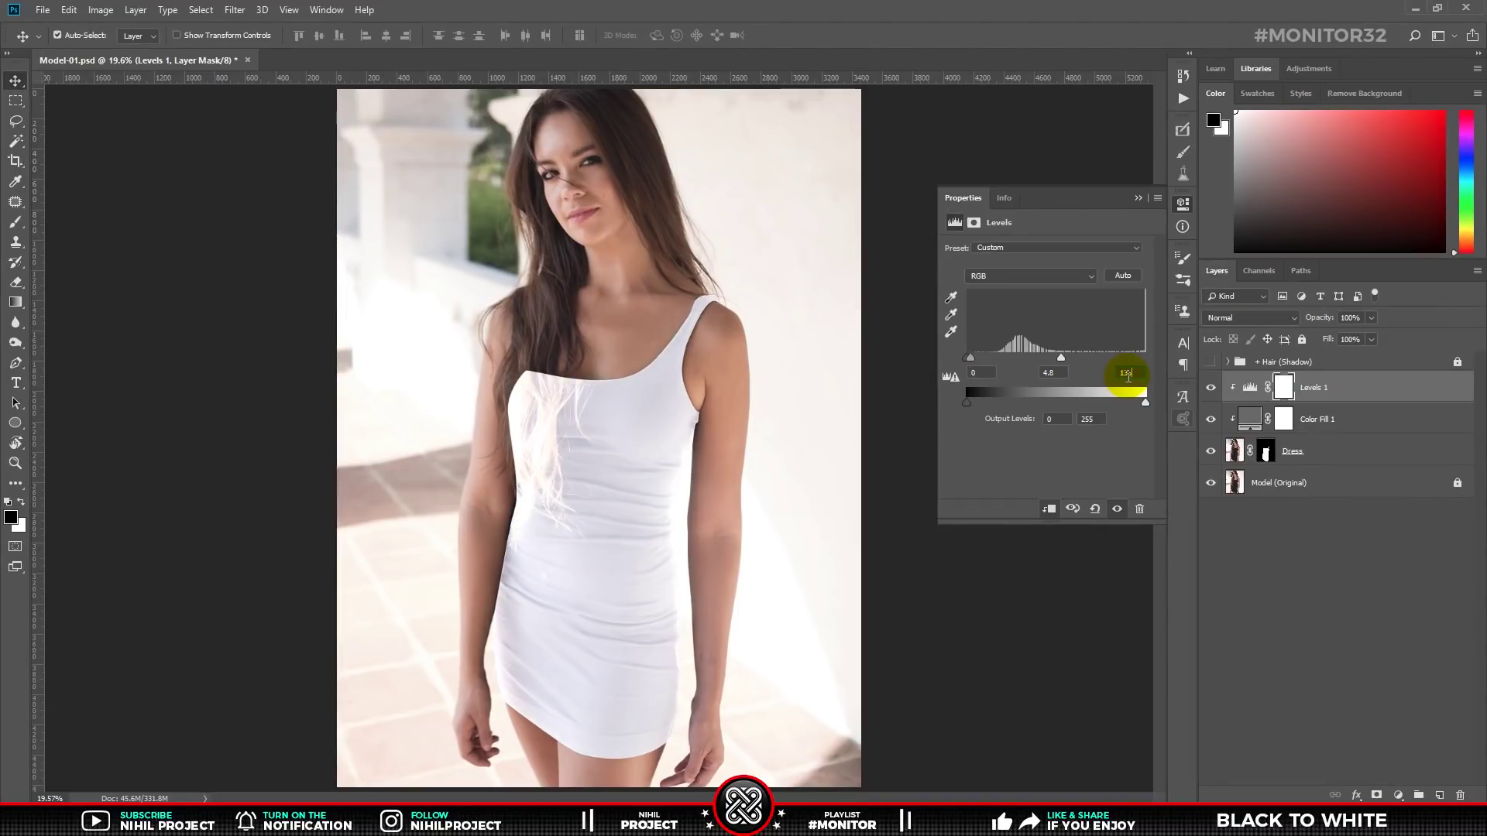
click(1139, 198)
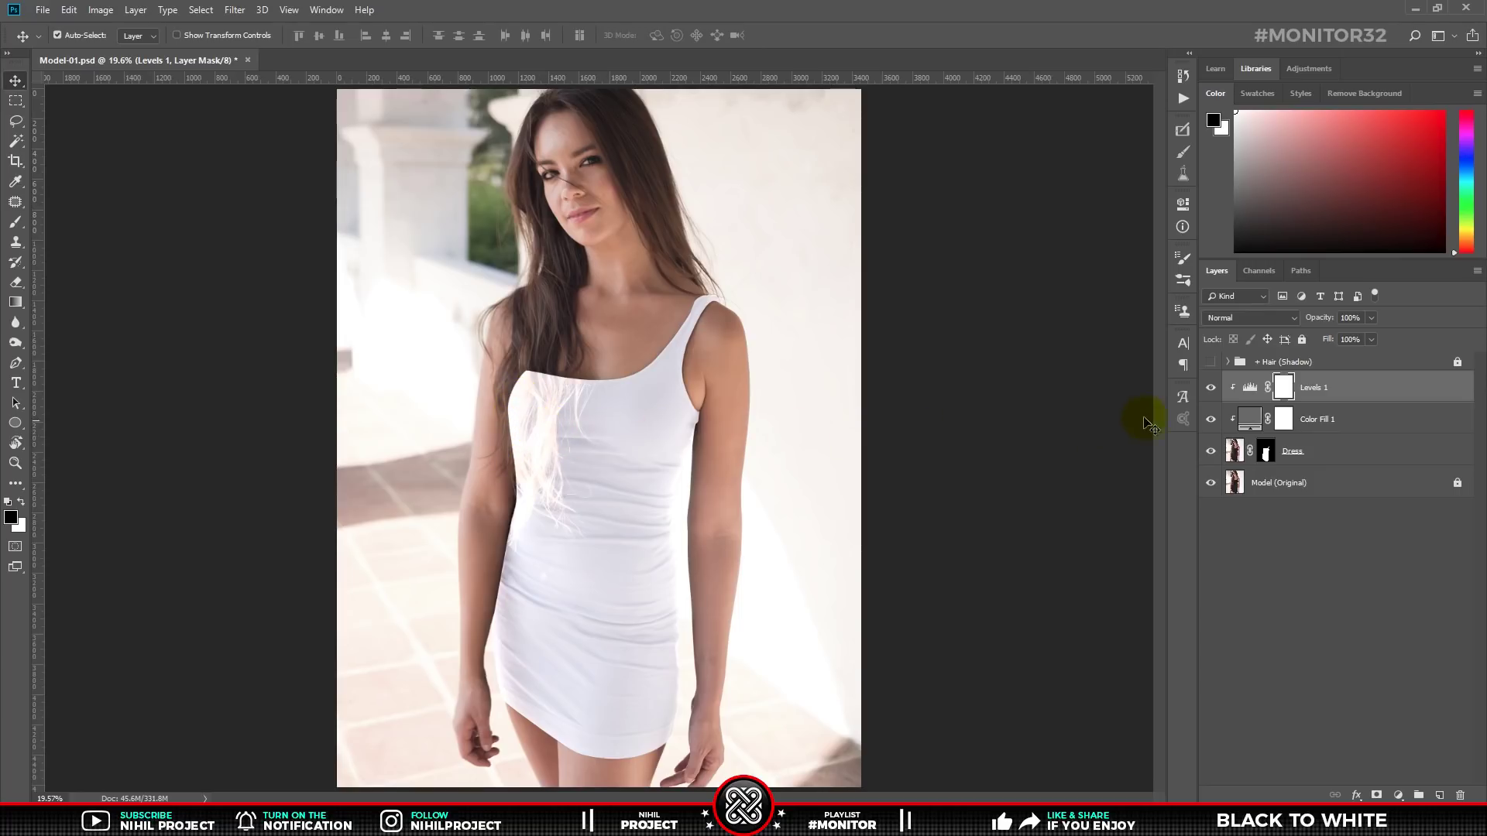
- Turn on the Hair (Shadow) group and briefly compare against the original photo alone
click(1211, 364)
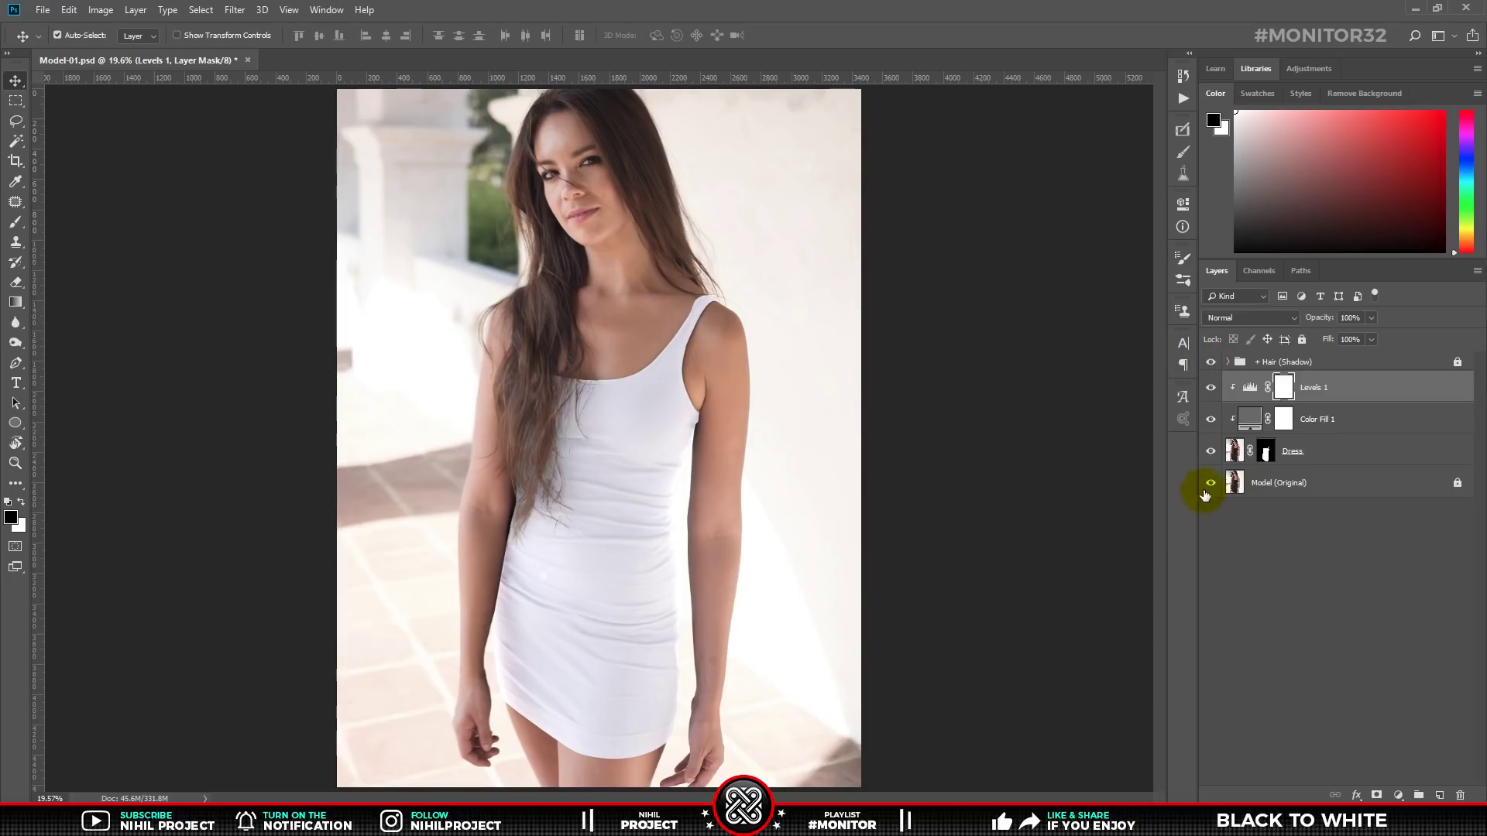
alt+click(1211, 484)
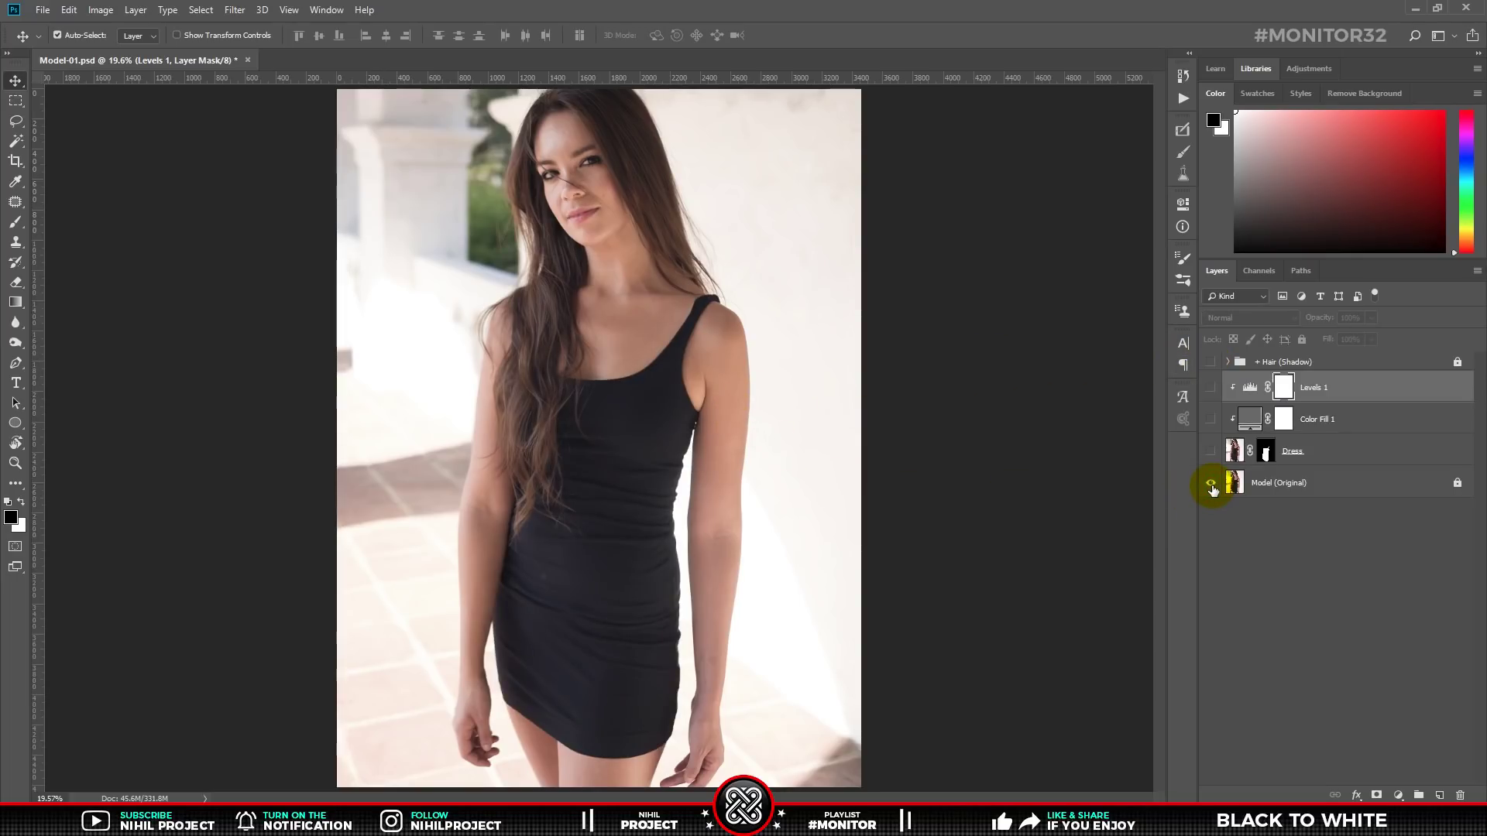
alt+click(1212, 484)
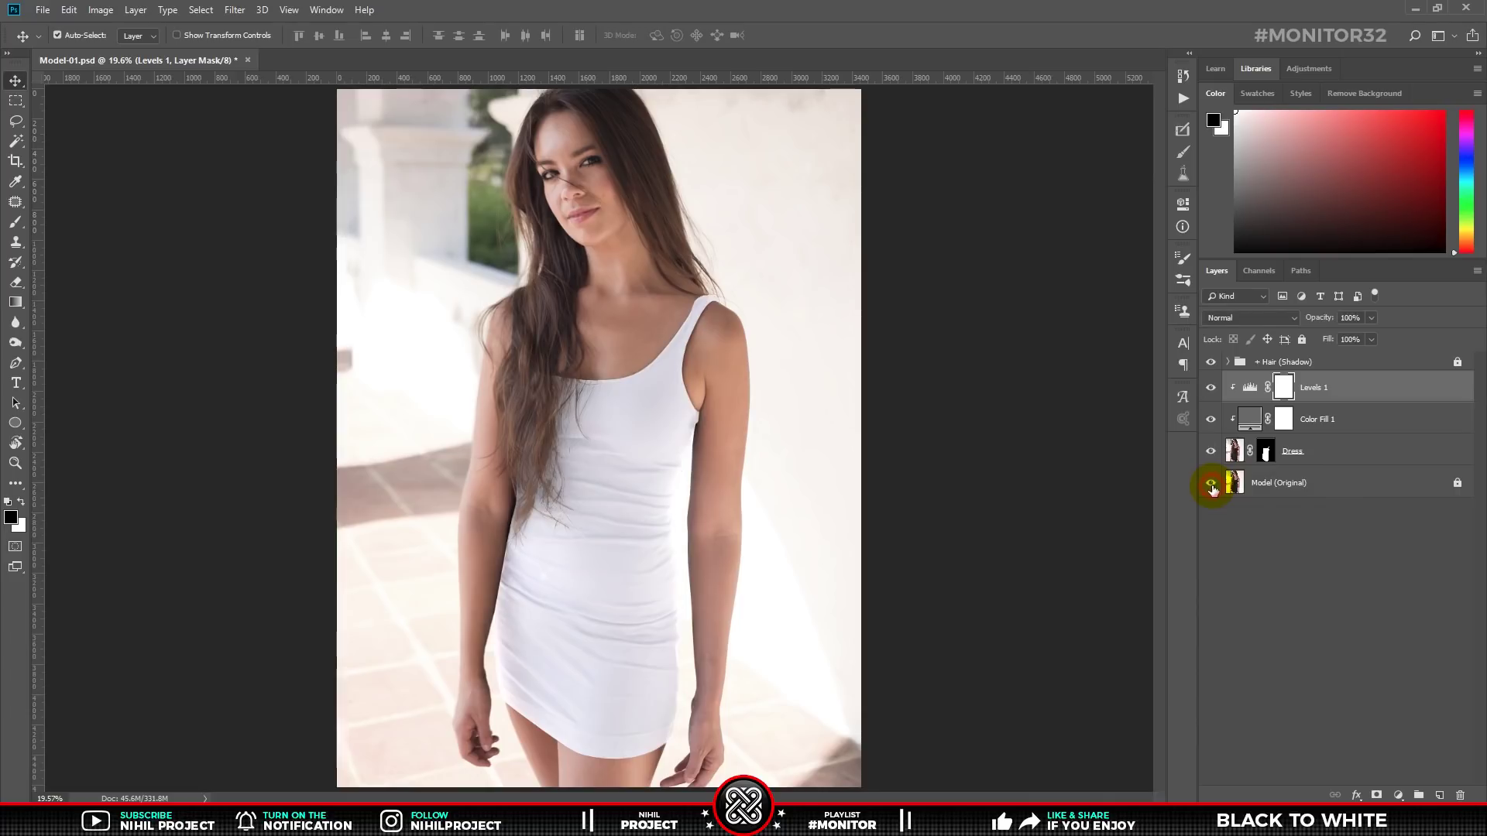
- Group Levels 1, Color Fill 1 and Dress into a group named 'Change the color'
shift+click(1347, 455)
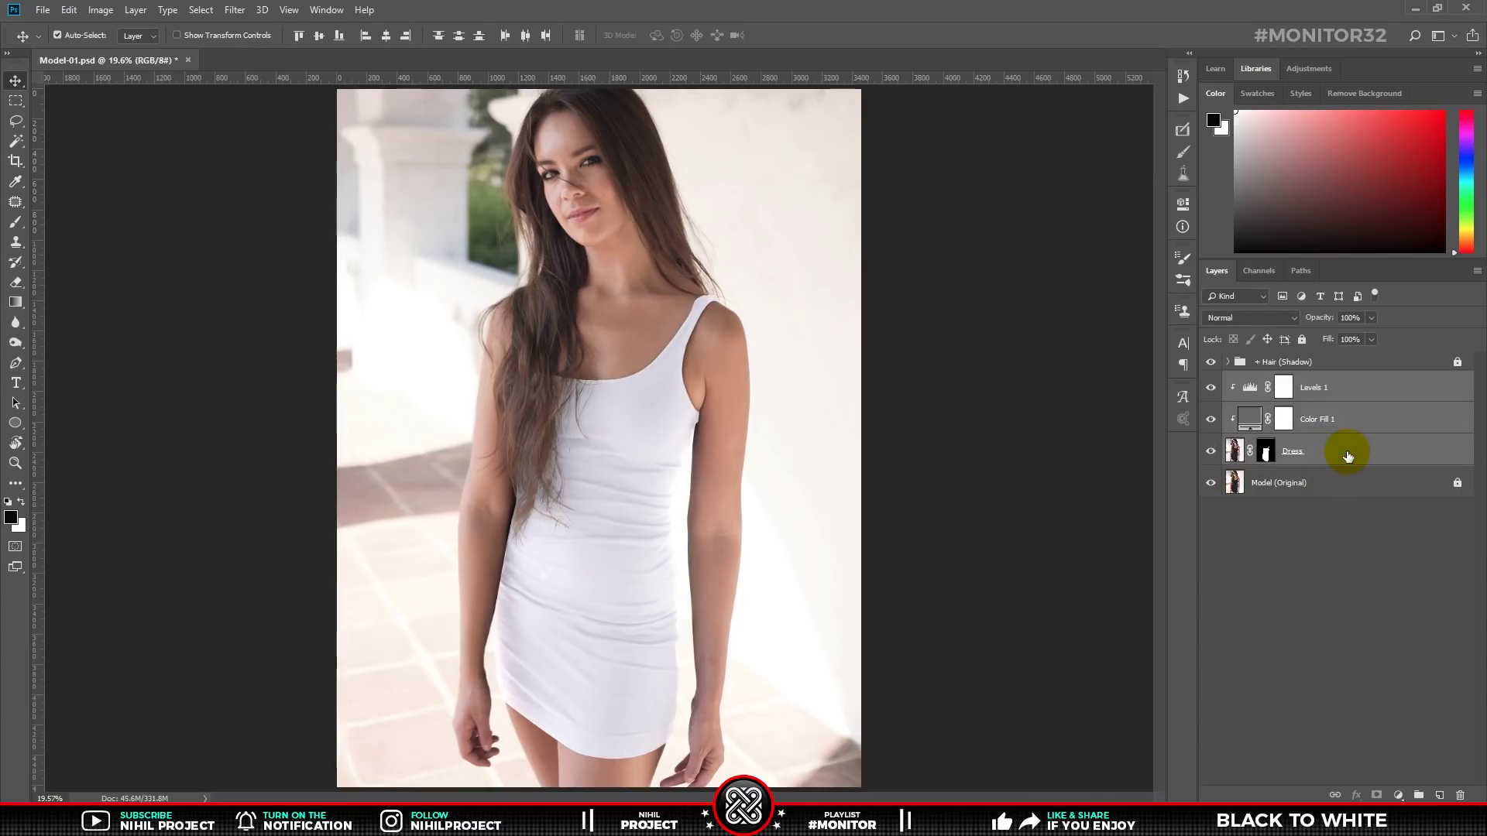
key(ctrl+g)
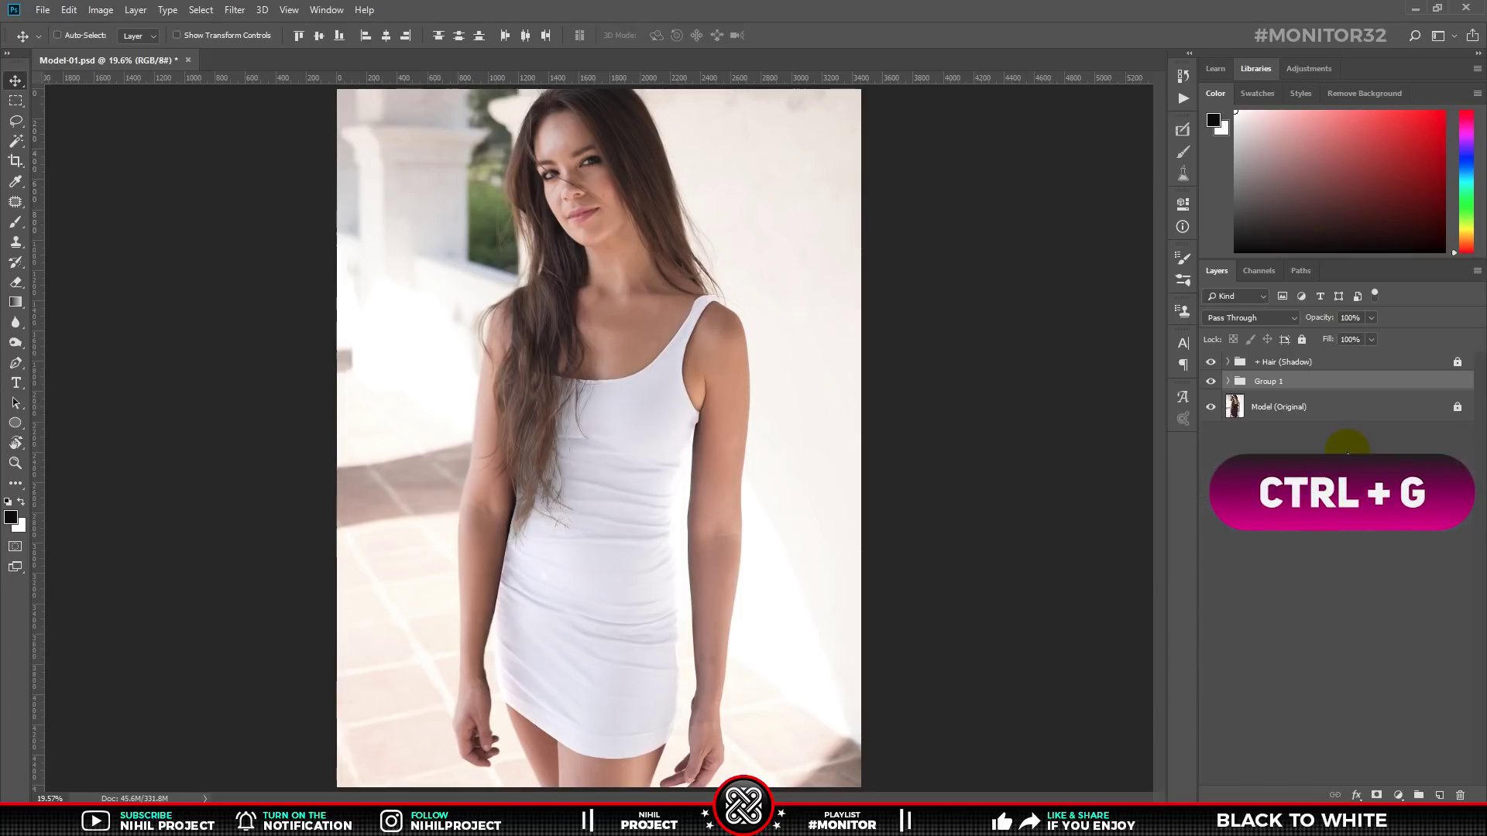
double_click(1267, 382)
text(Change the)
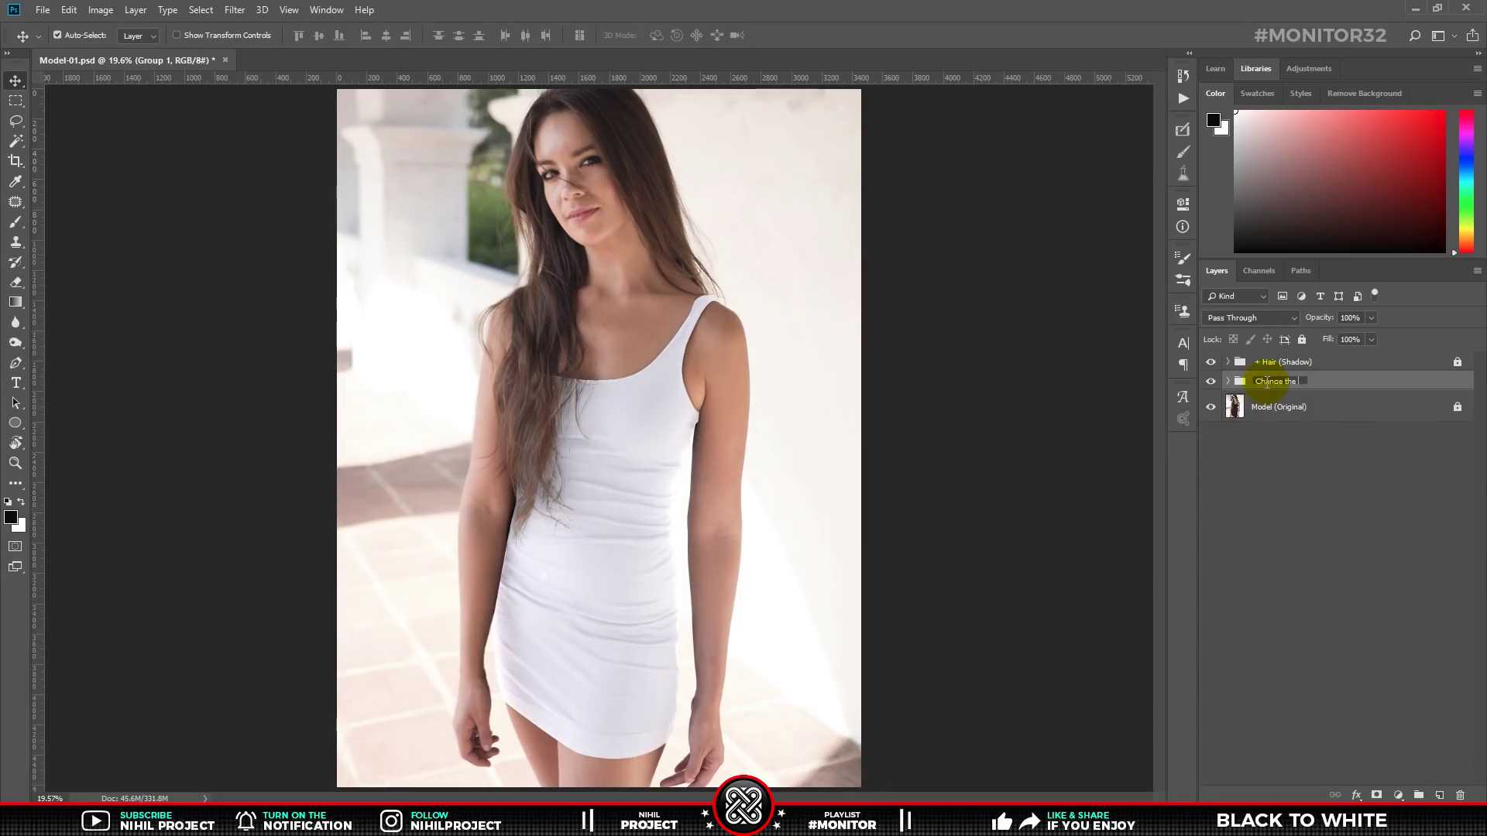
text( color)
key(Return)
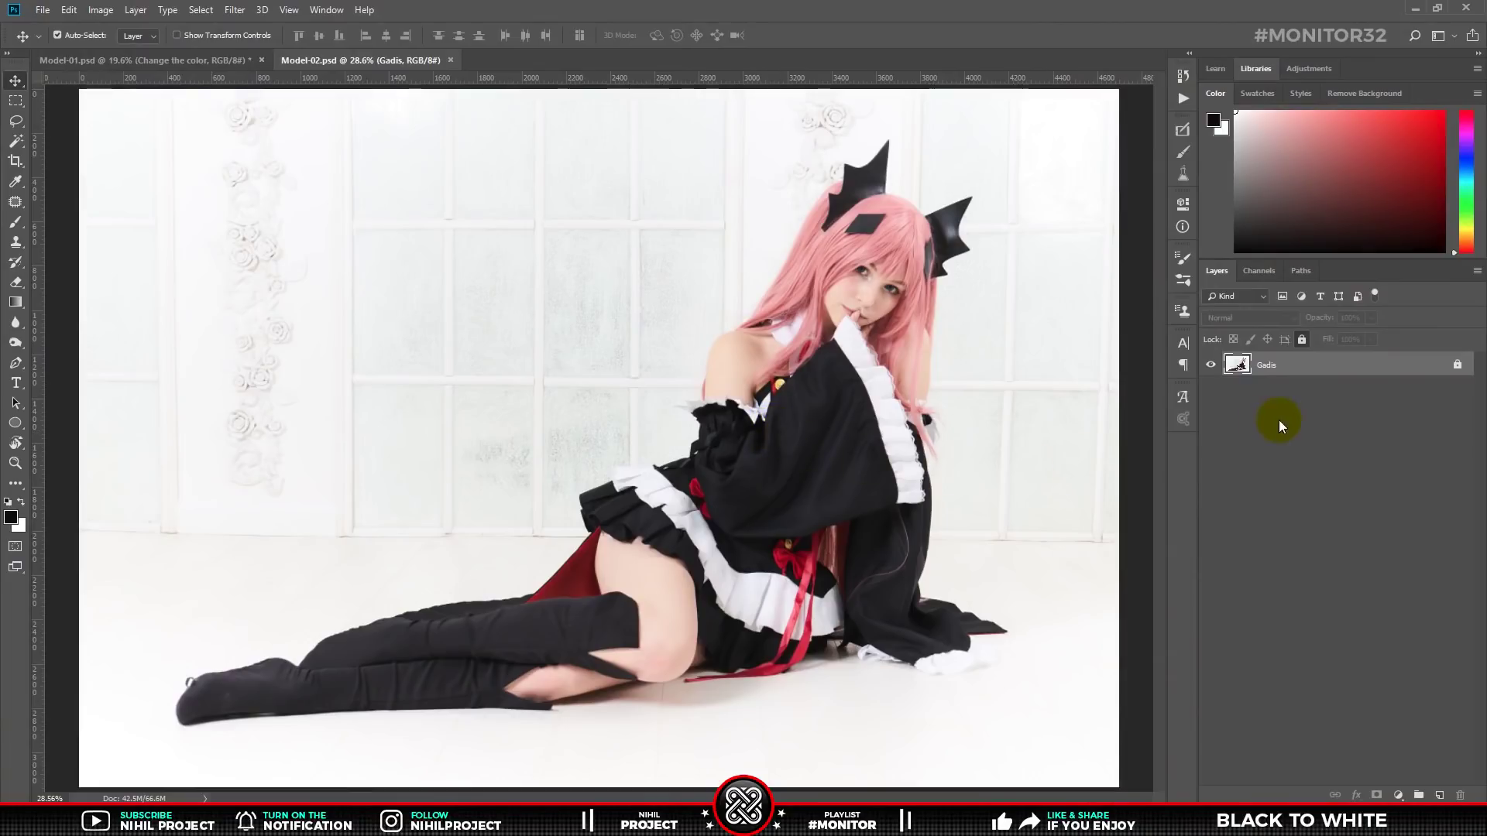
- Duplicate the Gadis layer in Model-02.psd to create Gadis copy
key(ctrl+j)
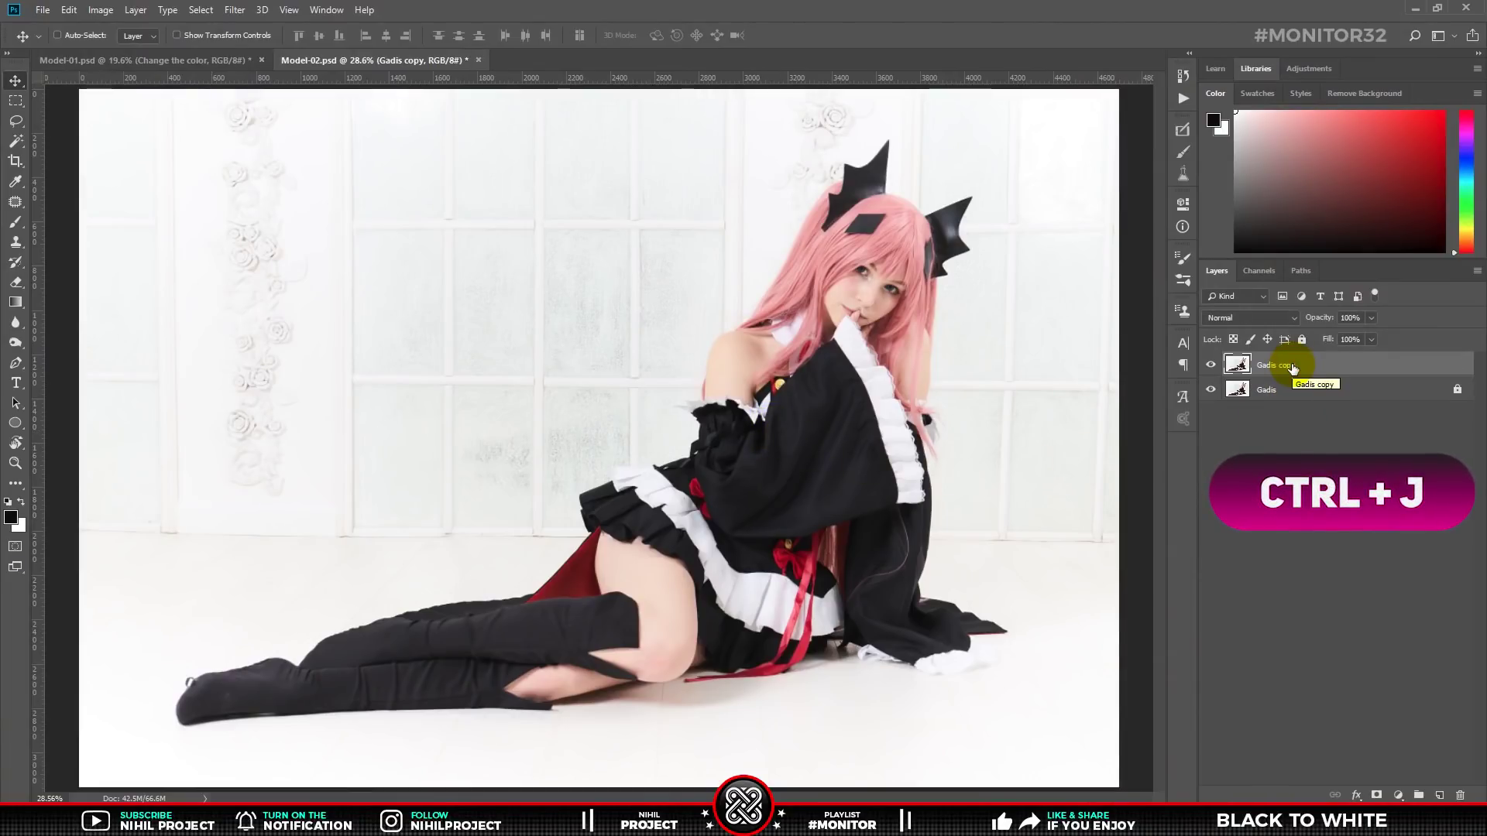
- Rename the duplicated layer to Costume
double_click(1290, 366)
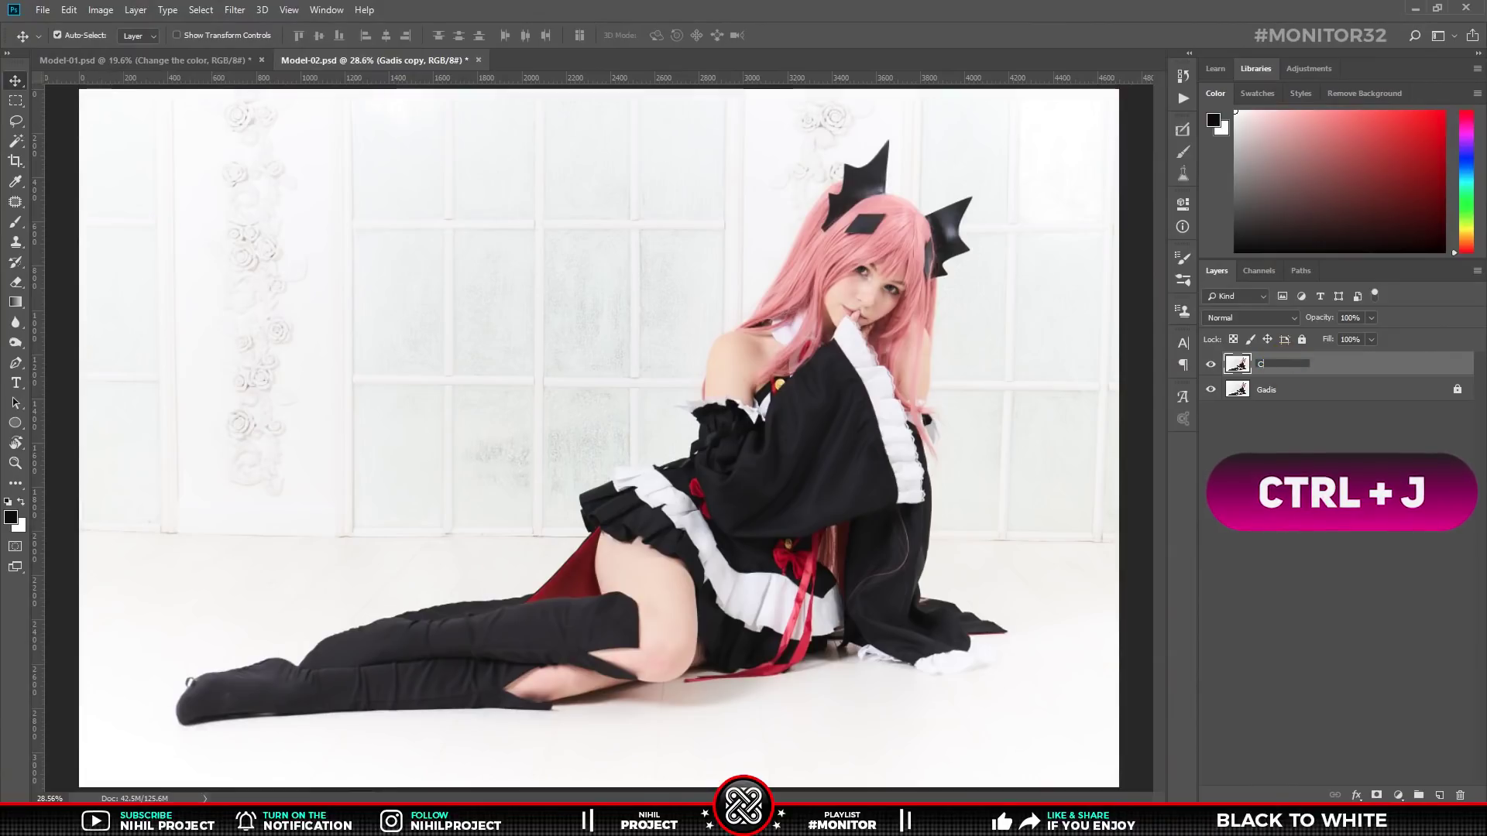
text(Costume)
key(Return)
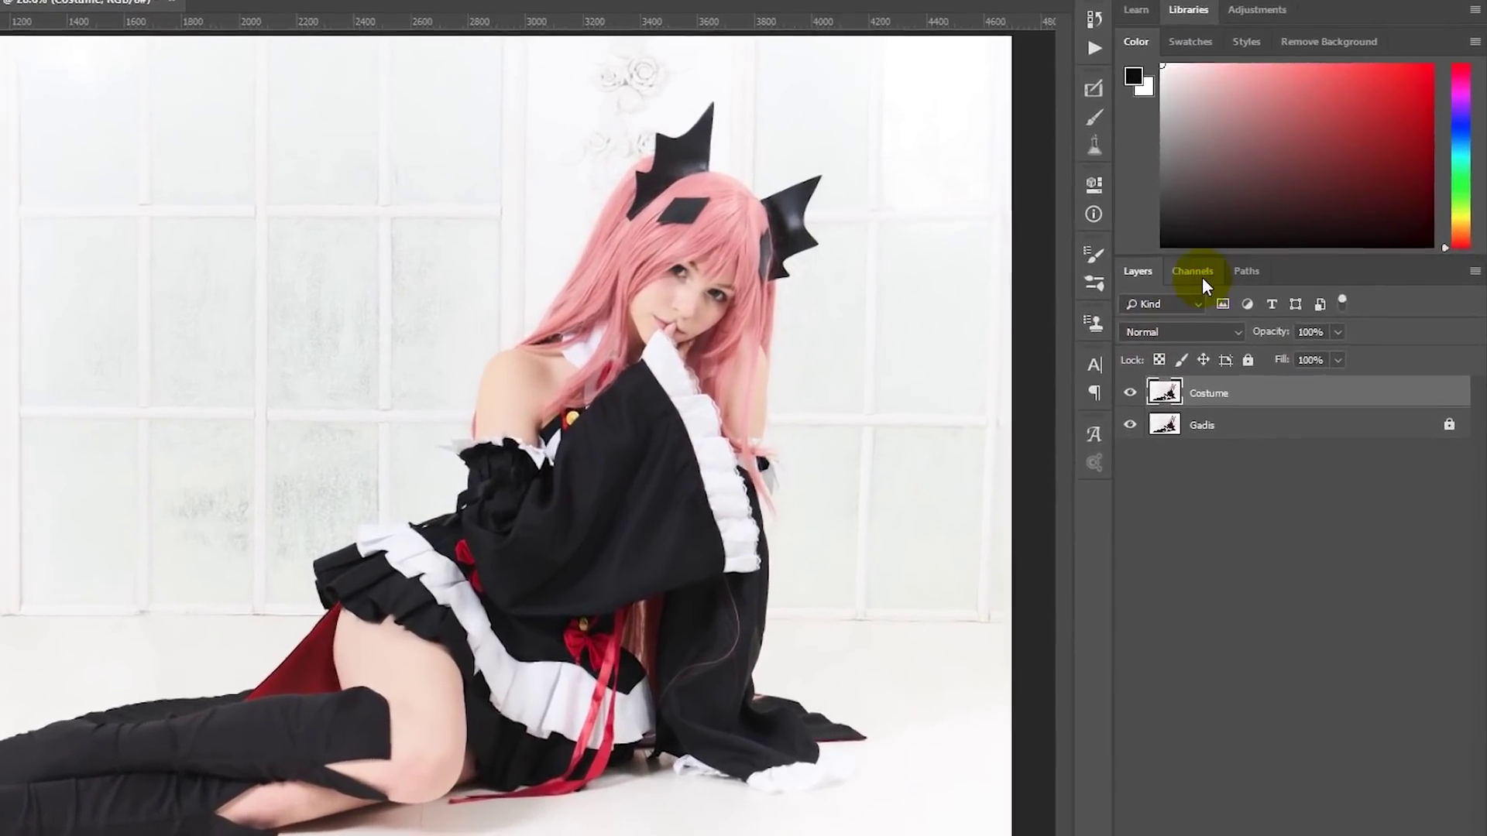
- Mask the Costume layer using the Costume (Selection) channel and check the result
click(1201, 277)
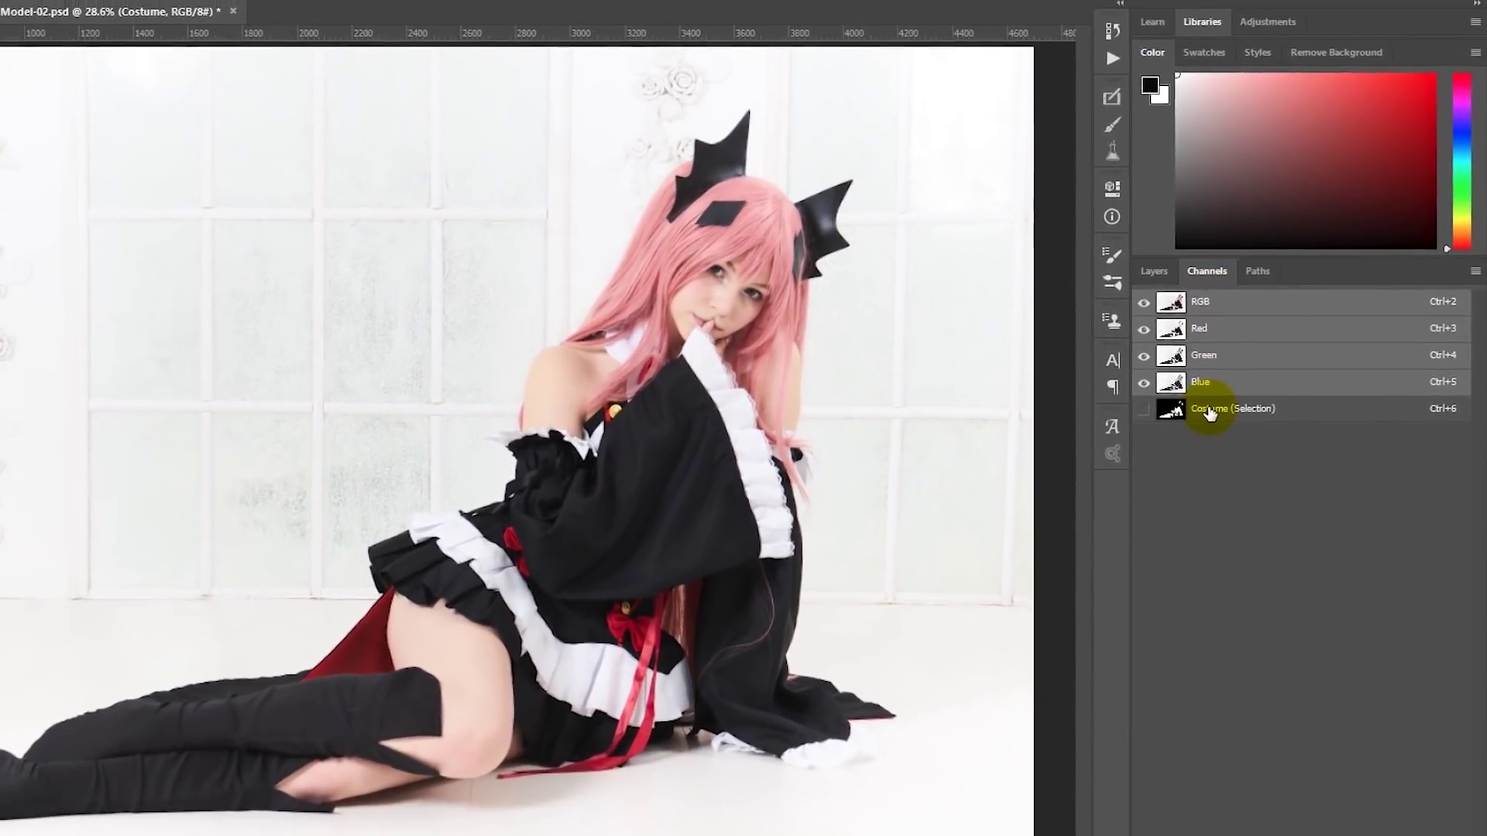
click(1158, 436)
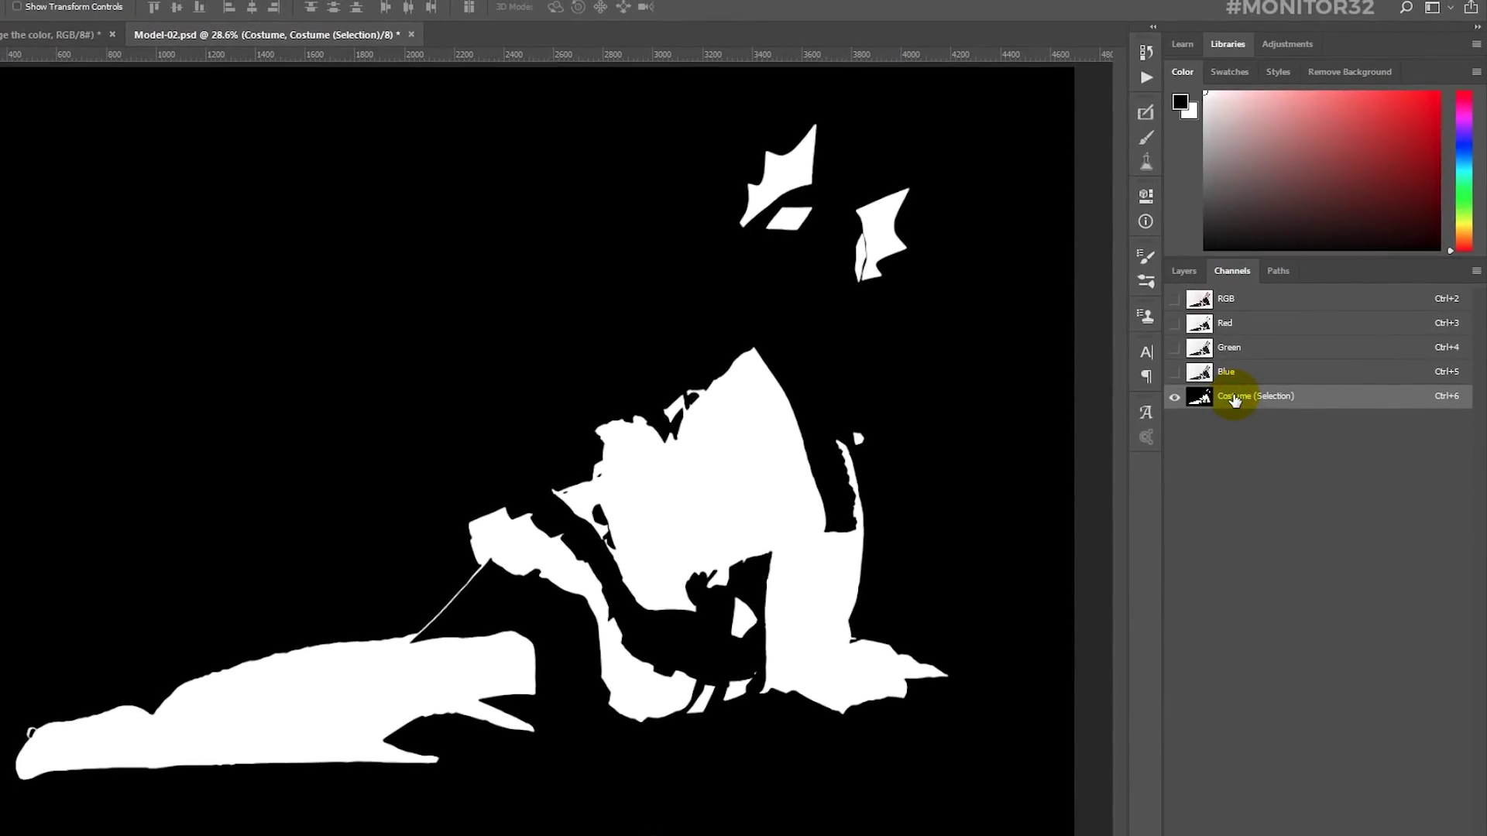
ctrl+click(1200, 397)
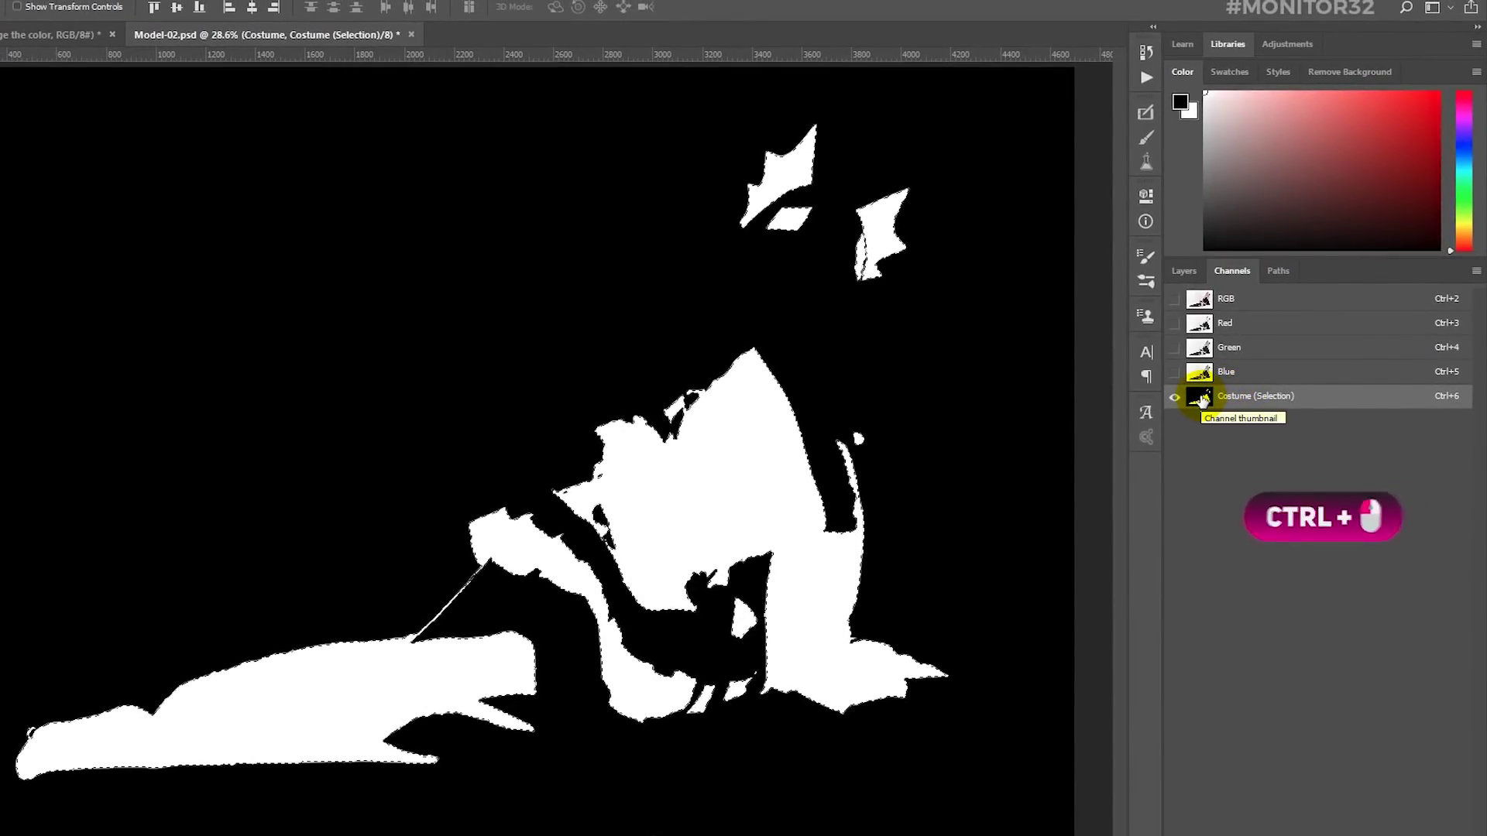
click(1224, 302)
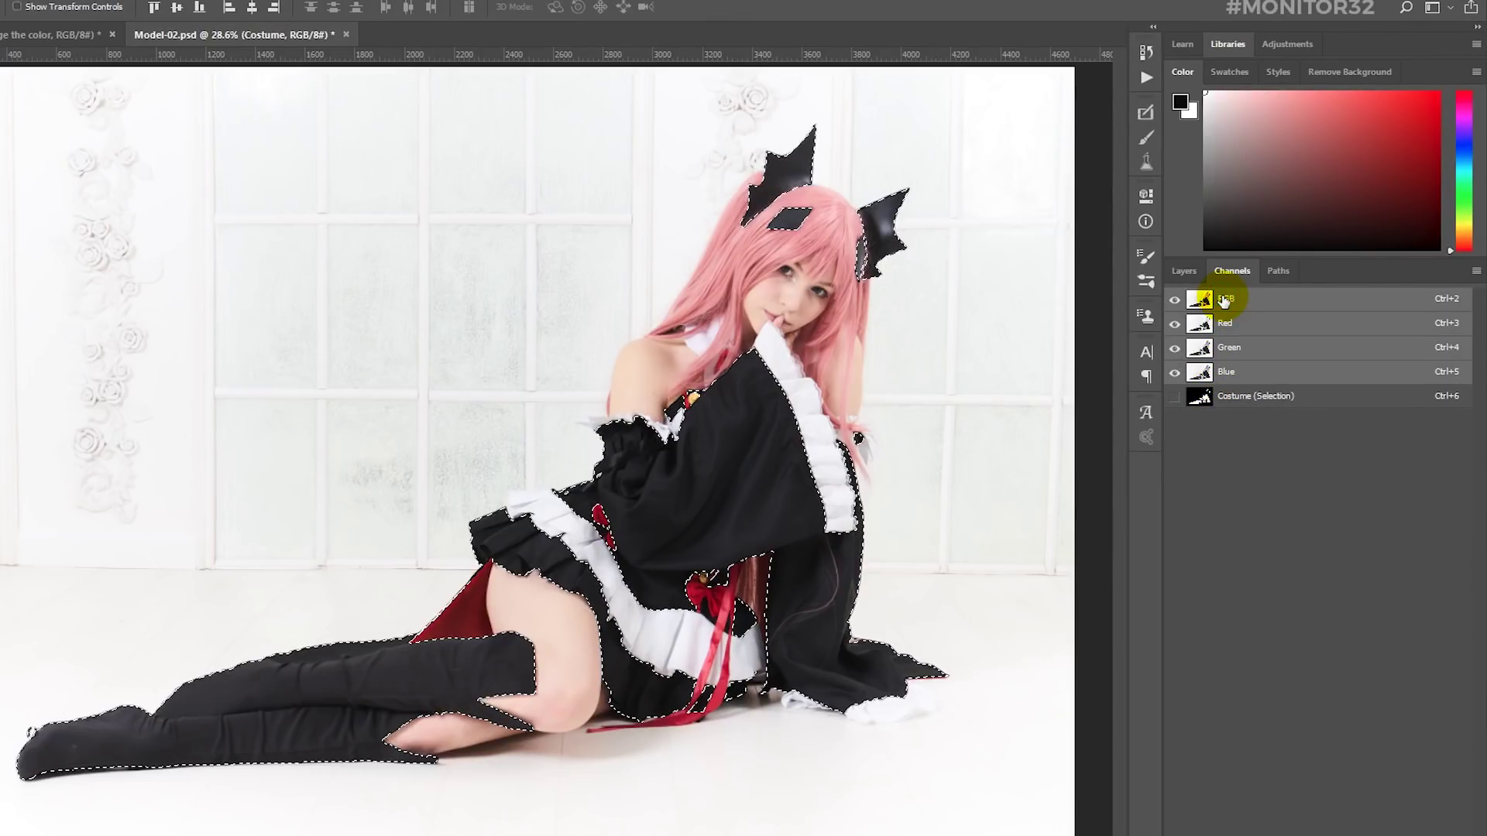
click(1183, 271)
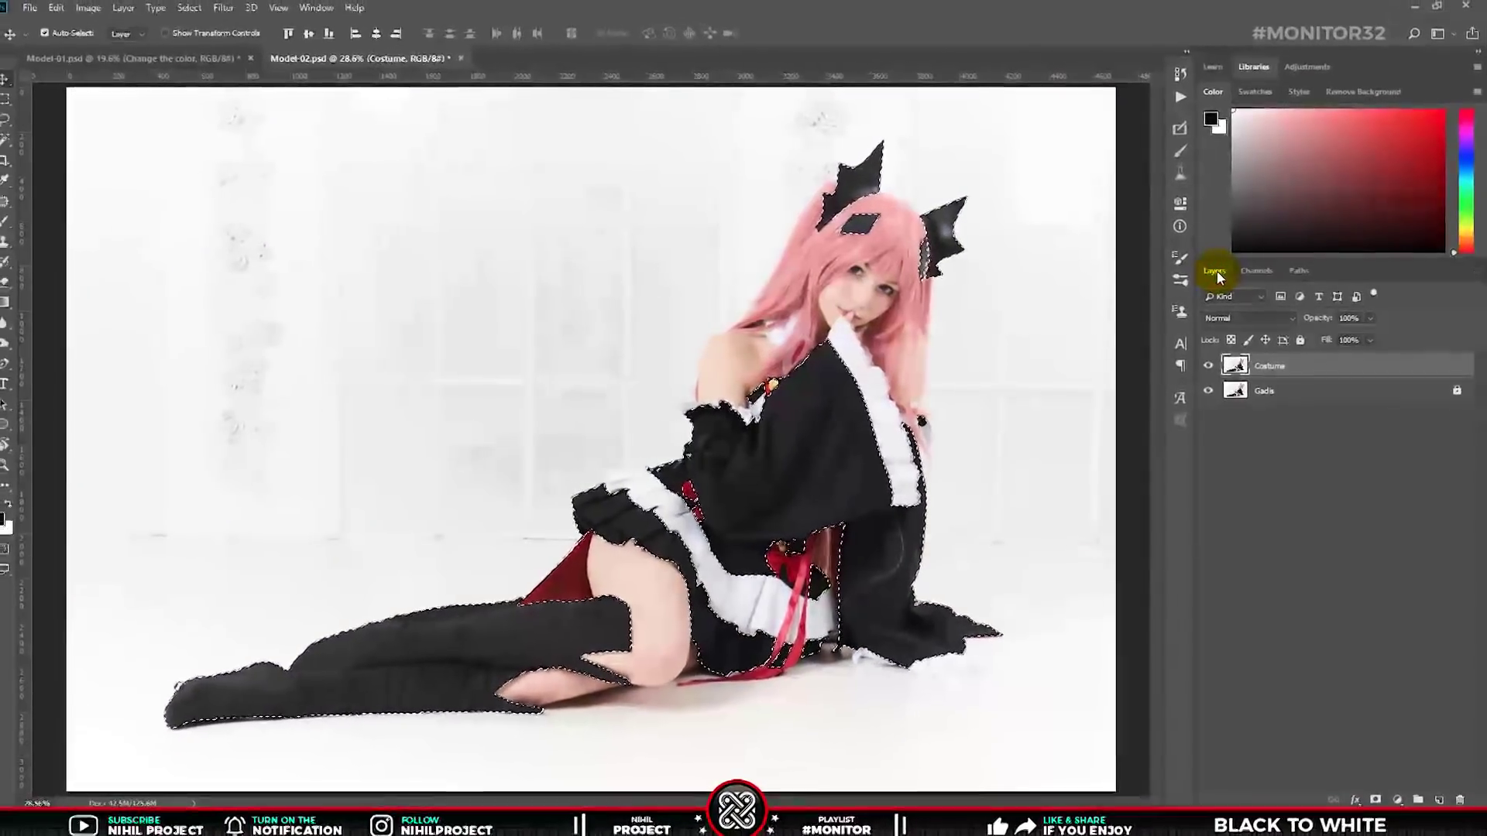
click(1377, 795)
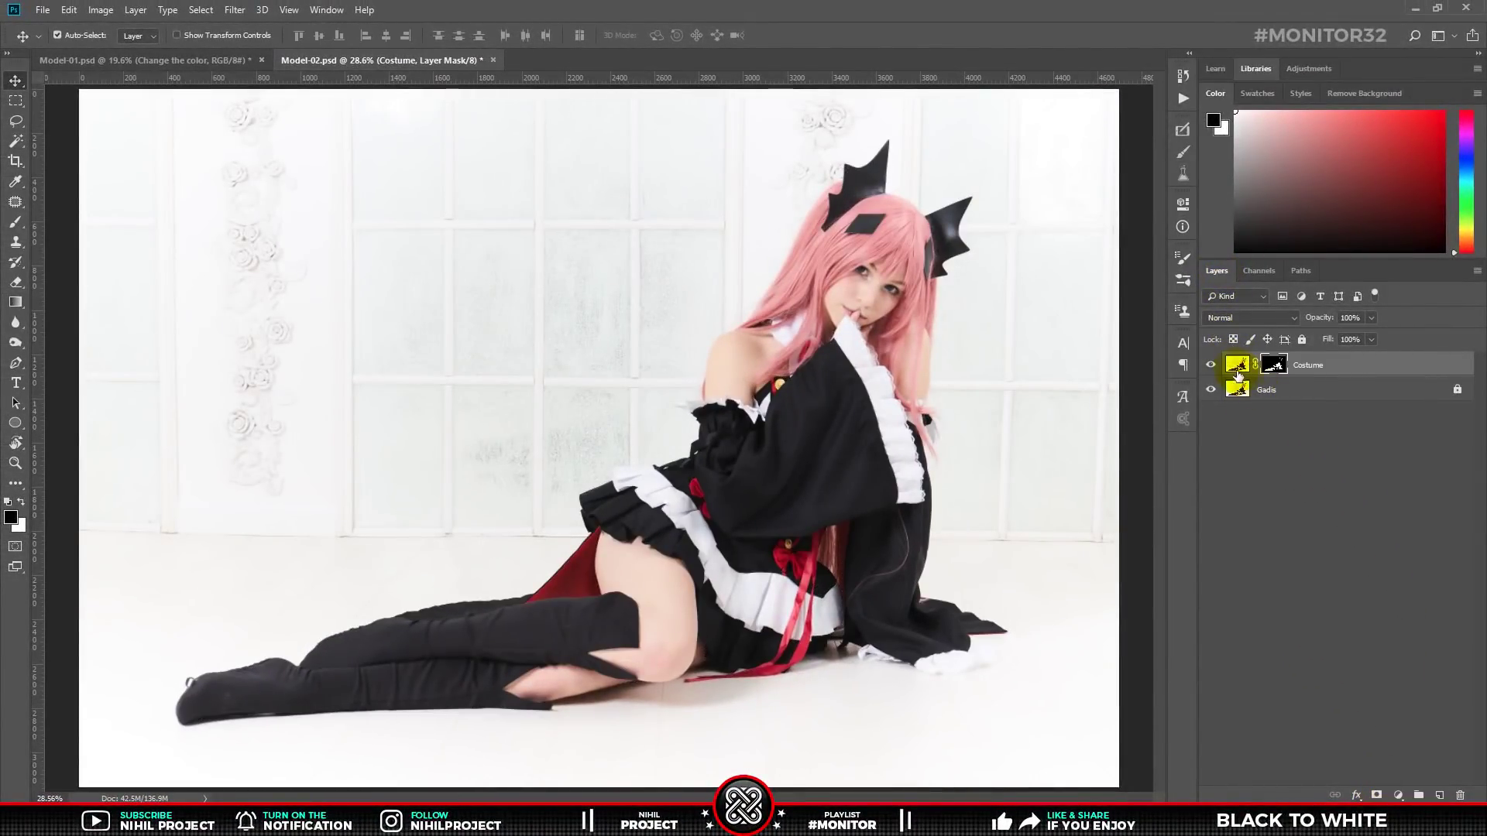
alt+click(1212, 366)
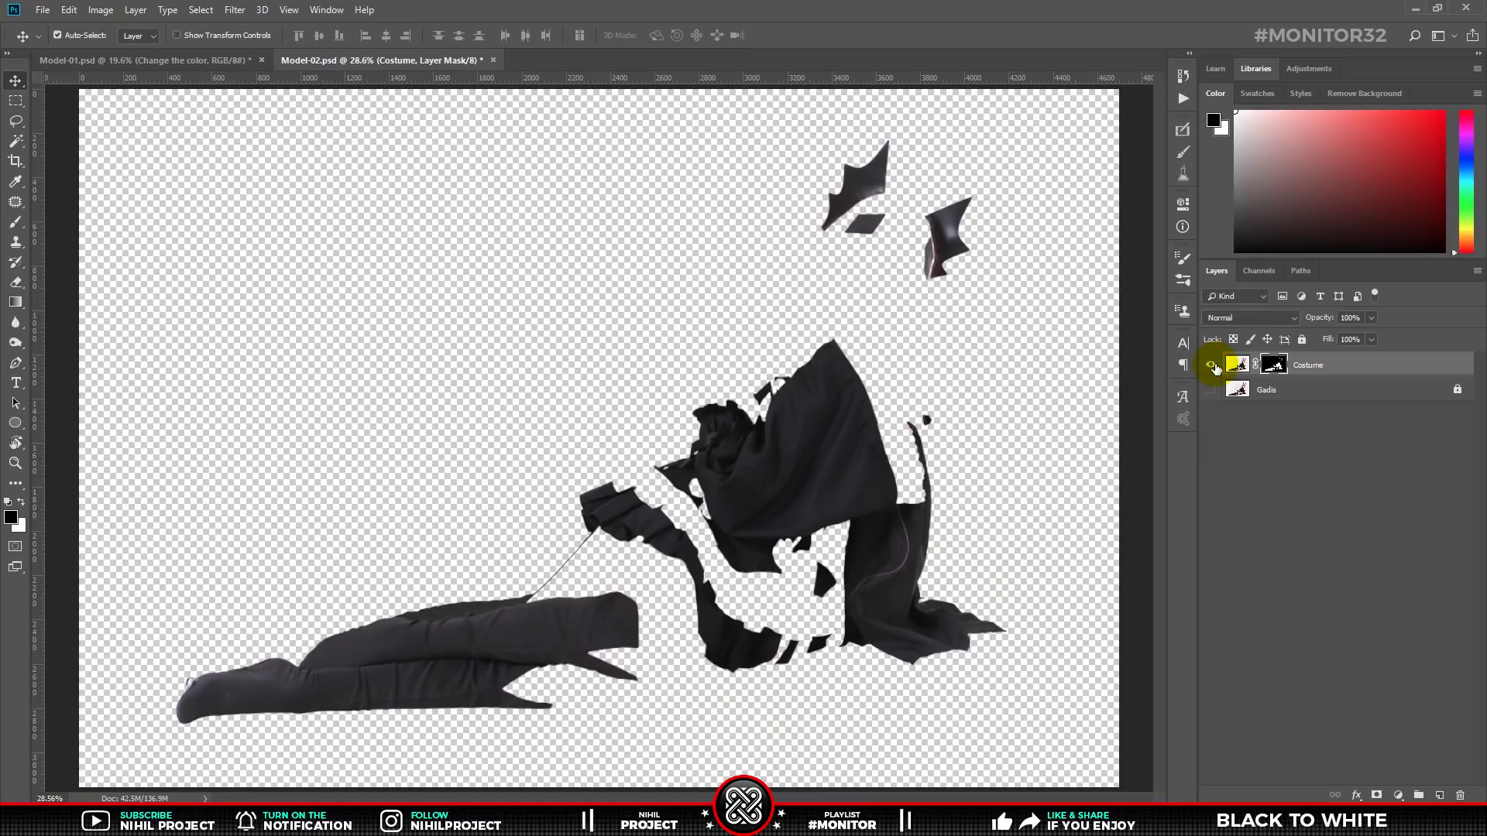
alt+click(1212, 366)
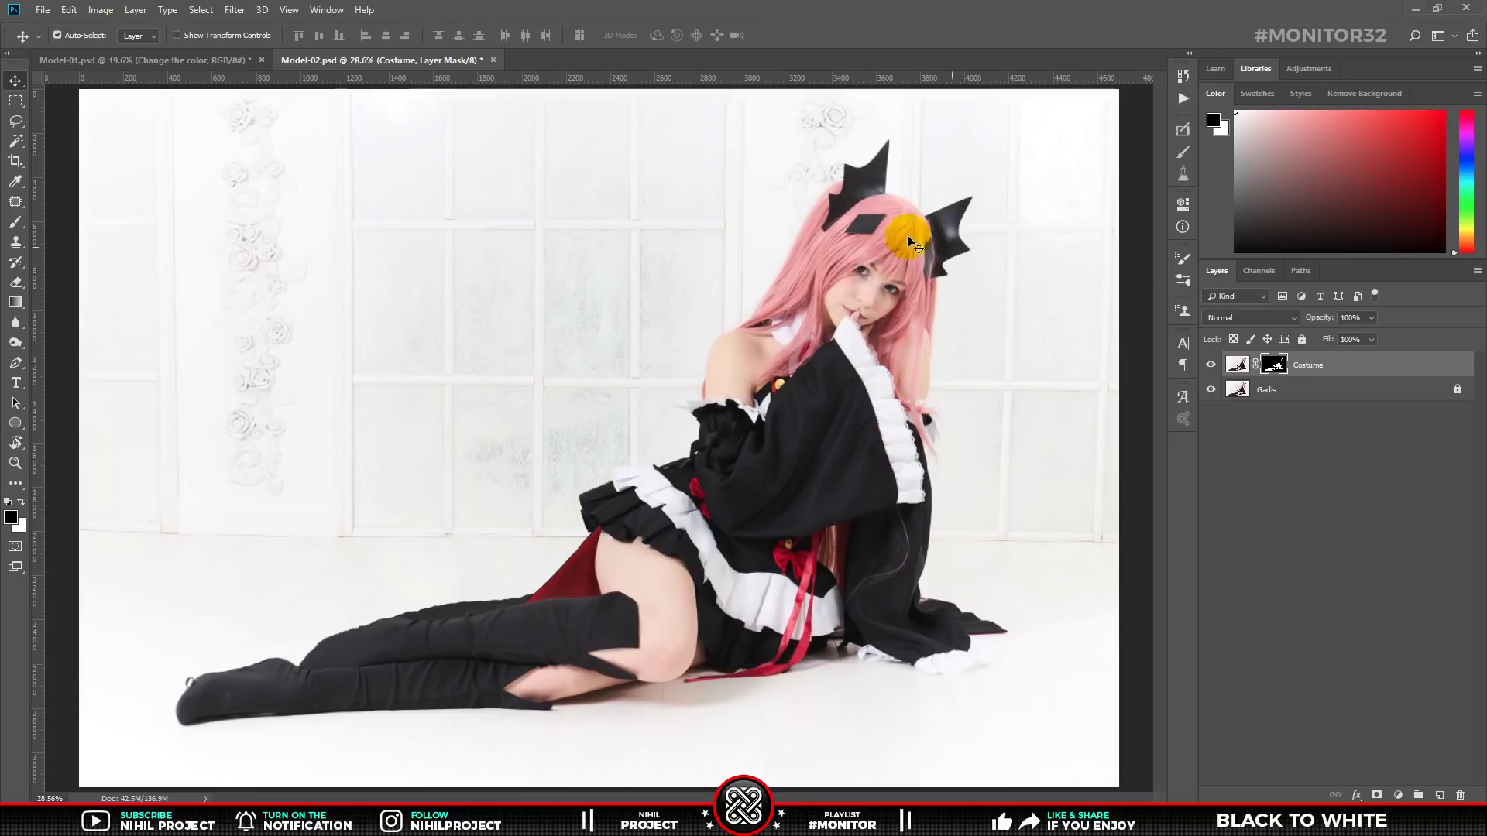
click(199, 62)
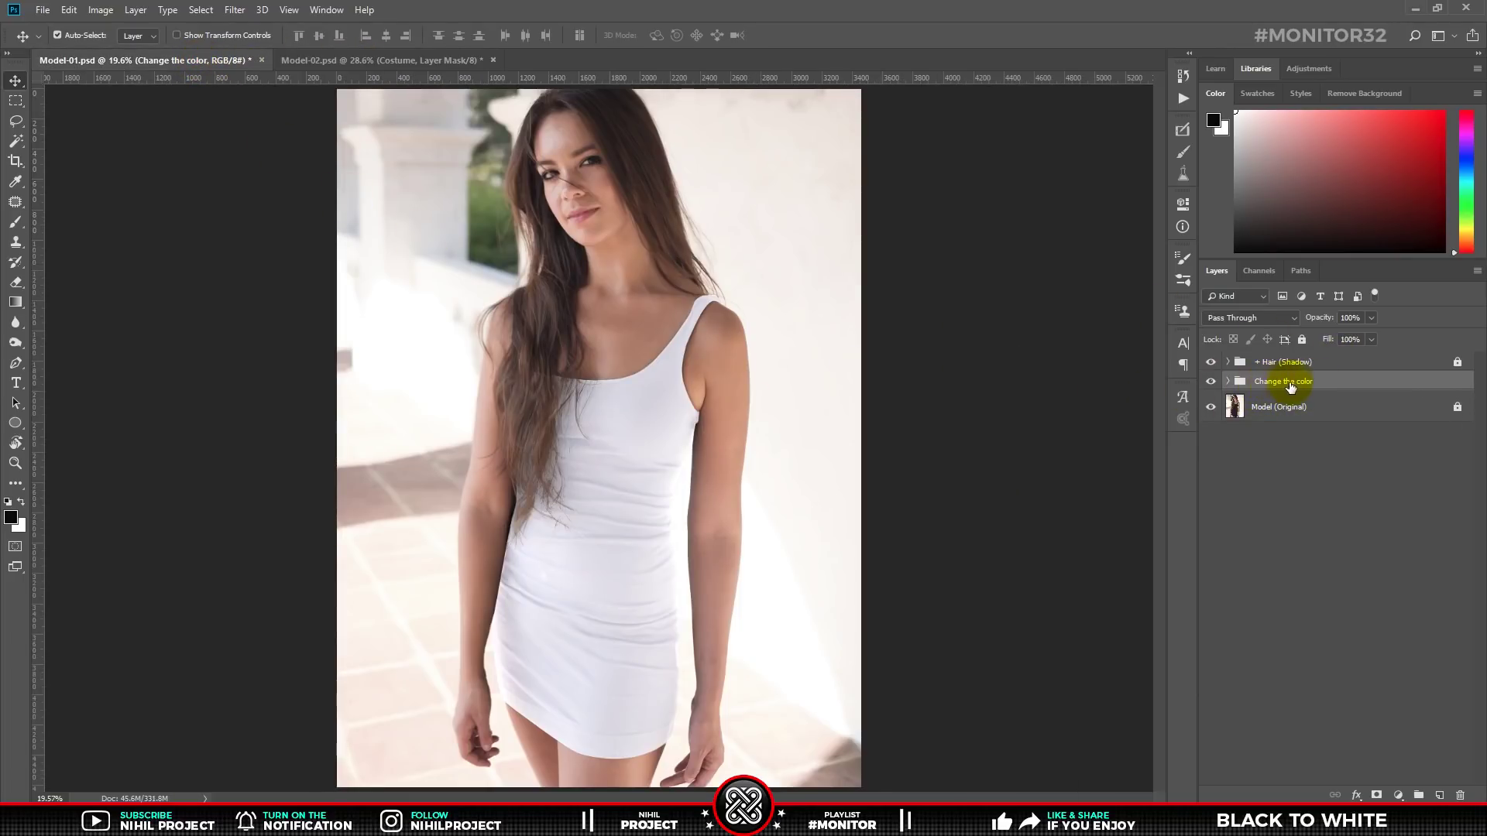
- Drag the Change the color group into Model-02.psd and delete its Dress layer
drag(1305, 387, 405, 60)
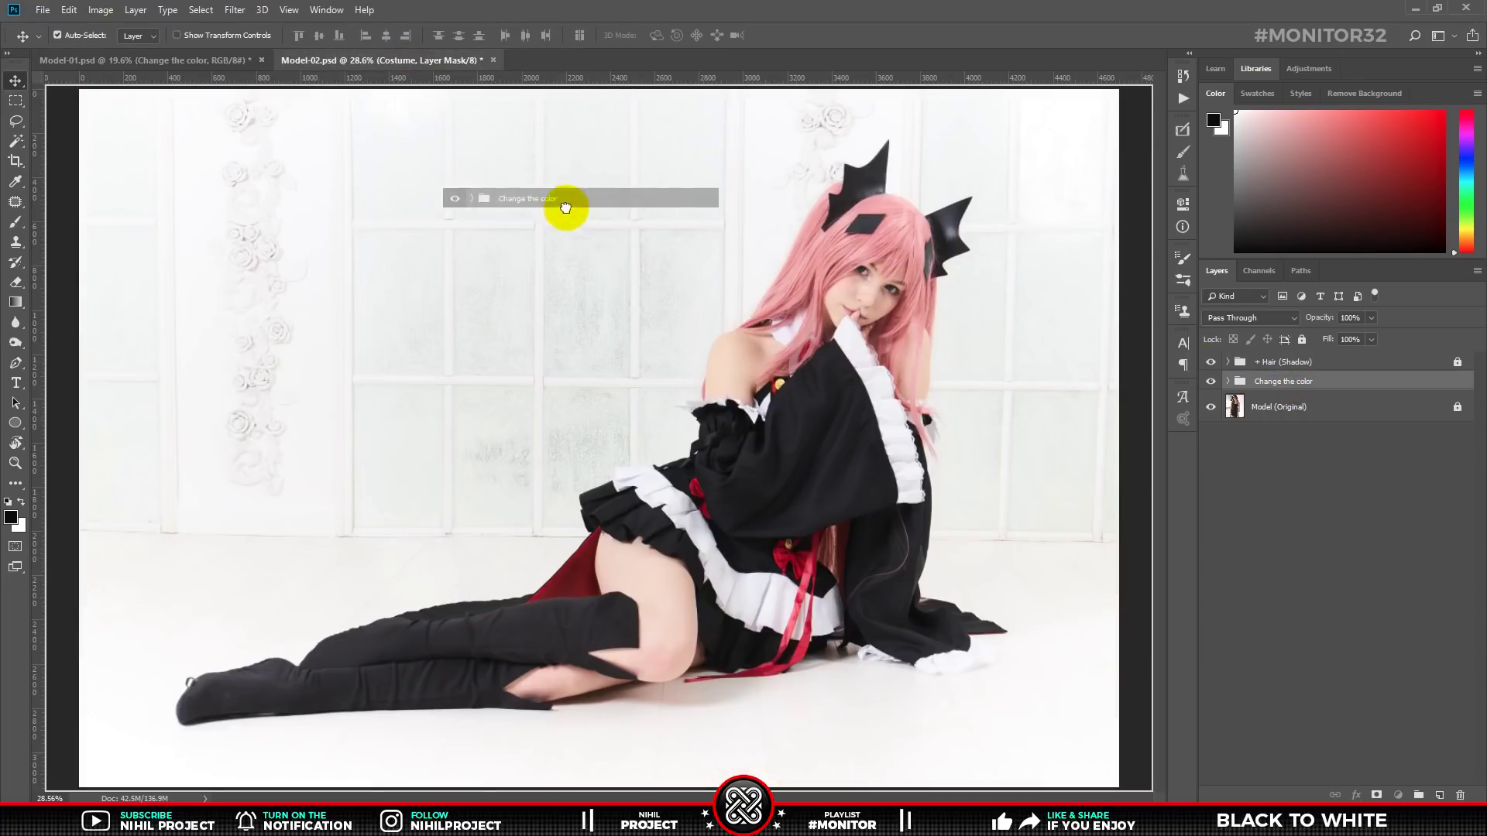
drag(404, 60, 608, 226)
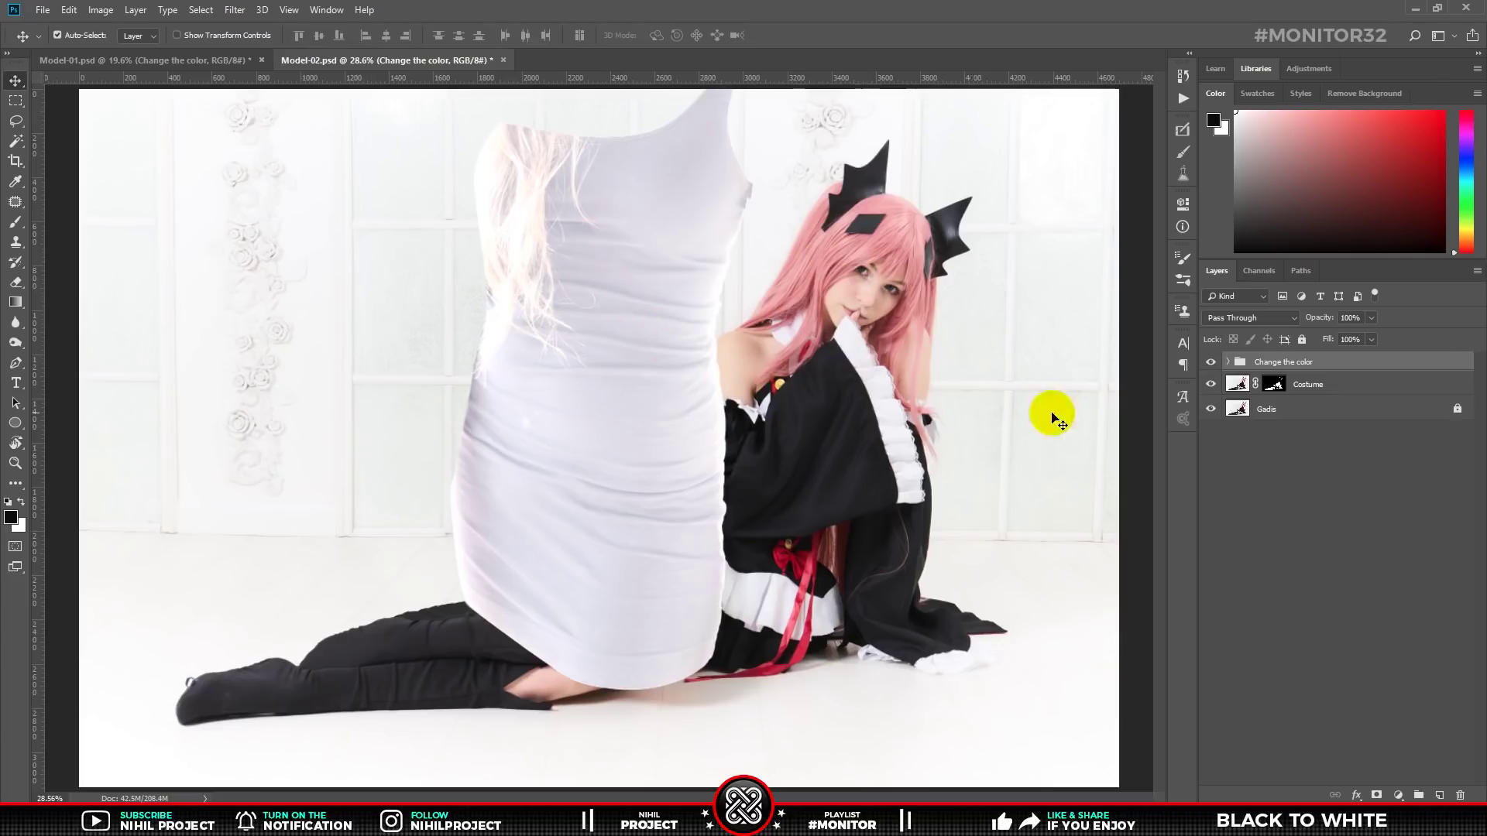
click(1229, 362)
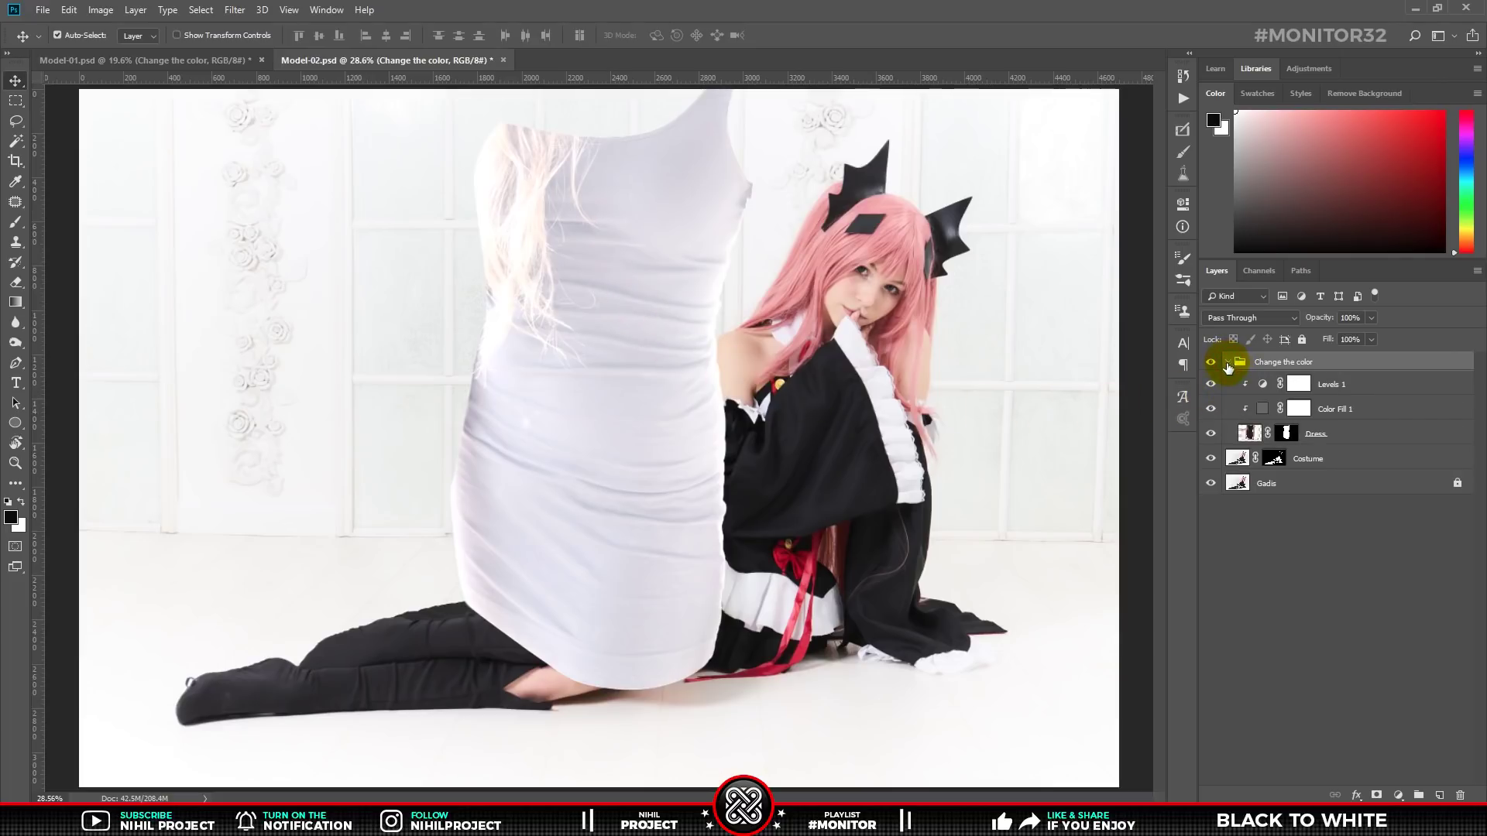
click(1324, 432)
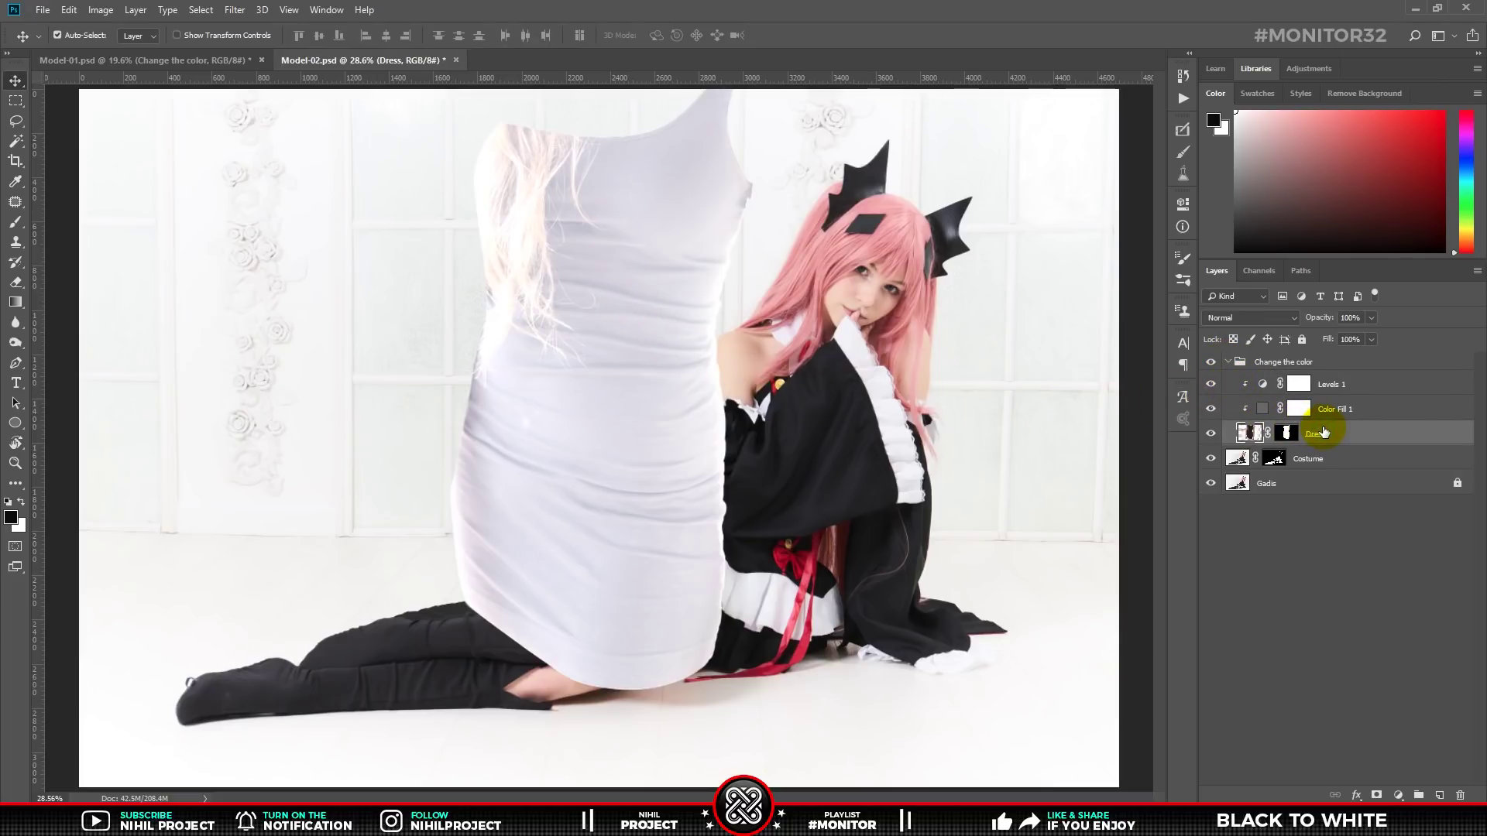
key(Delete)
- Clip Color Fill 1 and Levels 1 to the Costume layer
click(1299, 435)
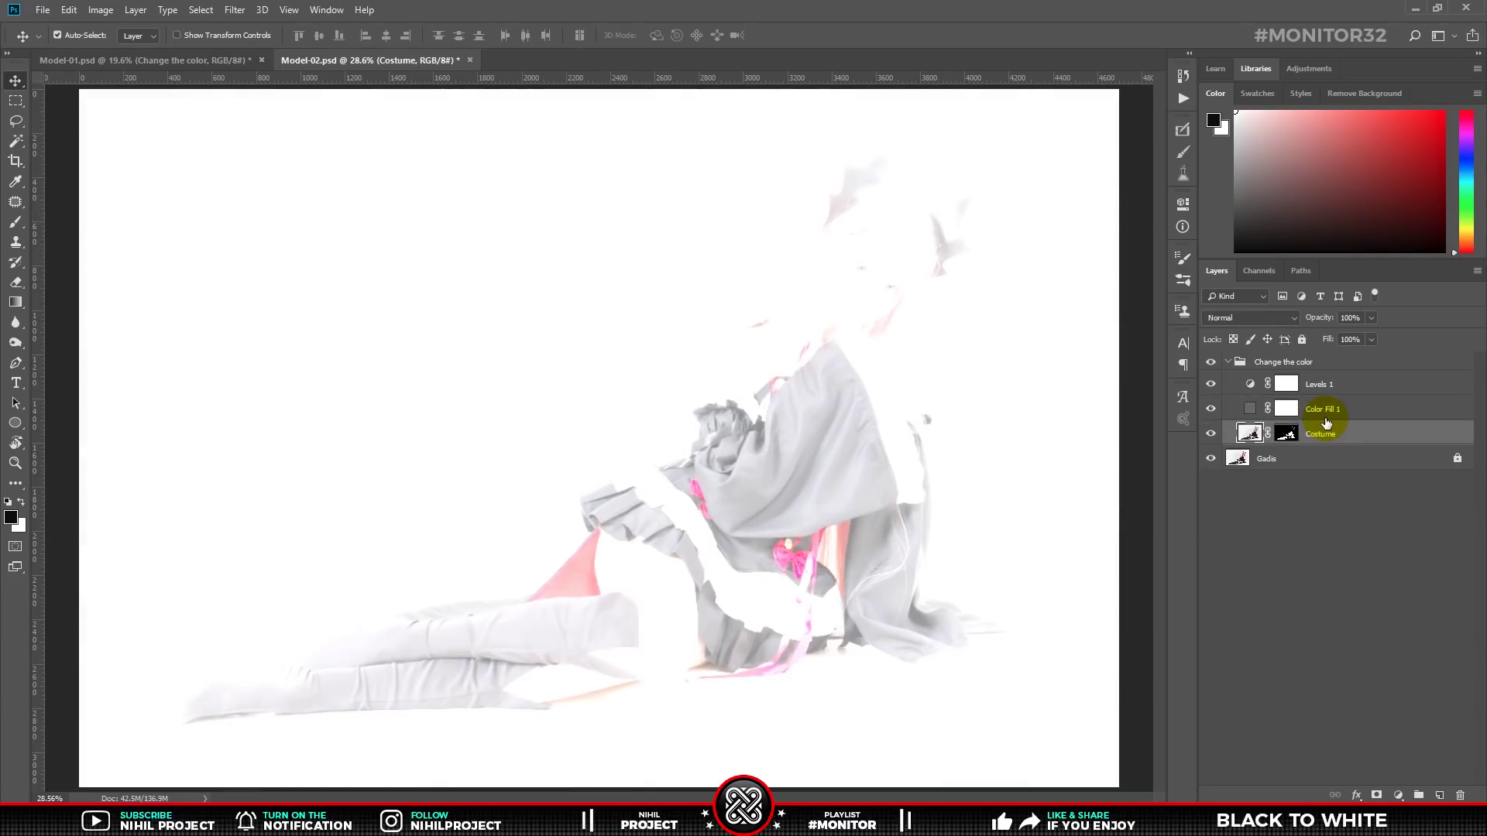
click(1328, 413)
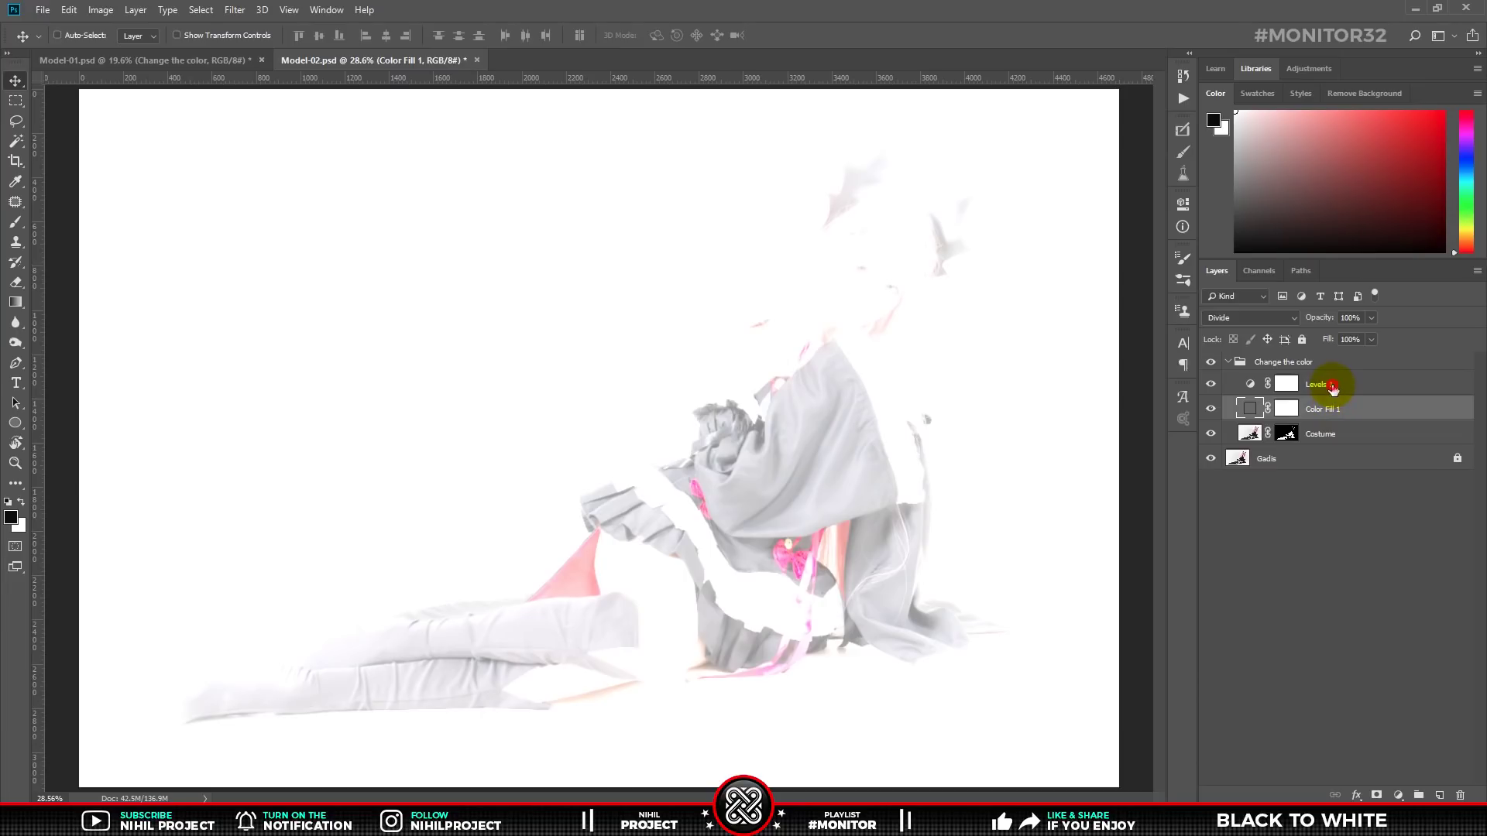
ctrl+click(1332, 387)
right_click(1332, 384)
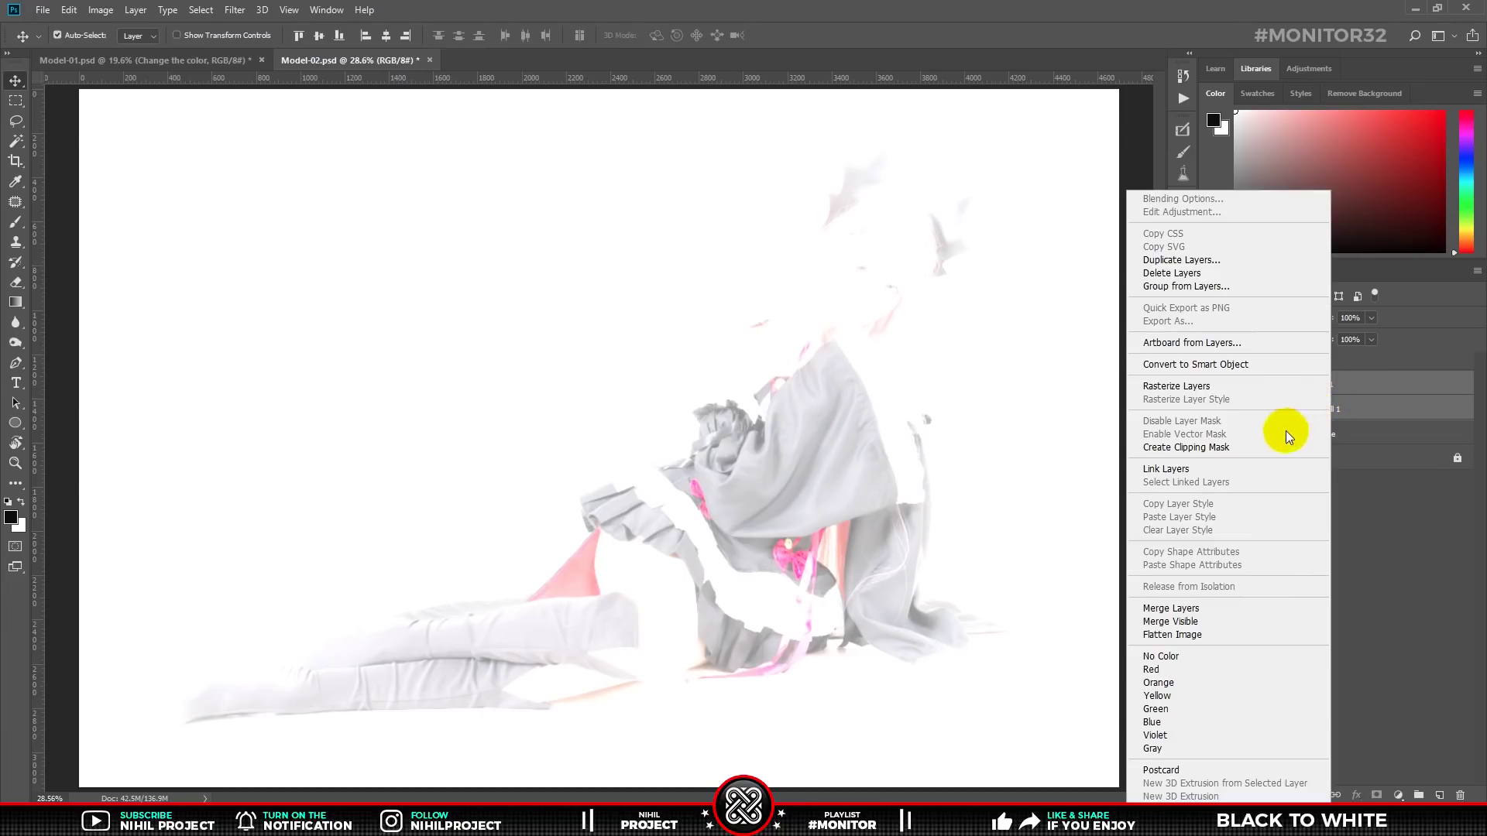
click(1257, 447)
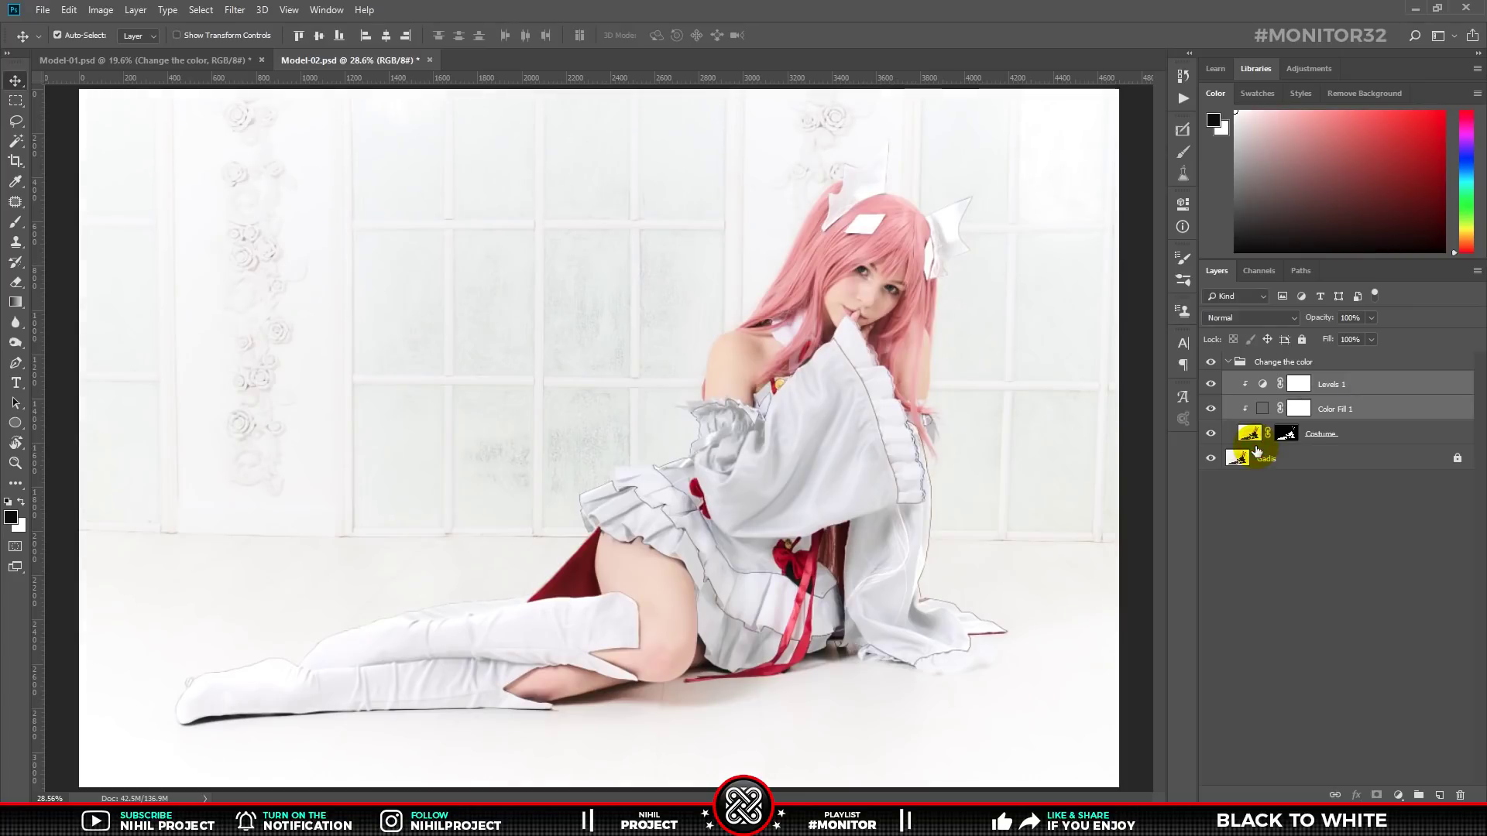
- Hide Levels 1 and add a red ef0000 Solid Color fill layer to the group
click(1328, 385)
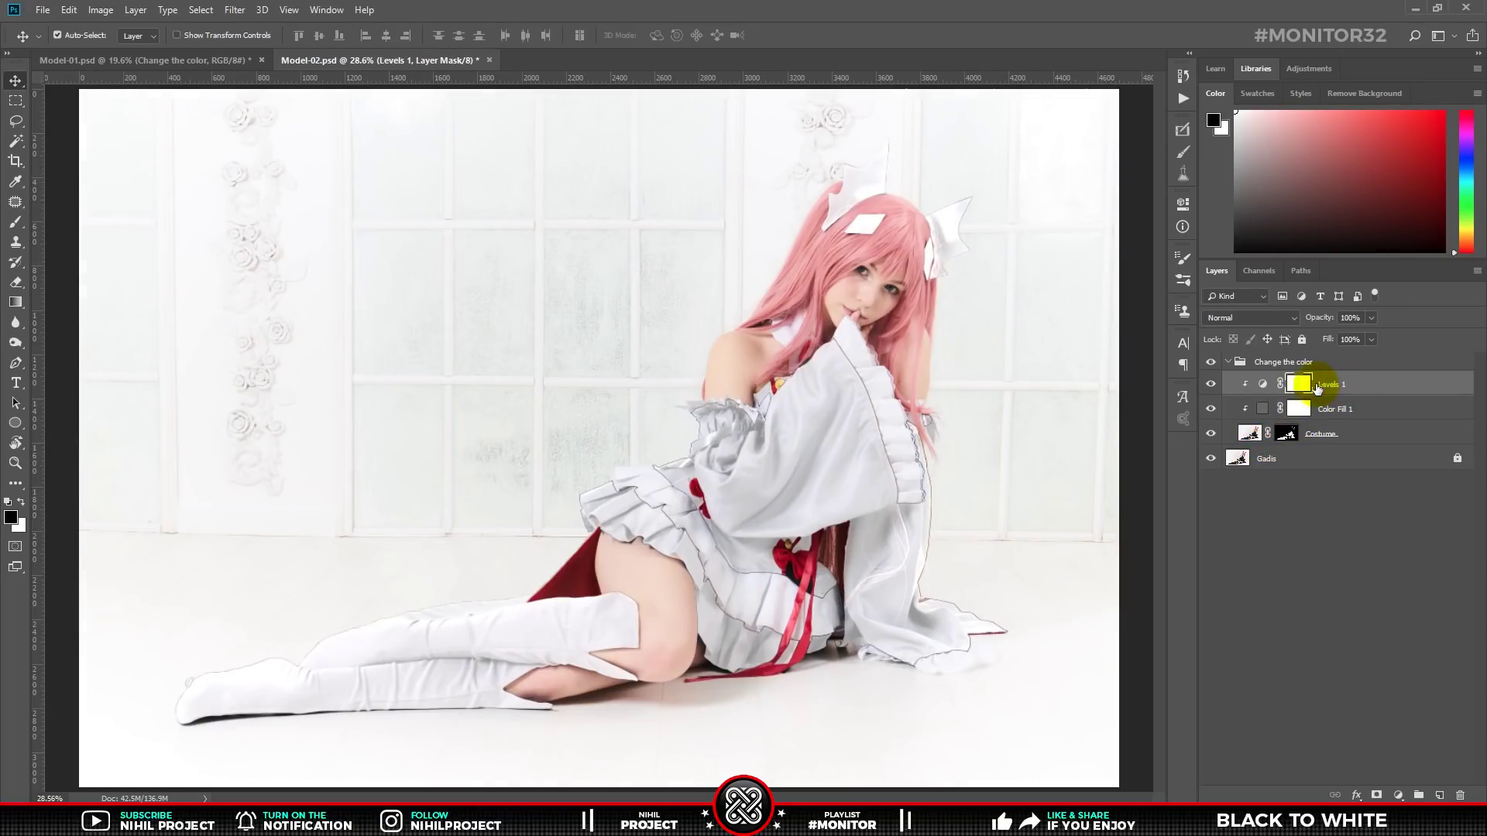
click(1211, 384)
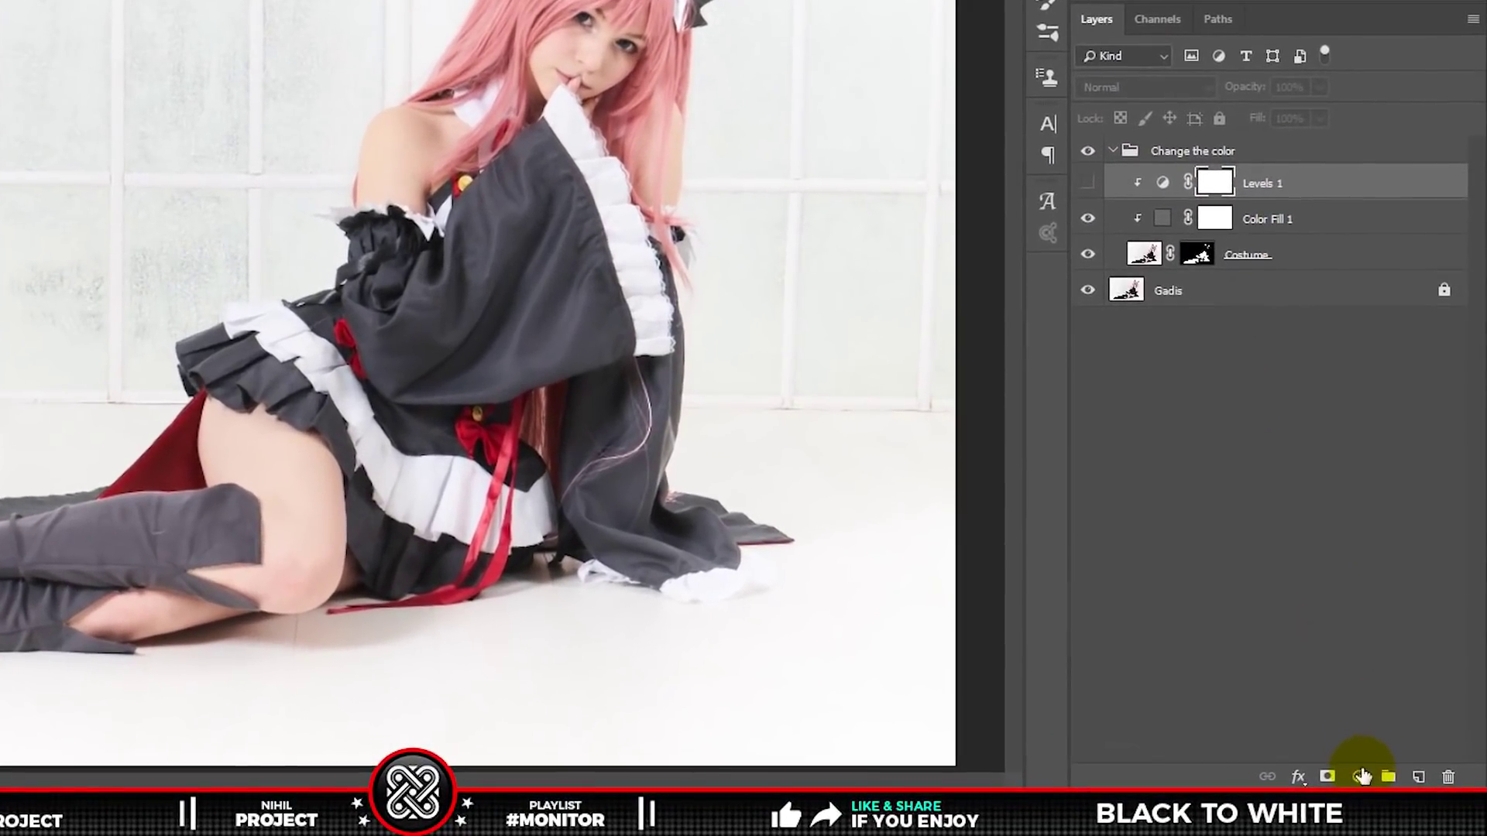
click(1398, 795)
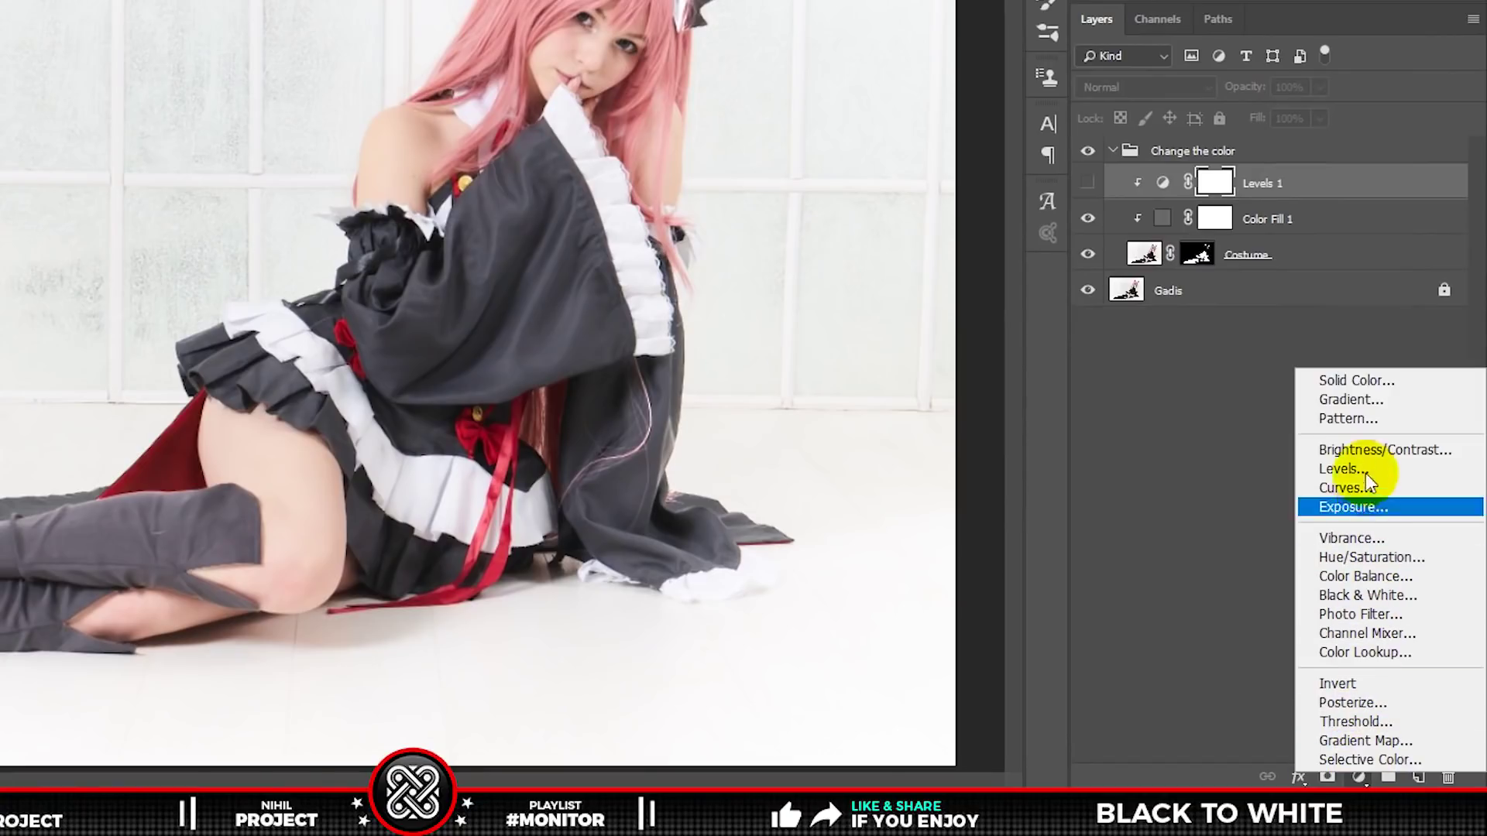
click(1366, 386)
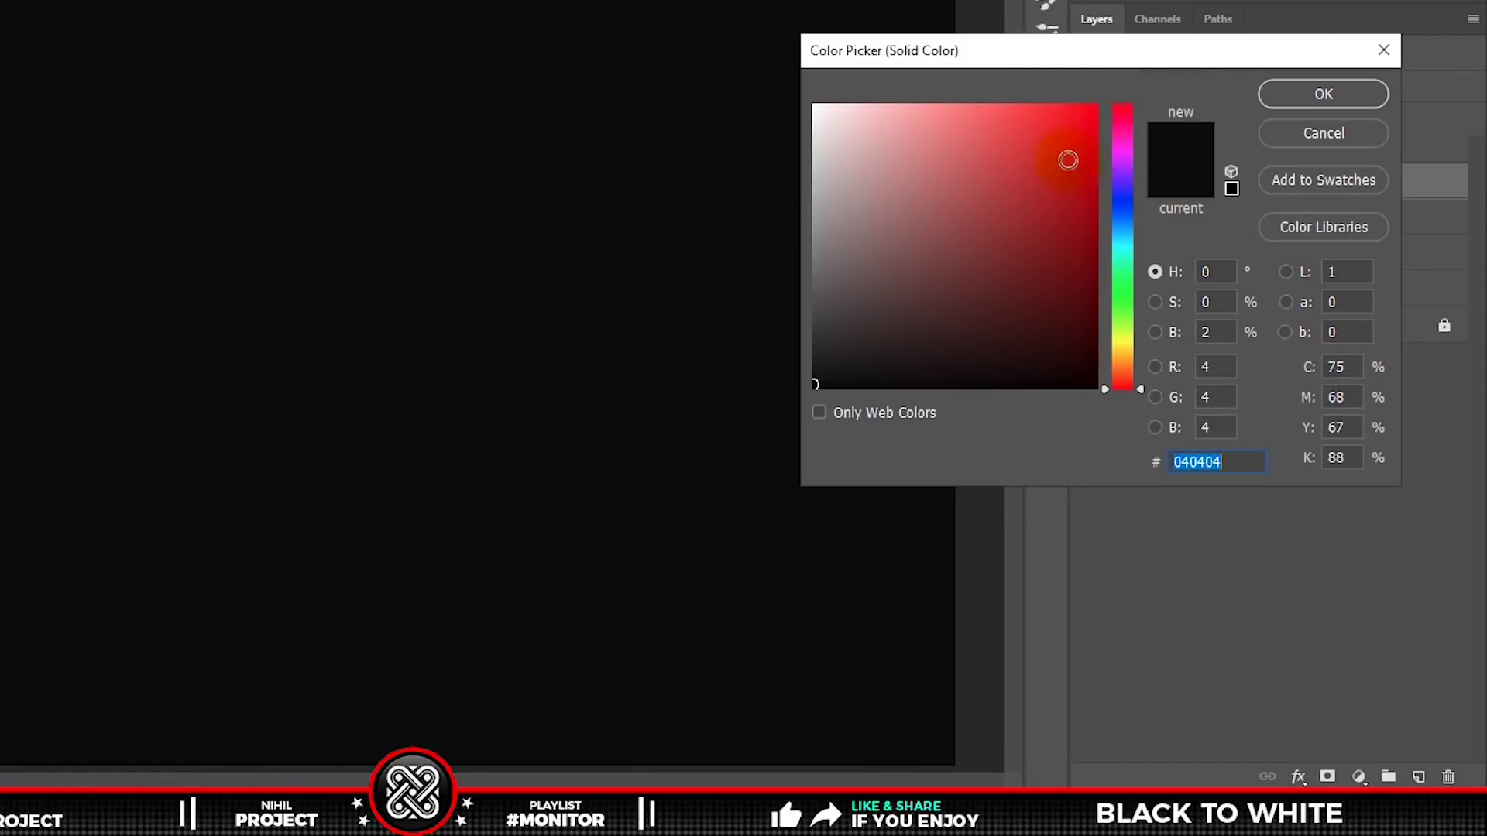
drag(1068, 160, 1100, 123)
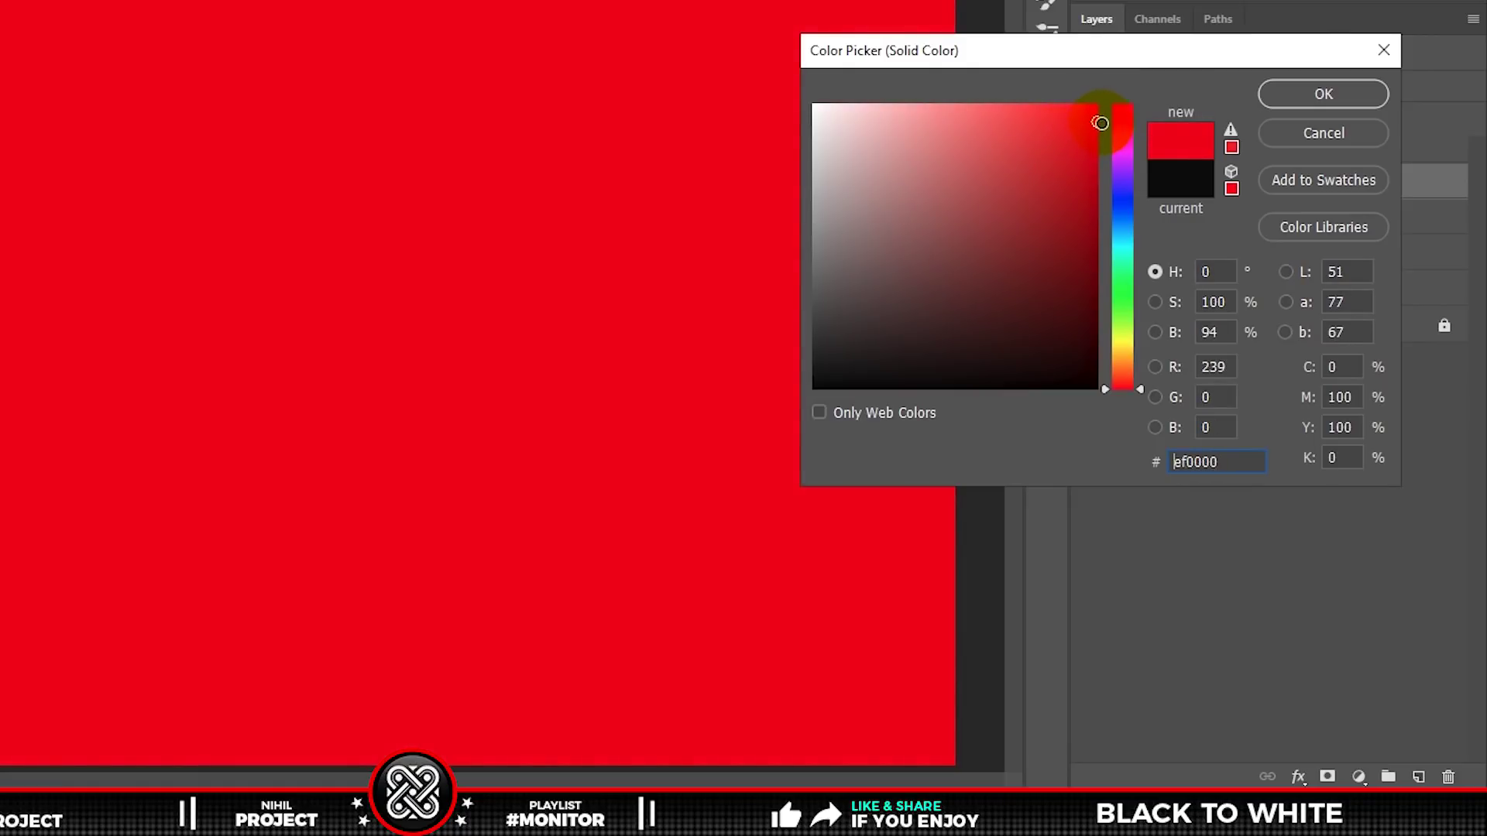
click(1324, 93)
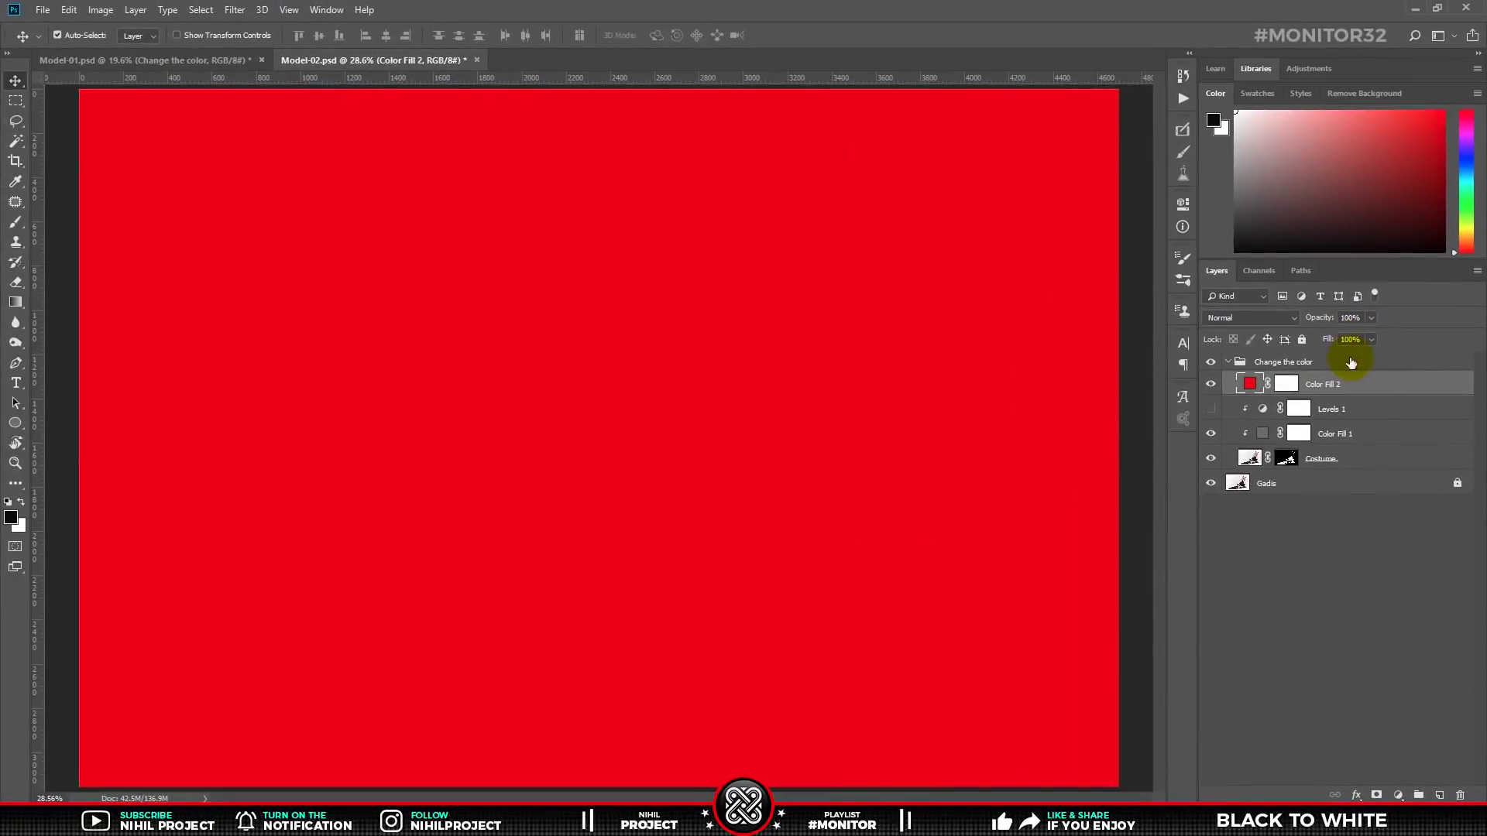
- Clip Color Fill 2 to the costume and set its blend mode to Color
right_click(1340, 383)
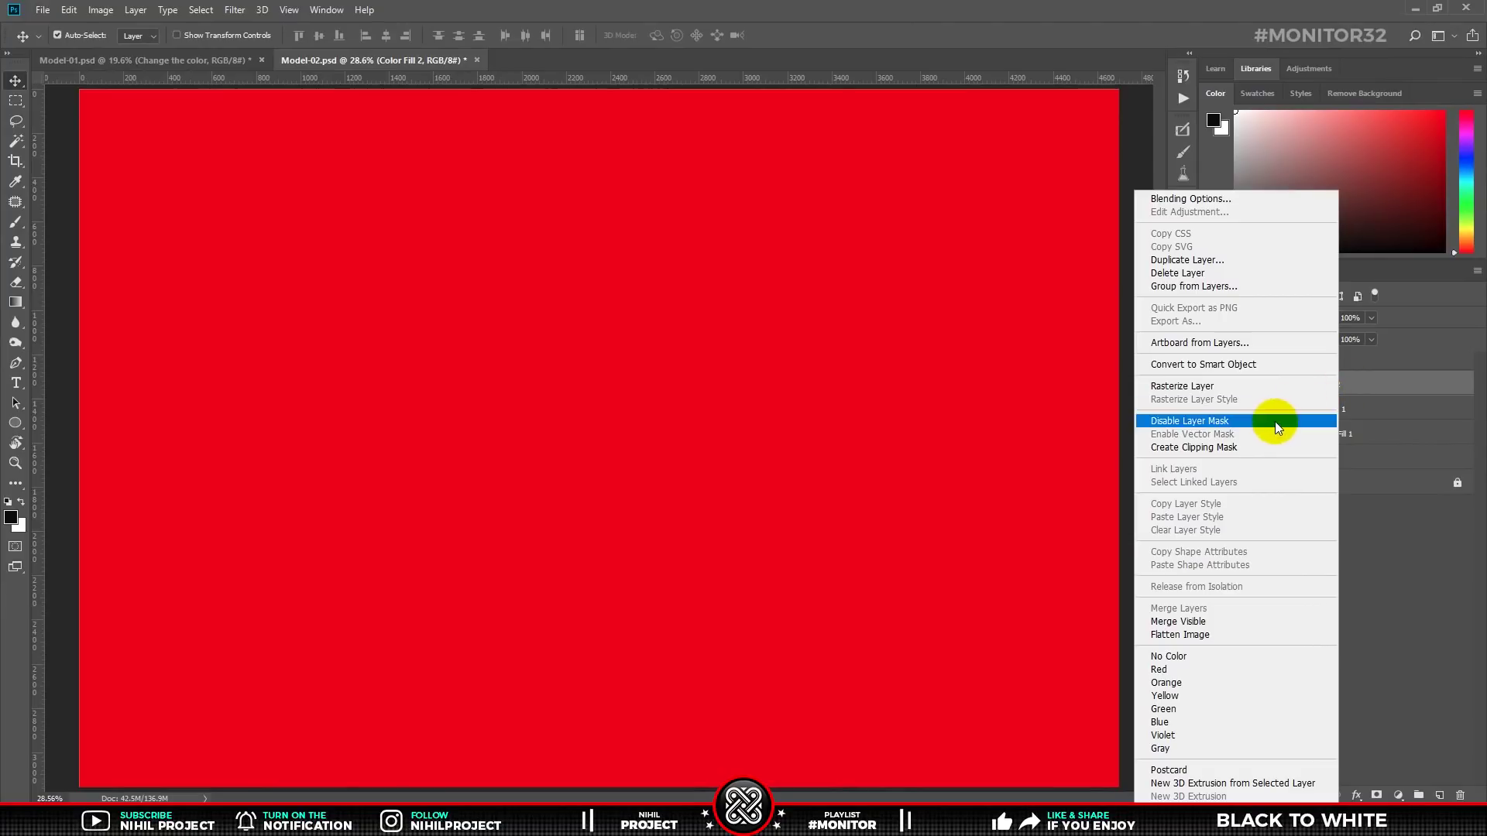
click(1233, 445)
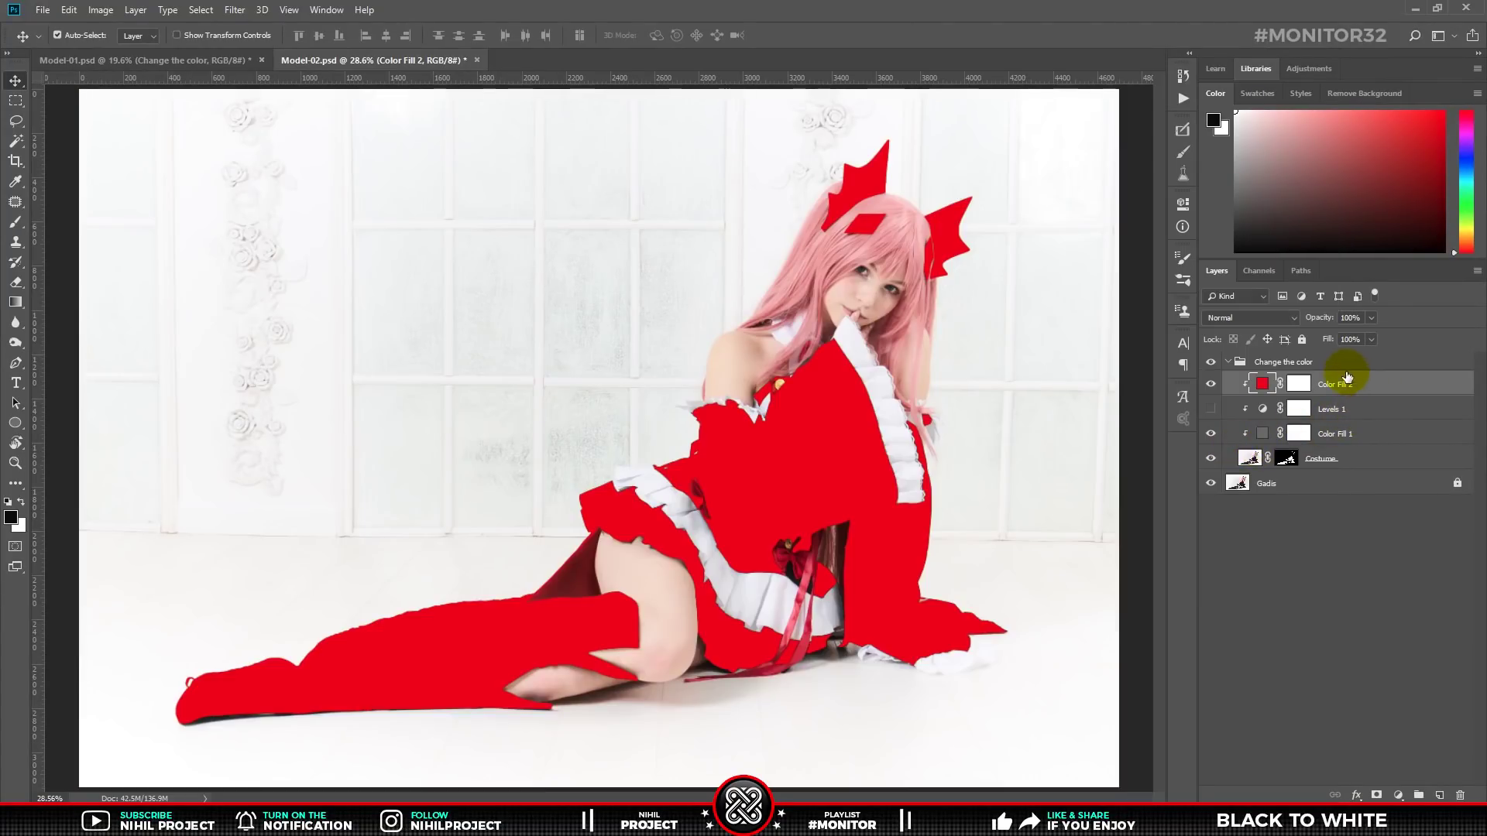
click(1294, 319)
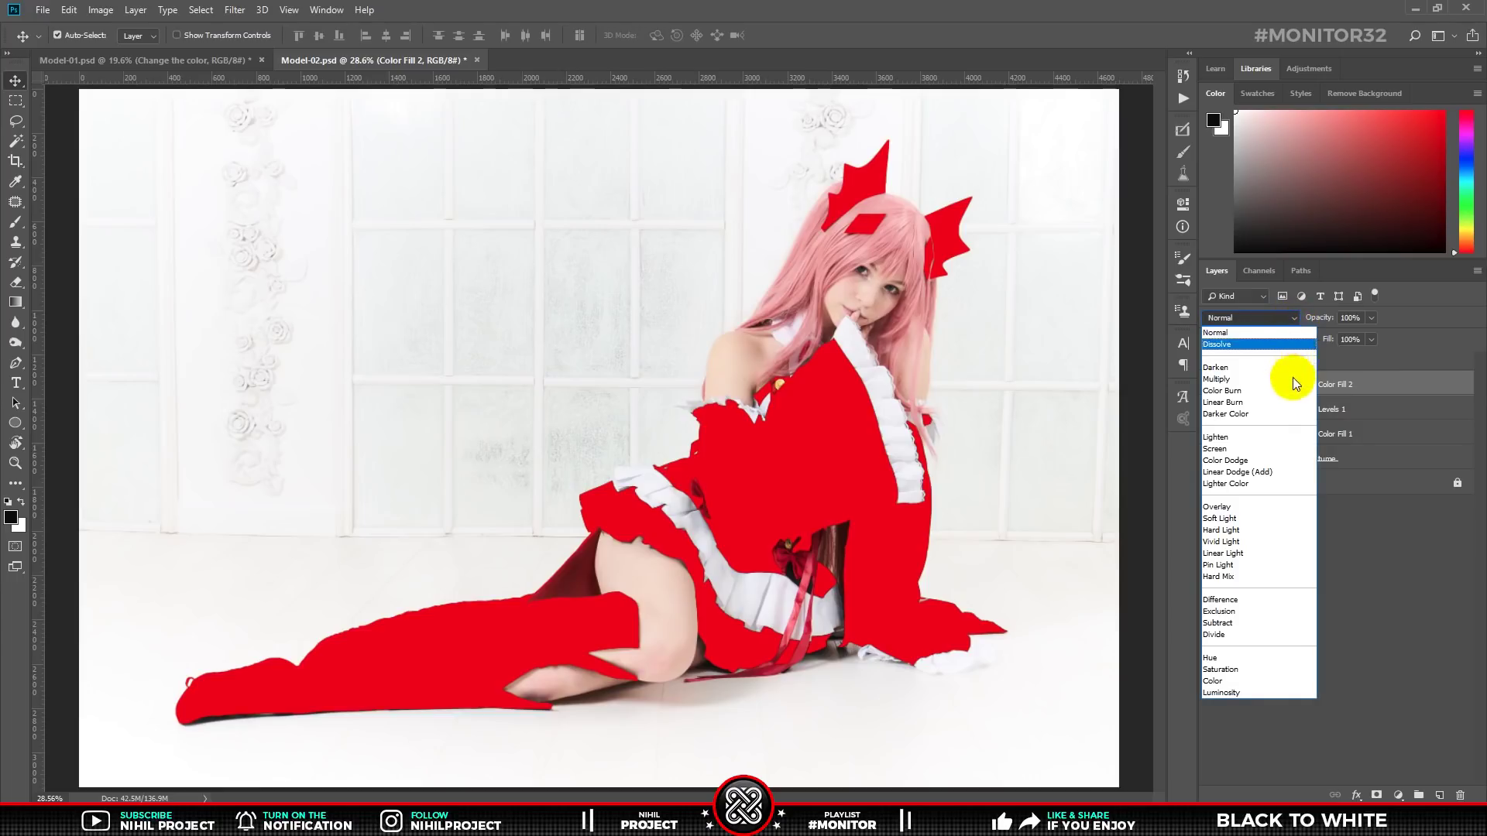
click(1284, 682)
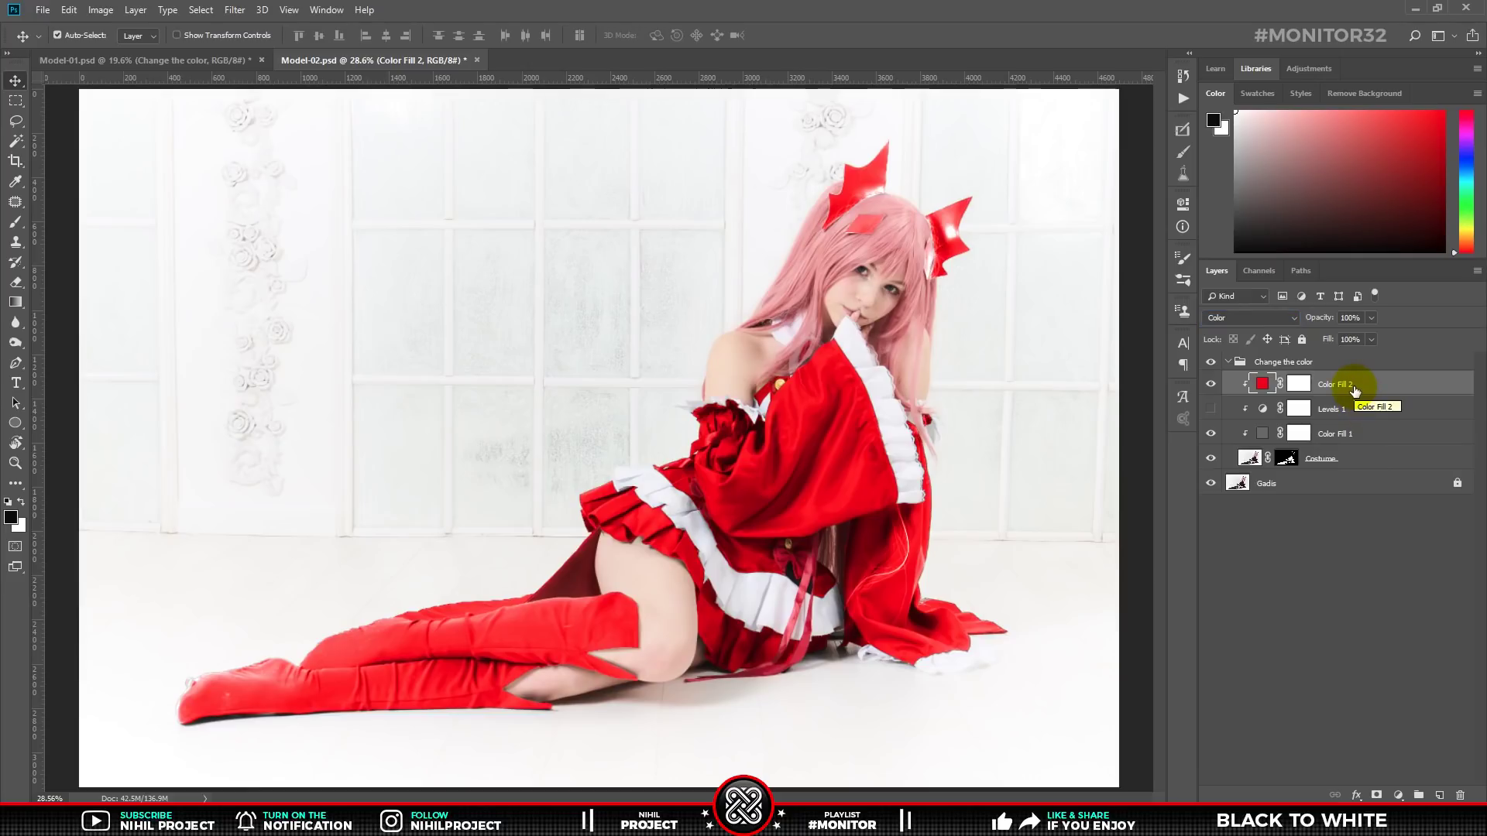
- Preview magenta, purple, blue, teal and green on Color Fill 2, then choose bright yellow fffc00
double_click(1264, 385)
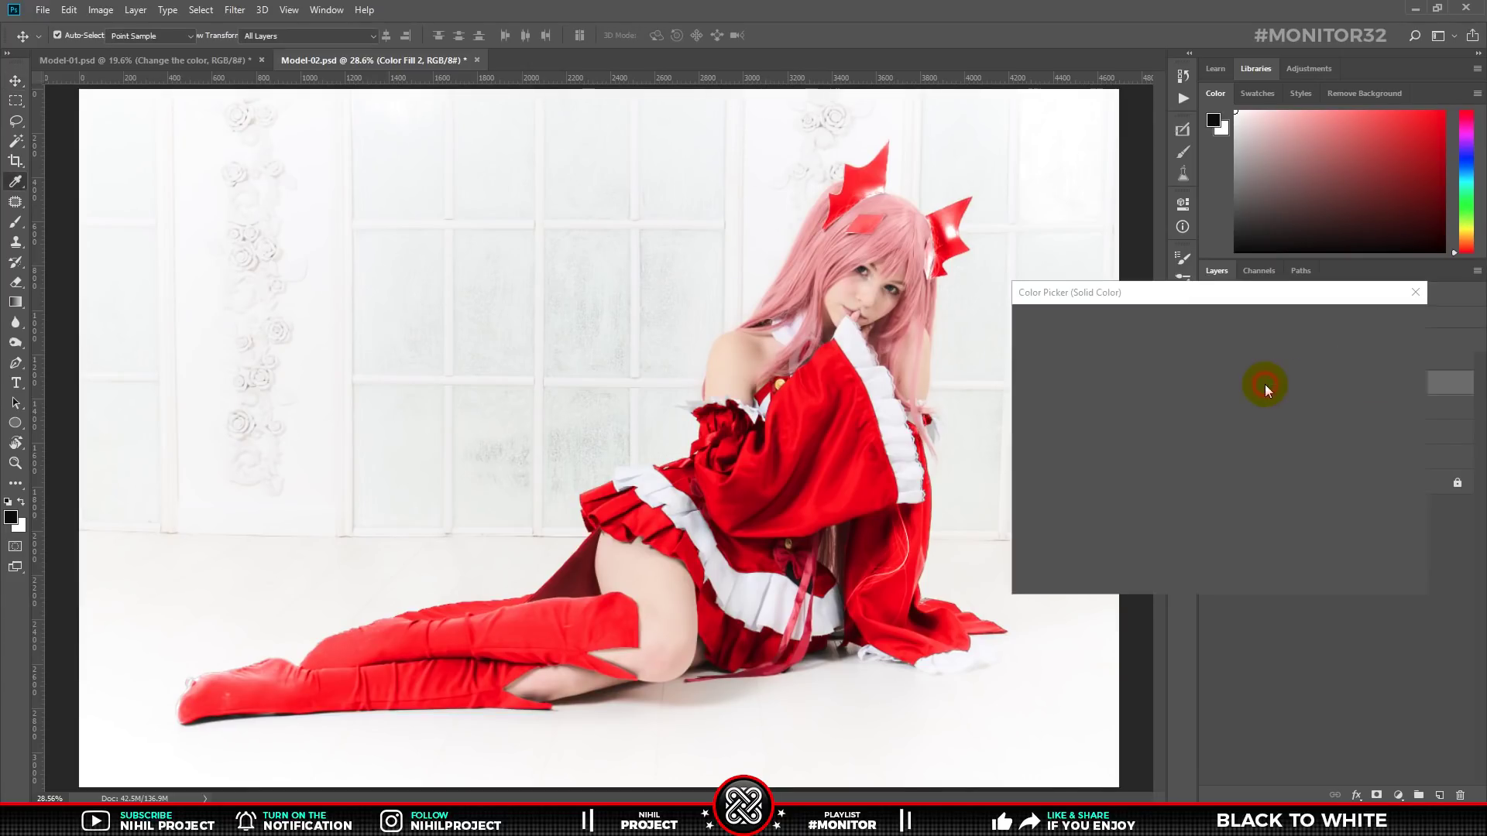
click(1238, 356)
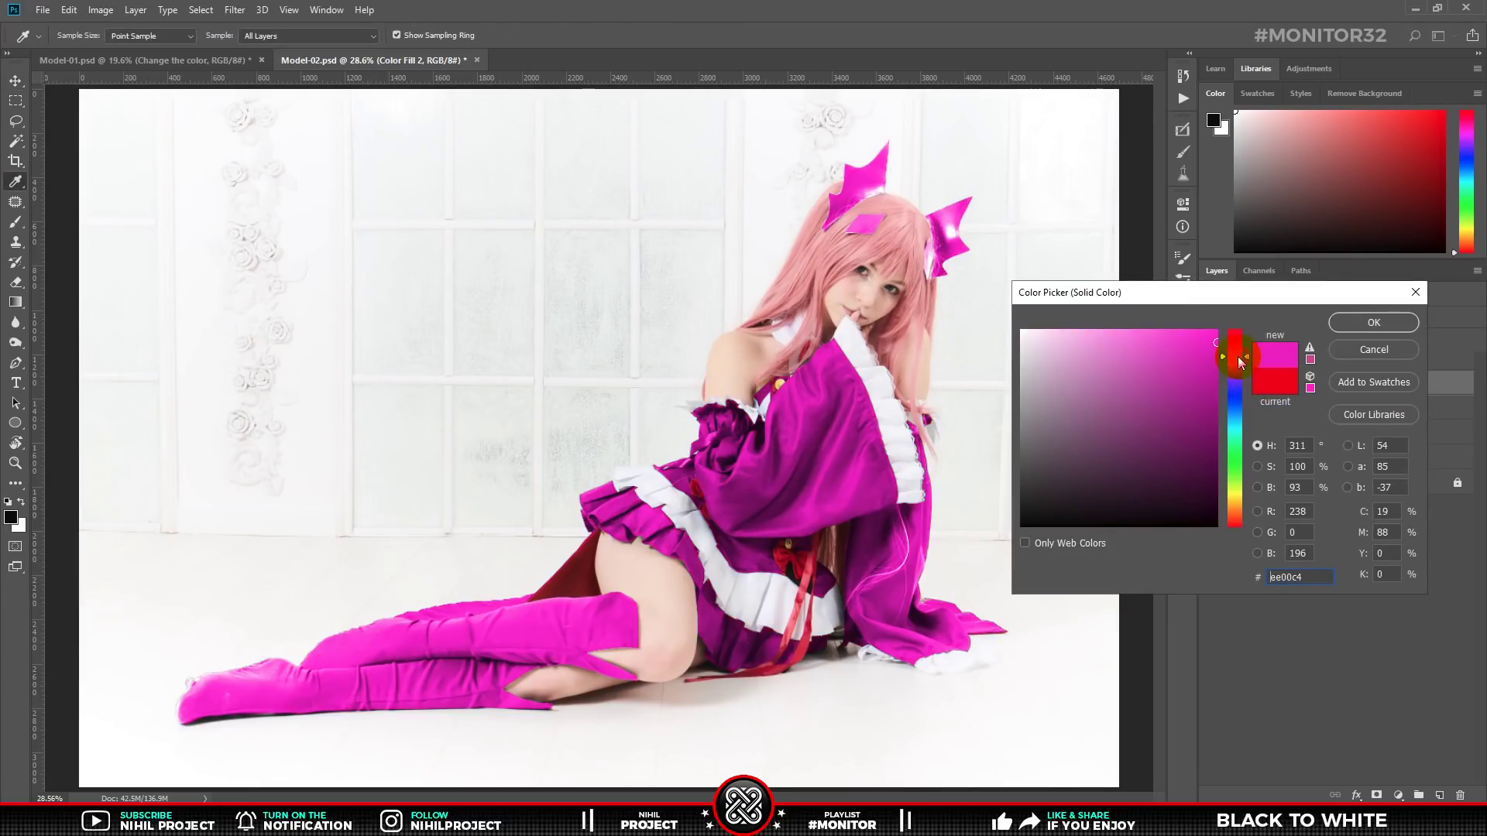
click(1237, 375)
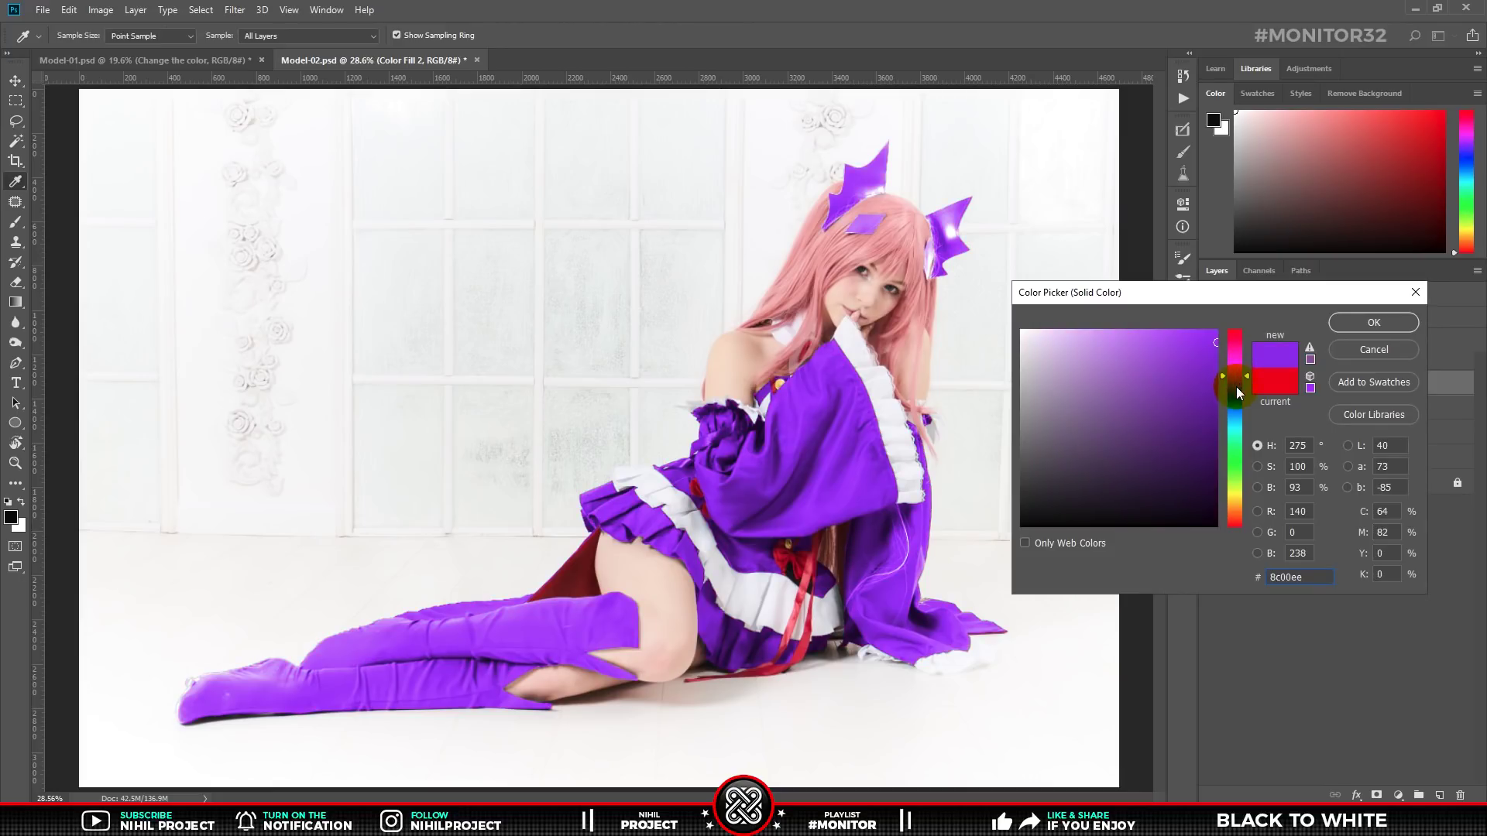
click(1238, 403)
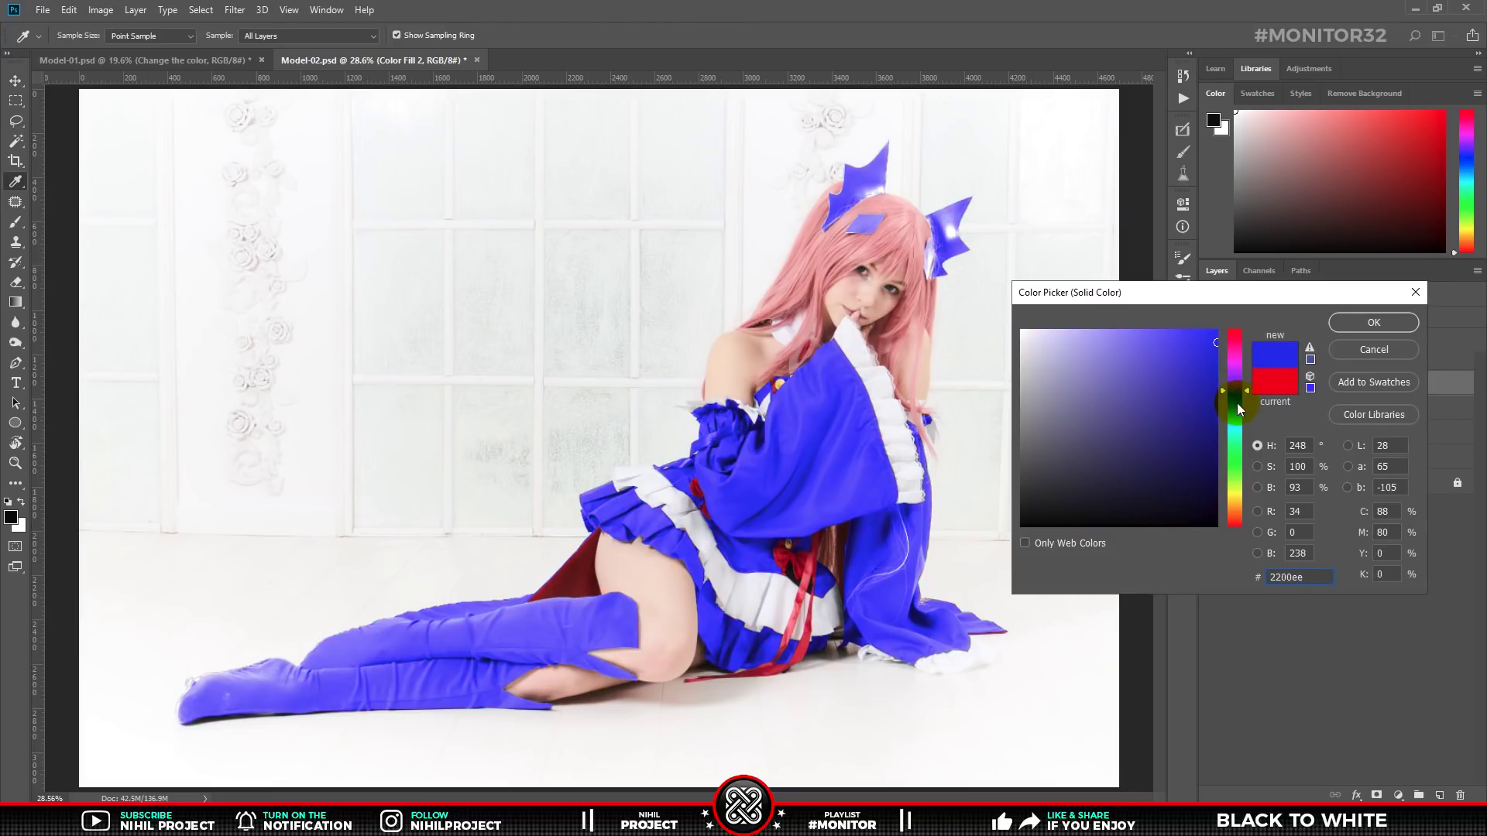
click(1237, 431)
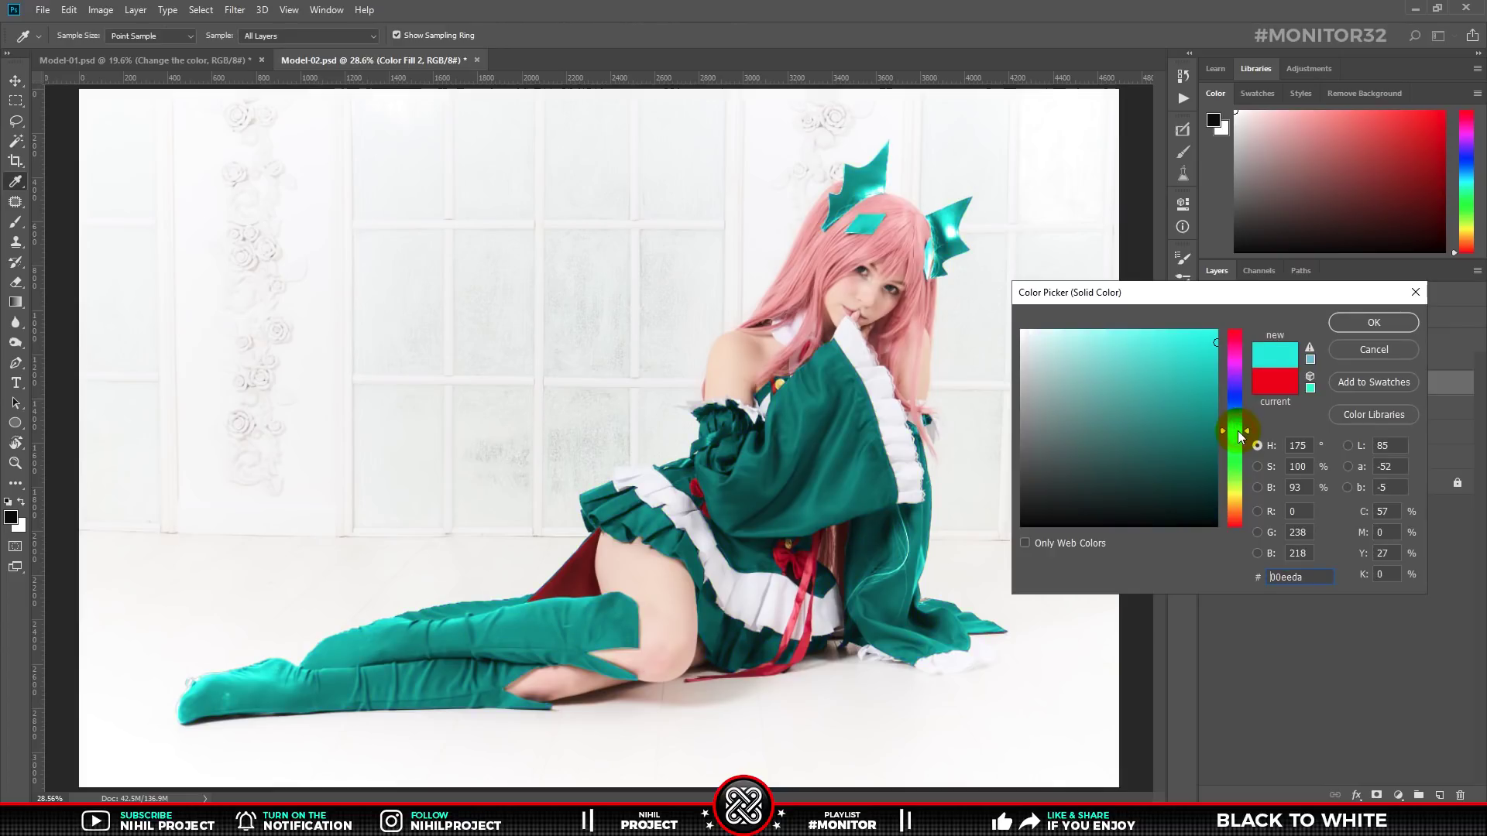
click(1238, 450)
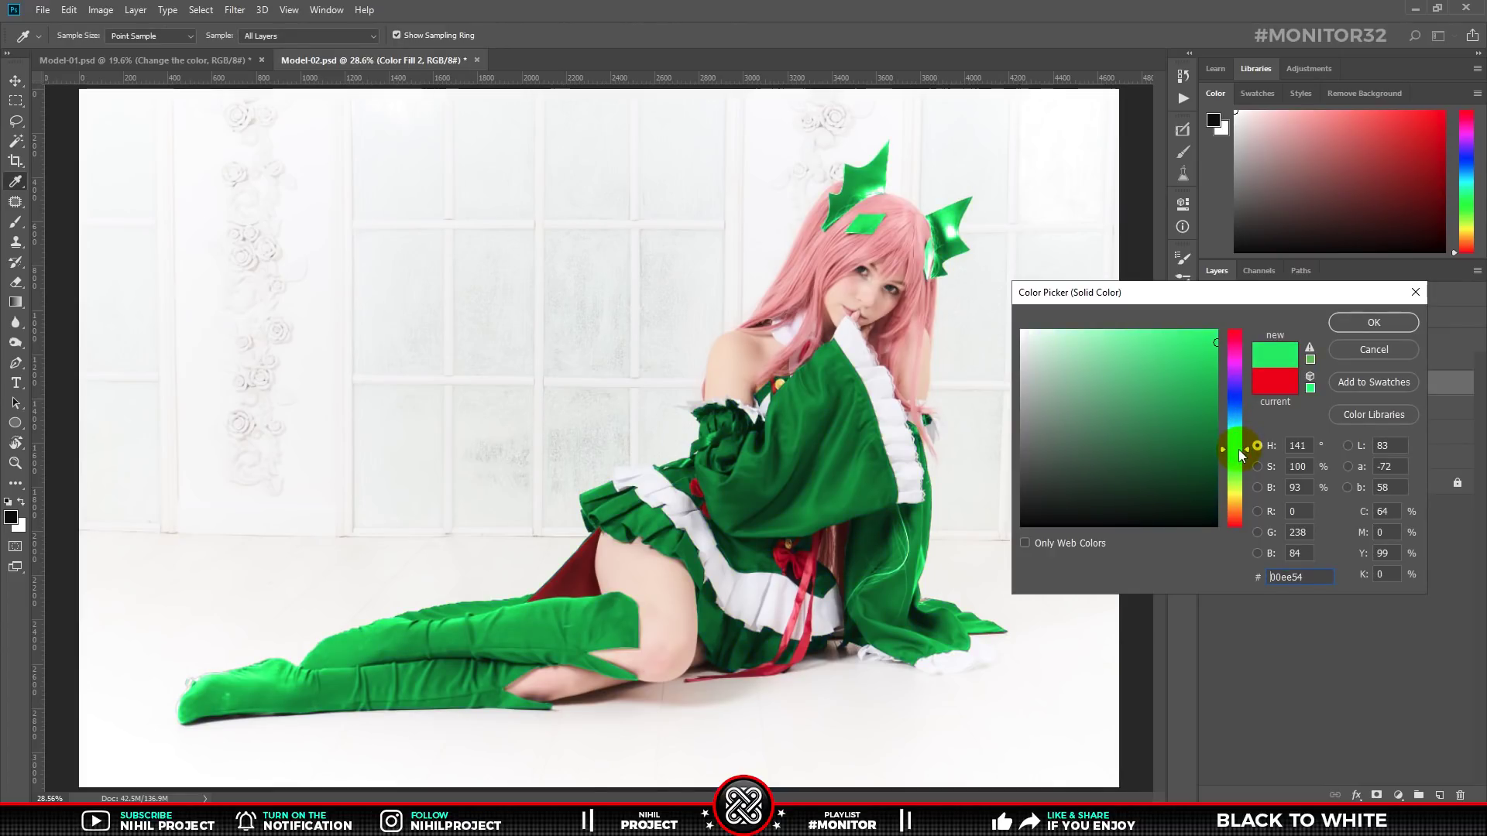
click(1238, 466)
click(1239, 495)
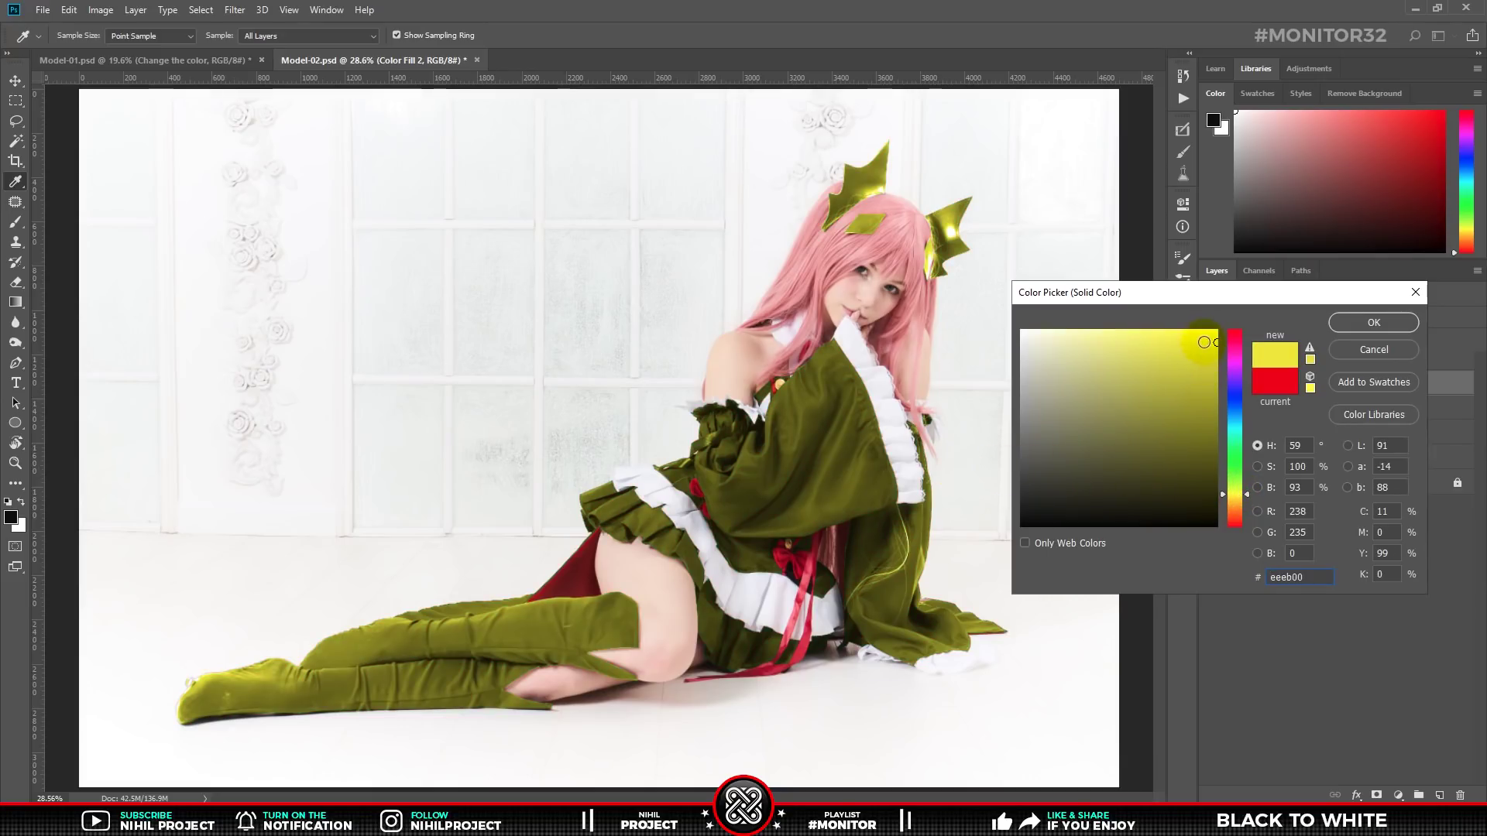
click(1215, 330)
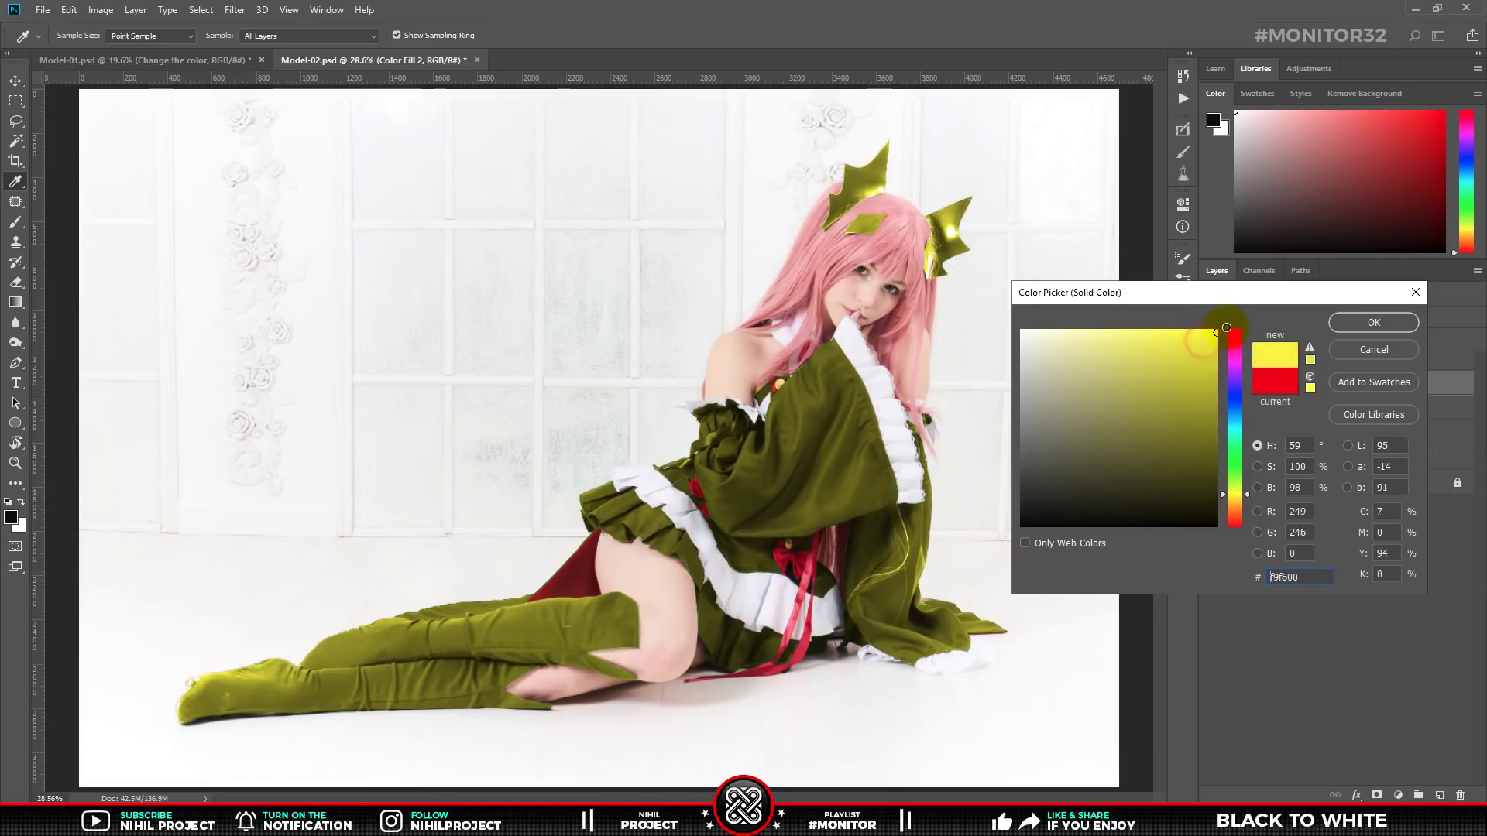
- Keep the yellow fill, try Levels 1 at 90% opacity, then hide it
click(1354, 324)
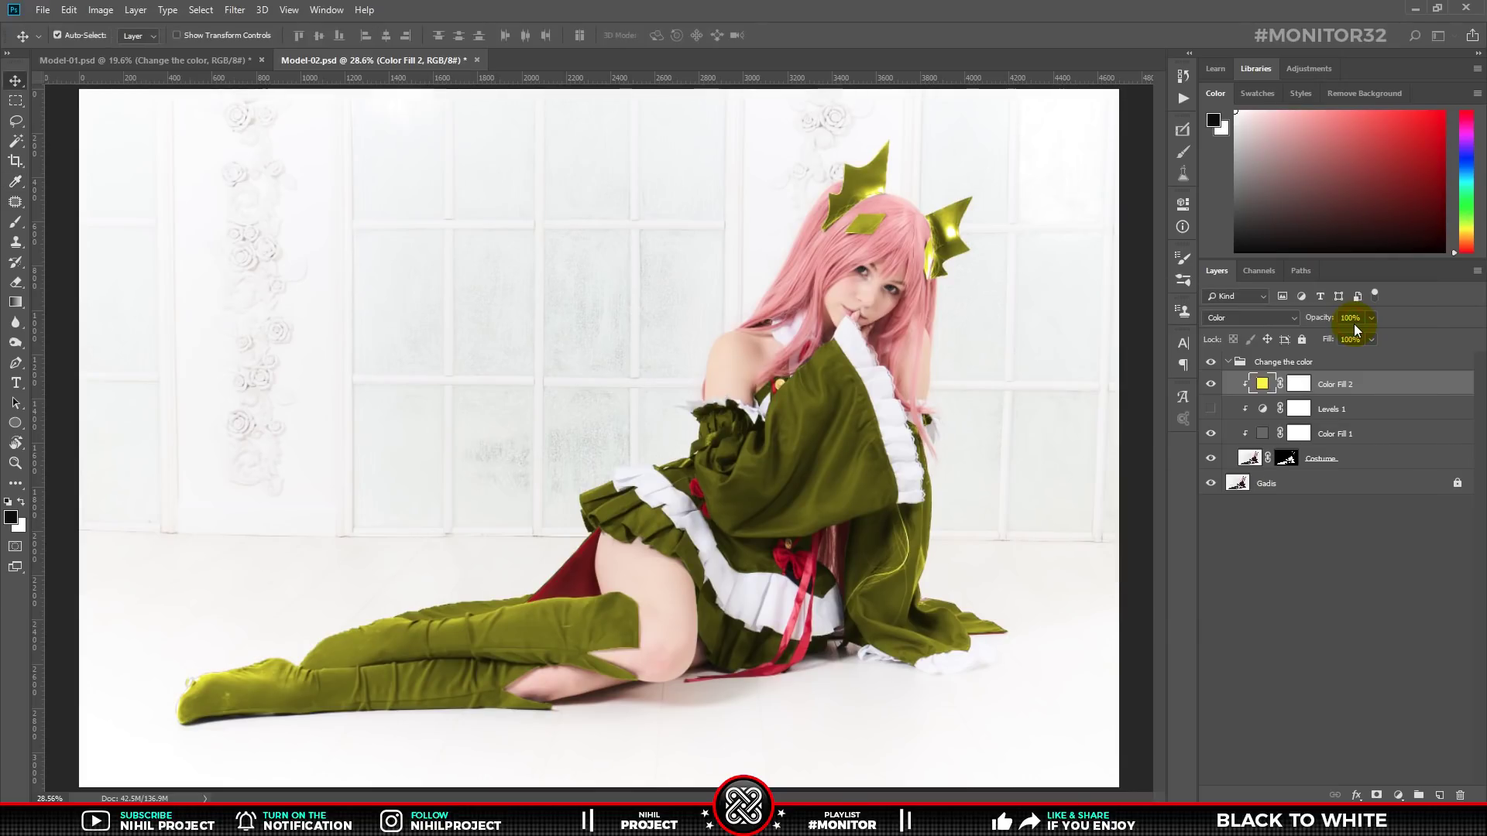
click(1347, 412)
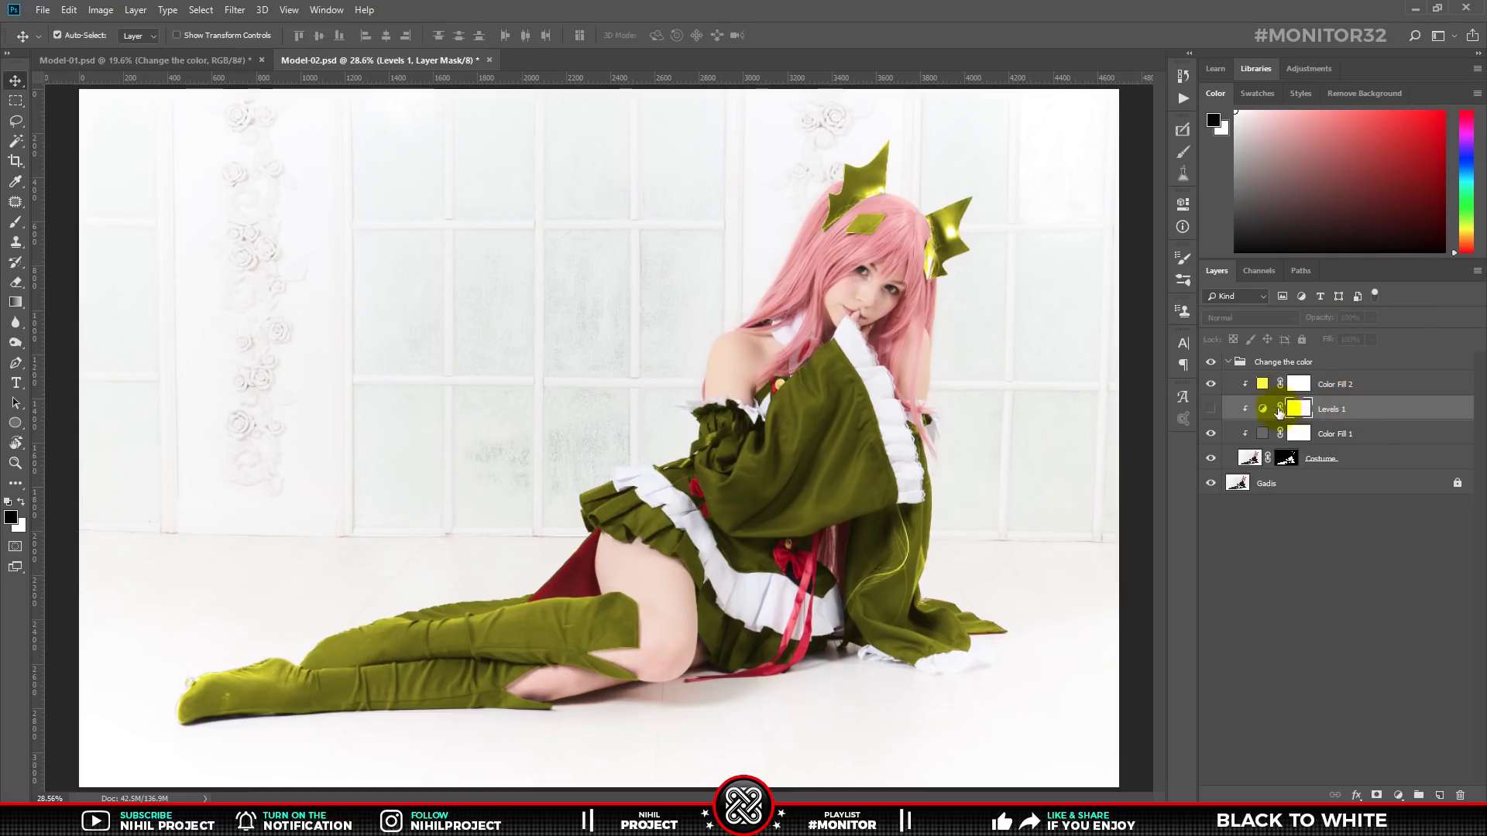
click(1211, 408)
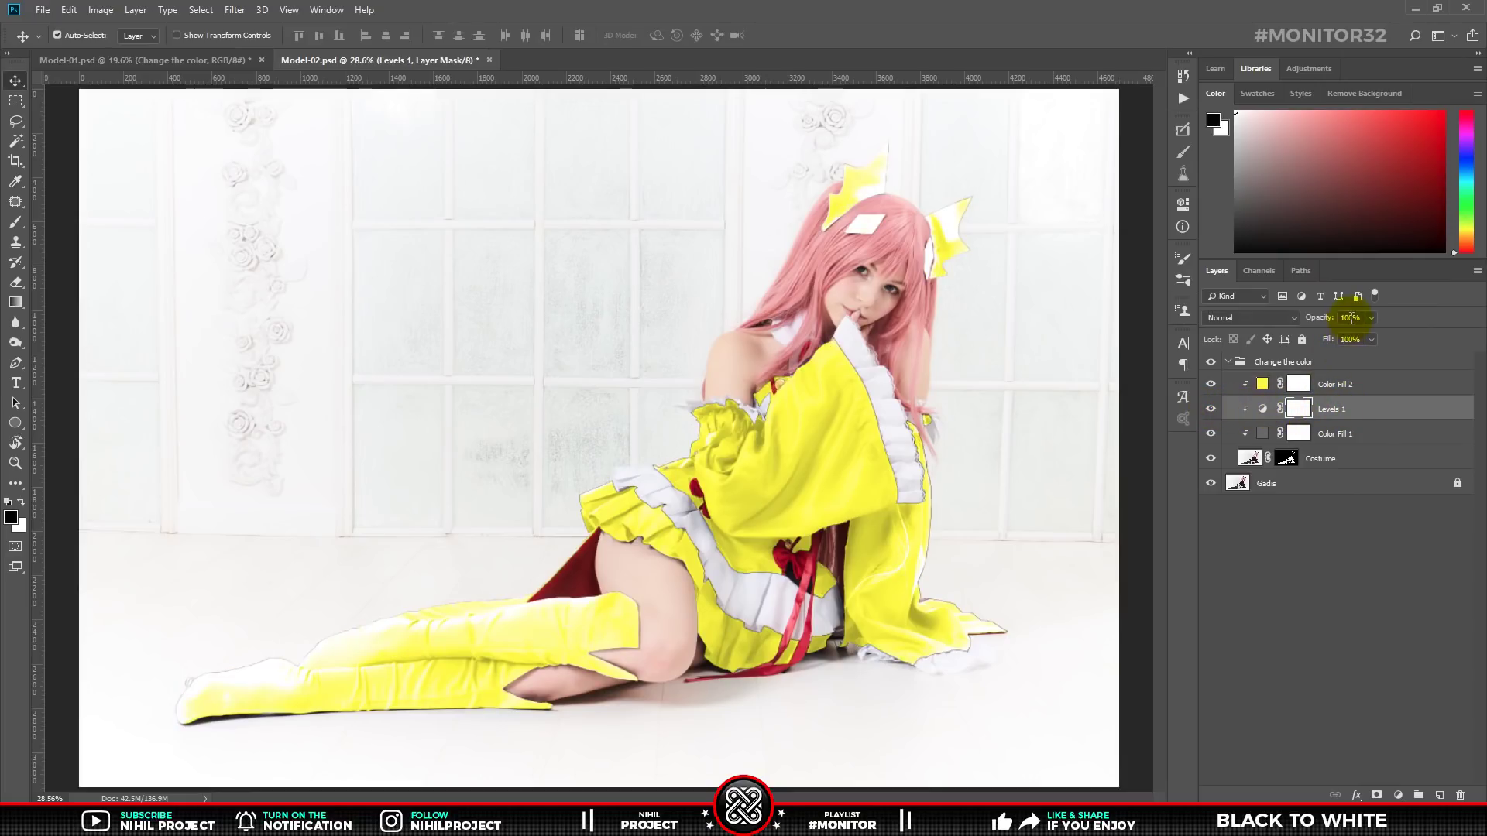
click(1353, 316)
text(80)
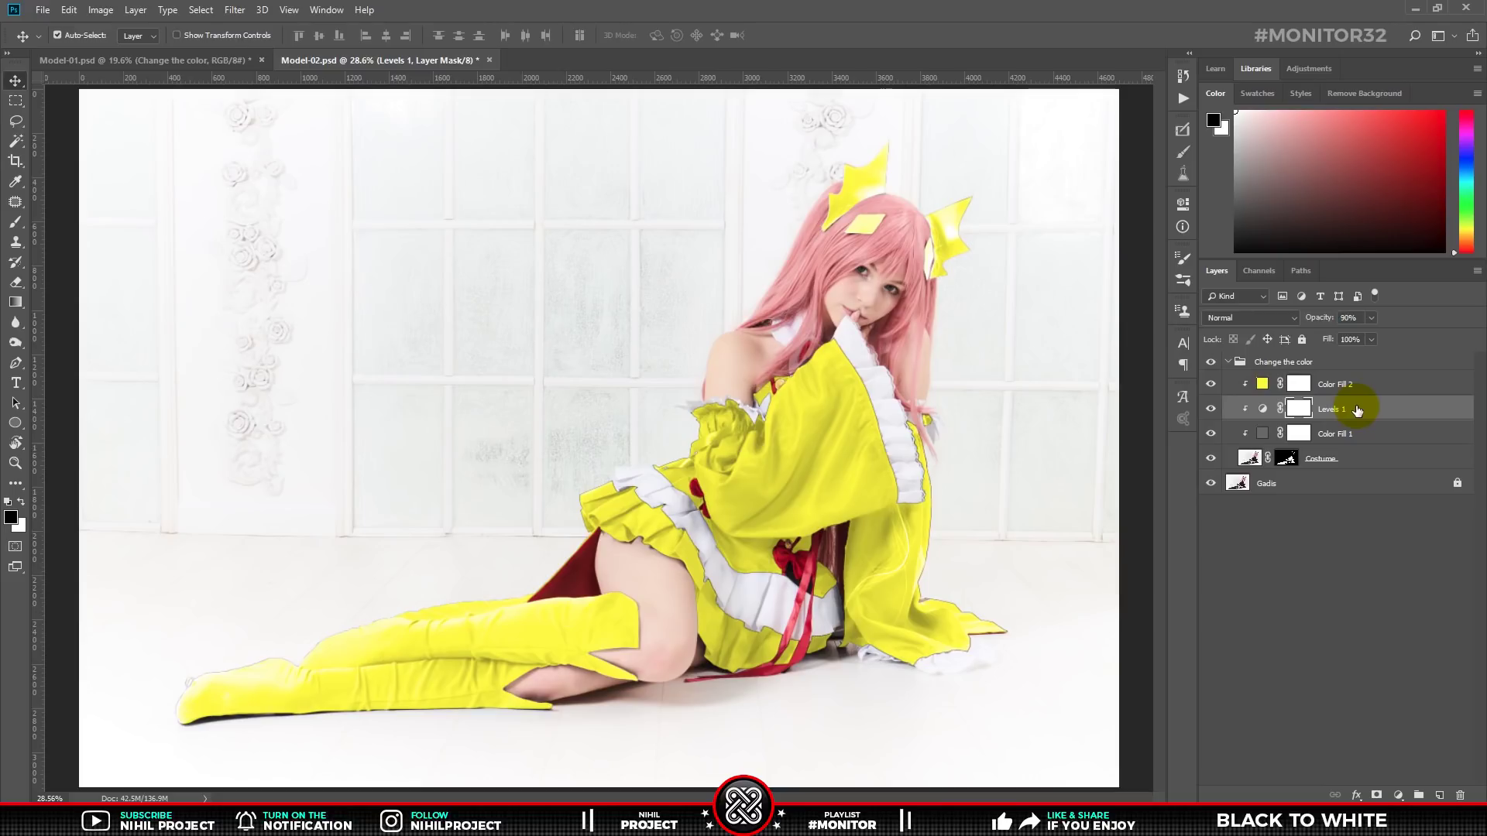
click(1212, 409)
- Change the Color Fill 2 colour to red e60524
double_click(1263, 384)
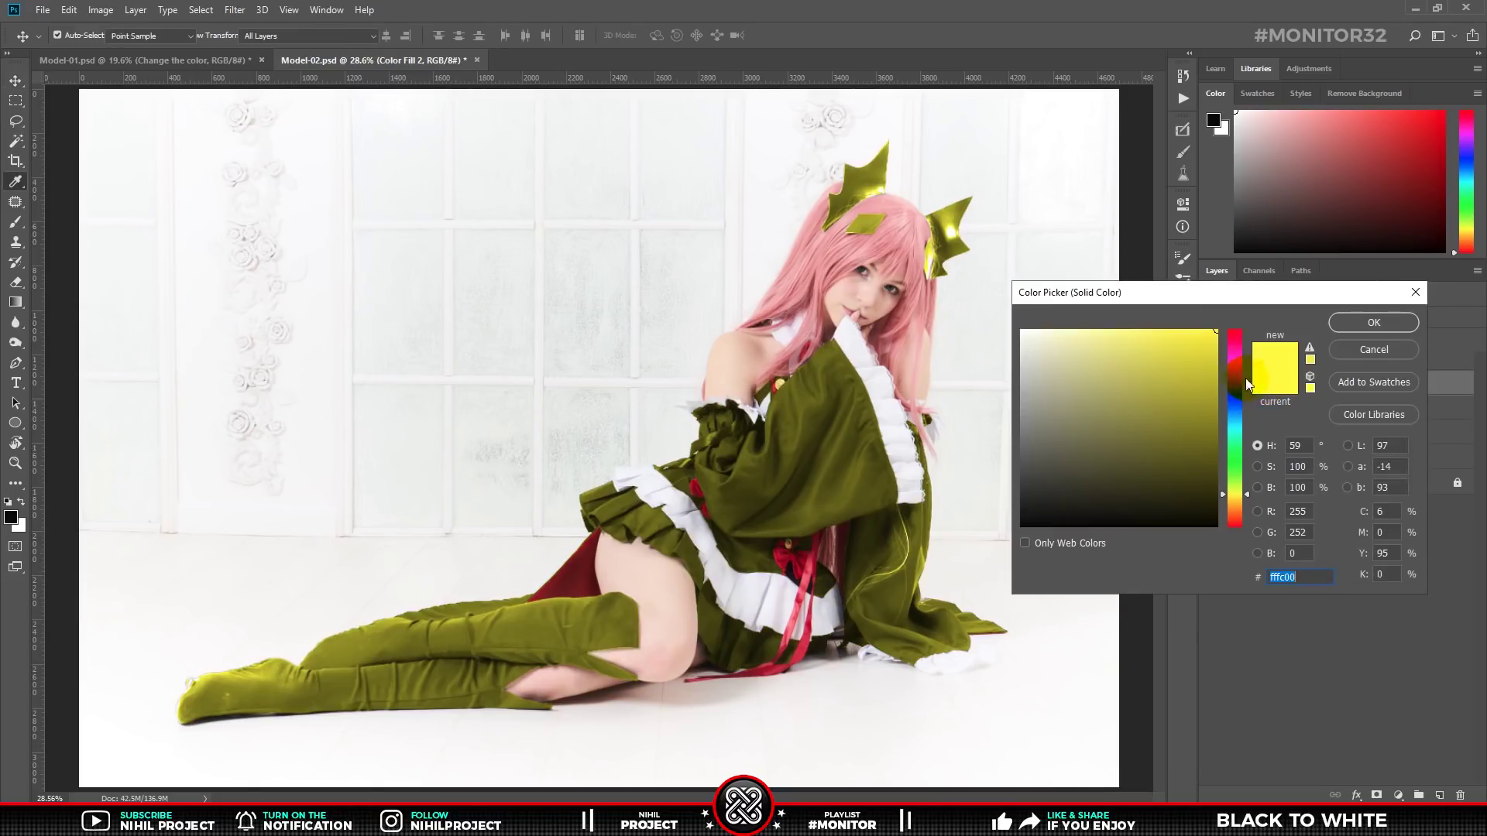
click(1234, 344)
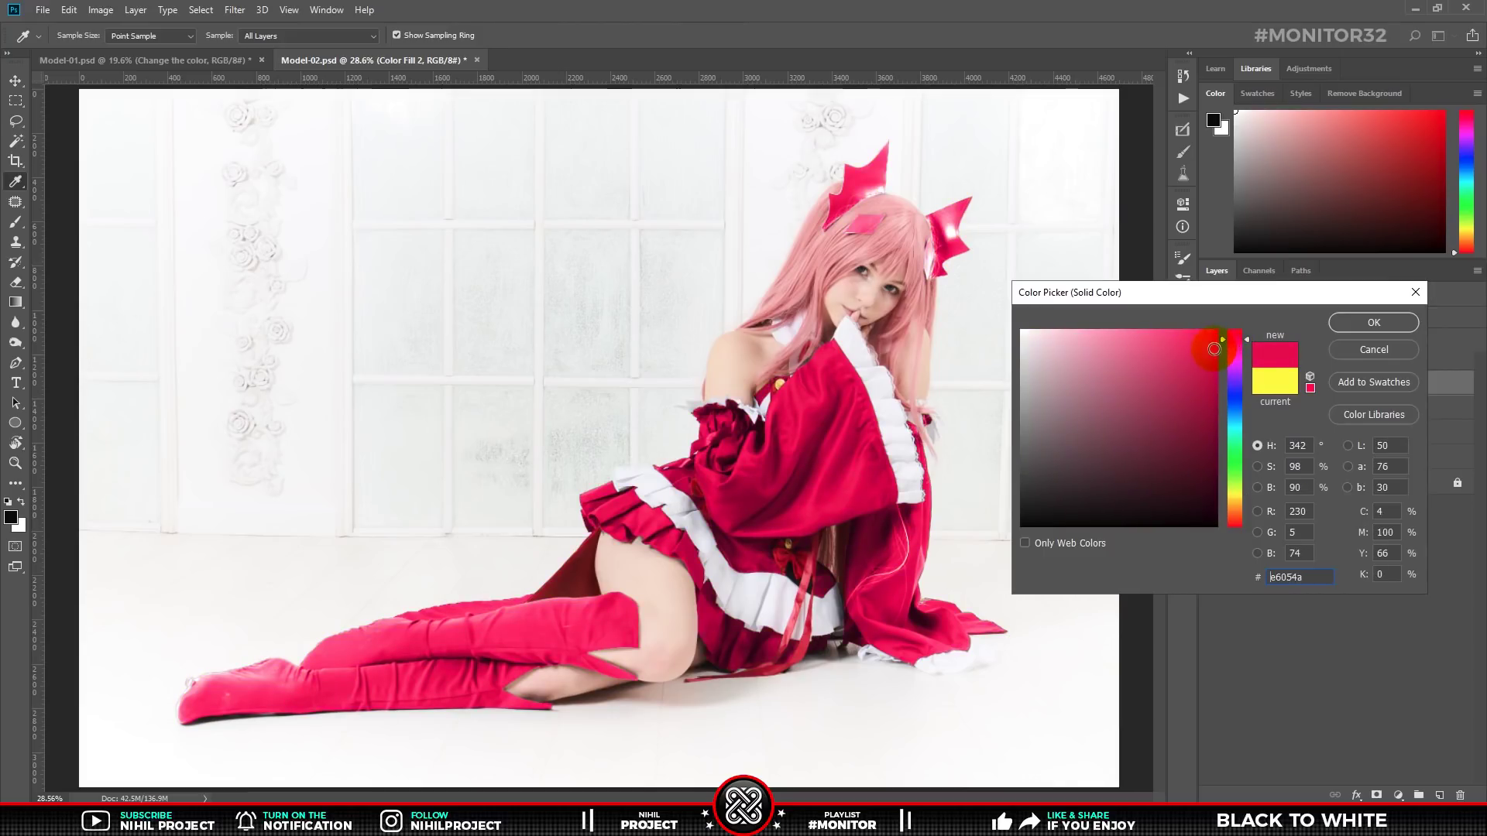
click(1369, 324)
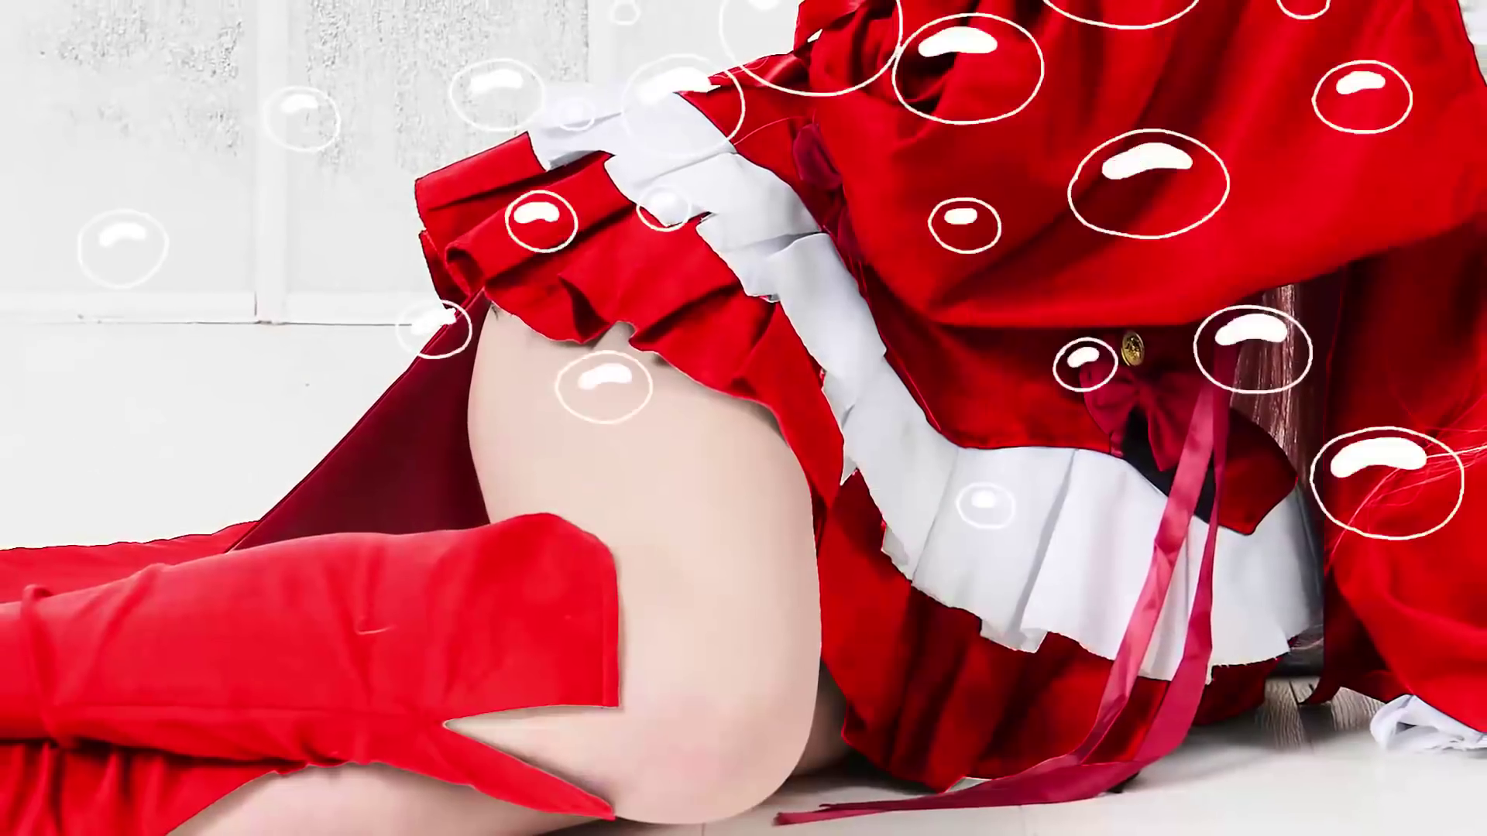